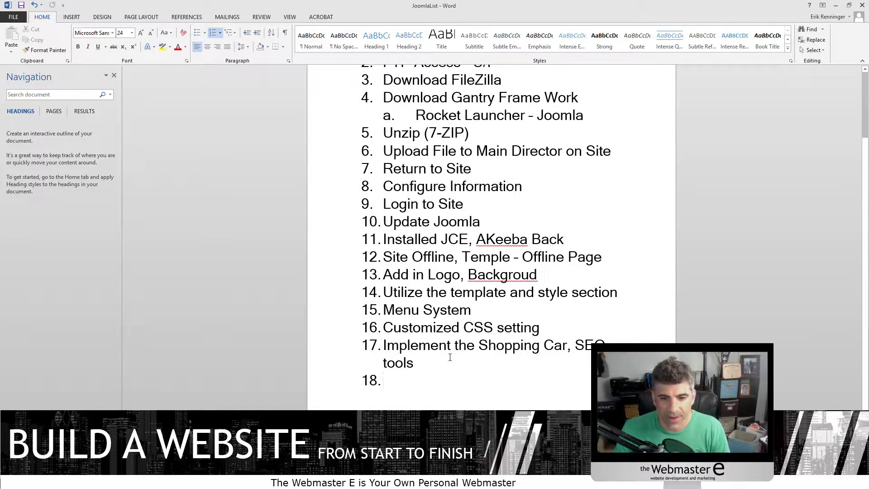
# - Fix item 17 to 'Cart', then add item 18 'Shopping Cart configuration' with 'Shoping' corrected to 'Shopping'
pyautogui.click(567, 344)
pyautogui.write('t')
pyautogui.click(390, 377)
pyautogui.write('Ca')
pyautogui.press('BackSpace')
pyautogui.press('BackSpace')
pyautogui.write('Shop')
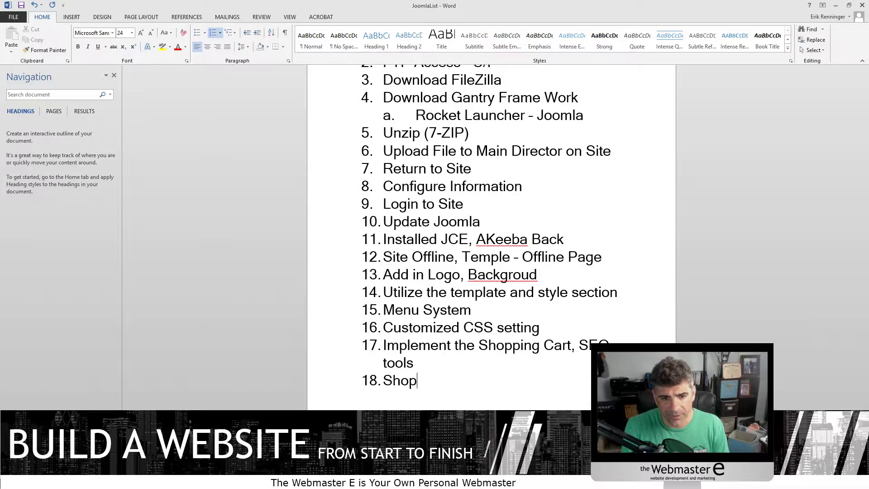
pyautogui.write('ing Cart configuration')
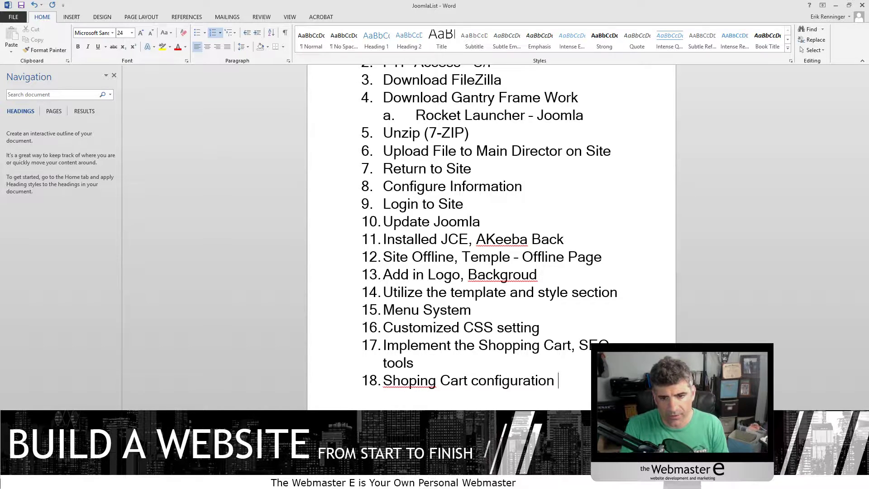
pyautogui.rightClick(400, 384)
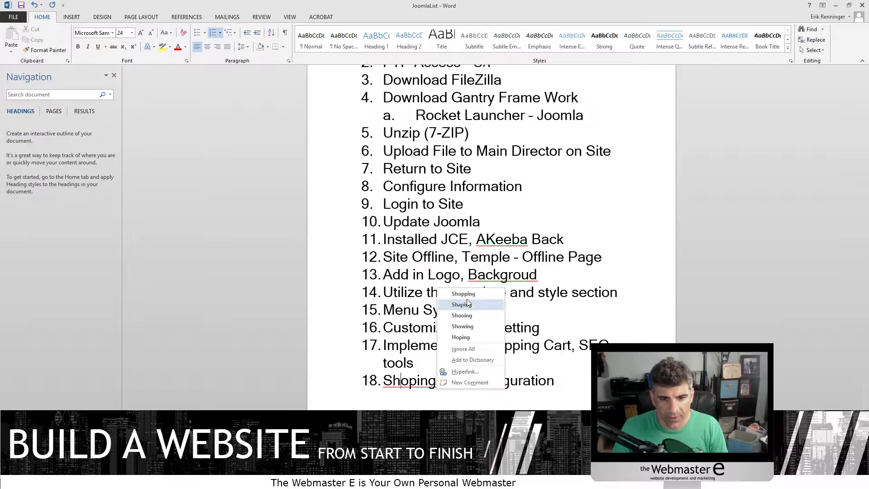
pyautogui.click(457, 293)
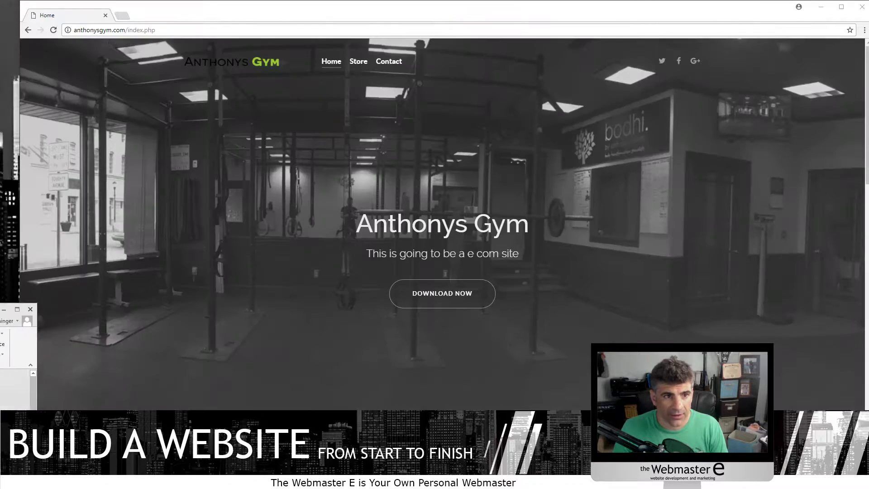
# - Go to the site's administrator control panel at anthonysgym.com/administrator
pyautogui.doubleClick(131, 32)
pyautogui.moveTo(132, 34); pyautogui.dragTo(407, 36)
pyautogui.doubleClick(131, 34)
pyautogui.click(131, 33)
pyautogui.write('a')
pyautogui.press('BackSpace')
pyautogui.write('/a')
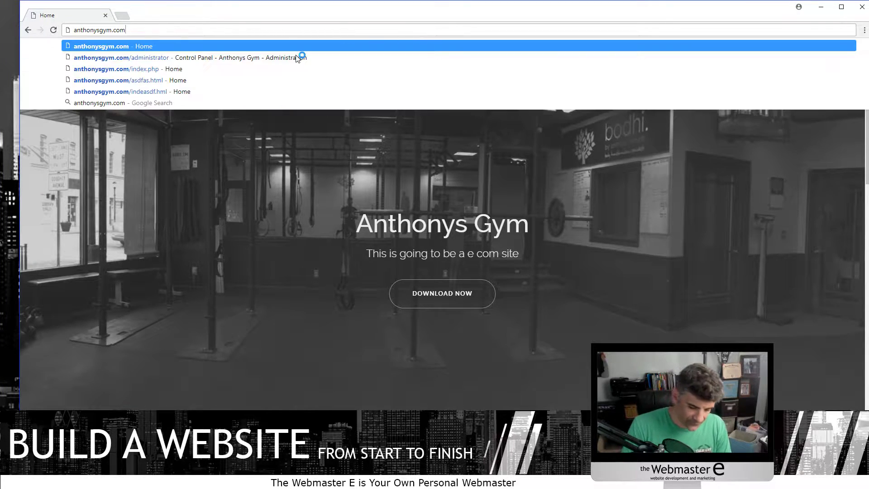
pyautogui.press('Down')
pyautogui.click(297, 58)
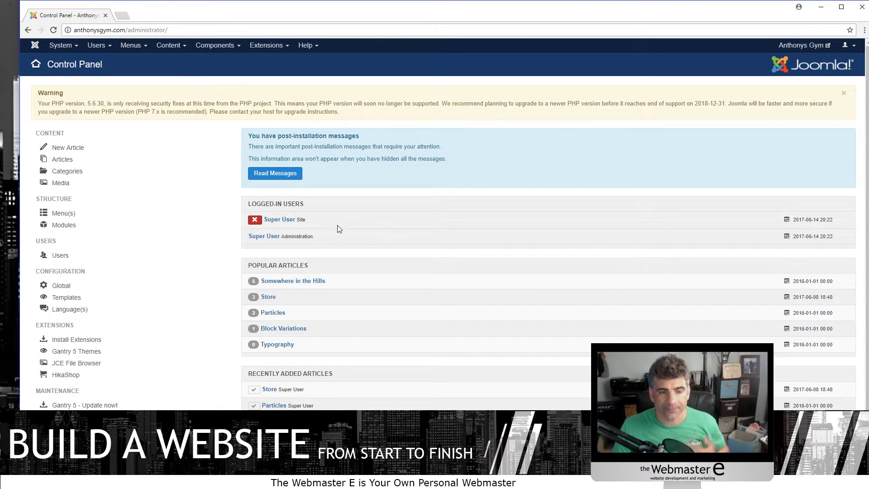
# - In HikaShop, view the Products list and start adding a new product
pyautogui.click(229, 46)
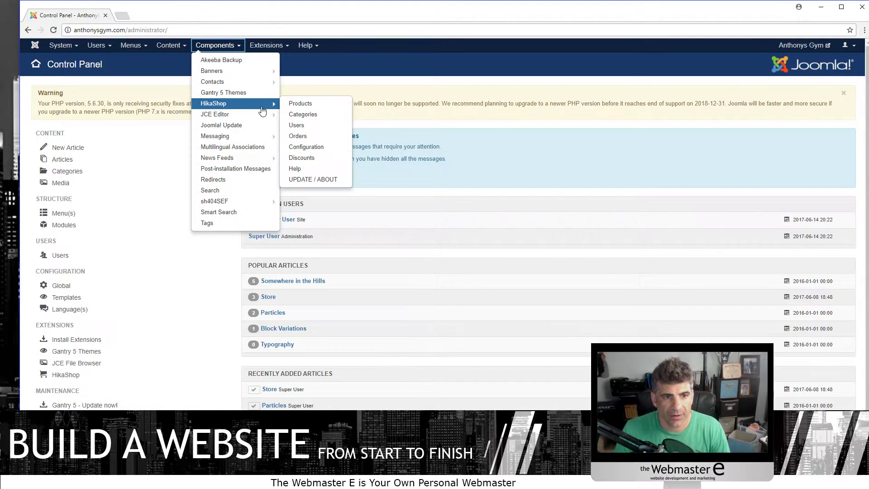
pyautogui.click(213, 103)
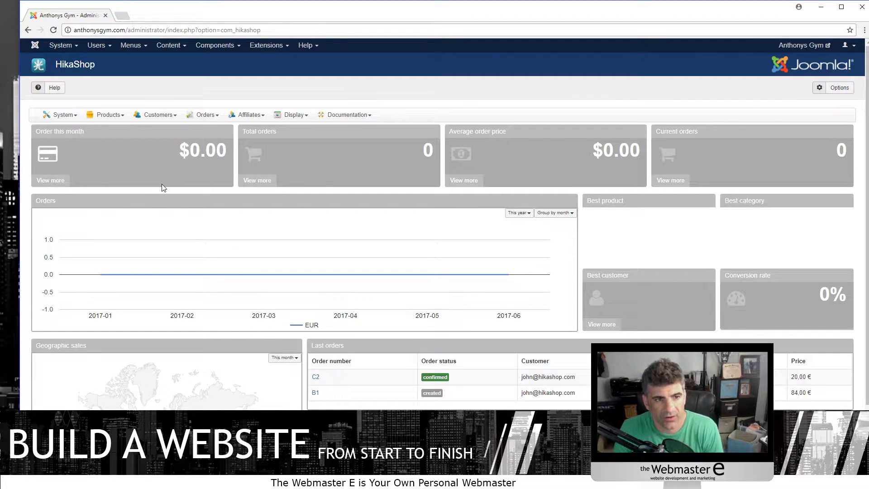
pyautogui.click(161, 116)
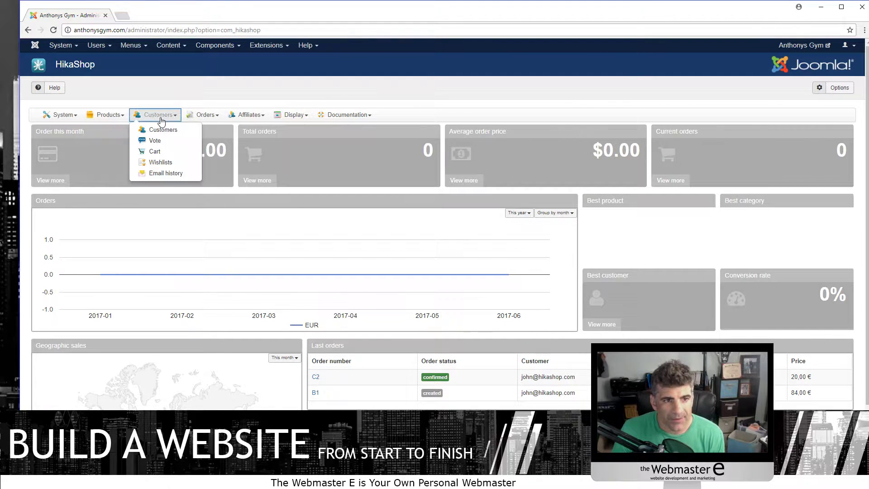
pyautogui.click(115, 115)
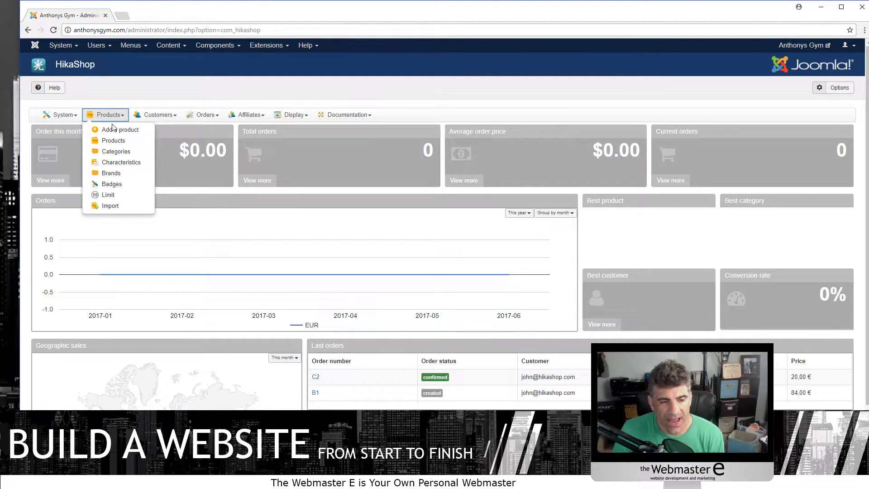
pyautogui.click(113, 141)
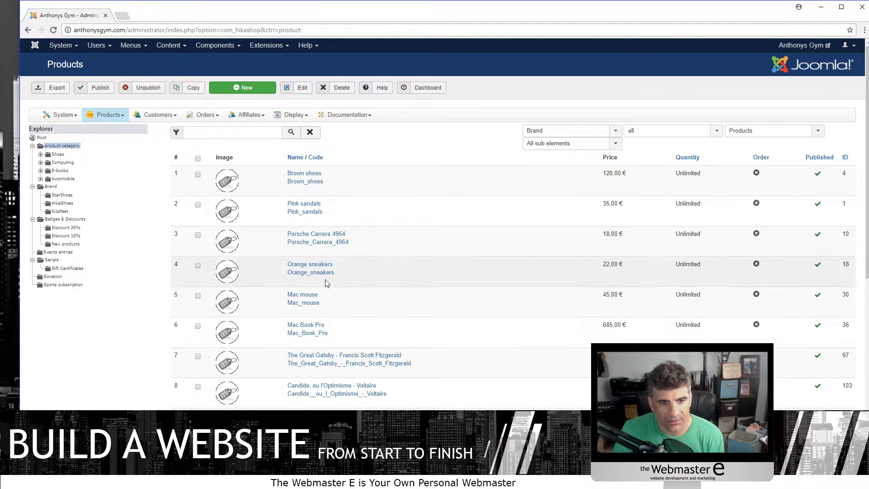
pyautogui.scroll(-5, 325, 388)
pyautogui.scroll(5, 322, 388)
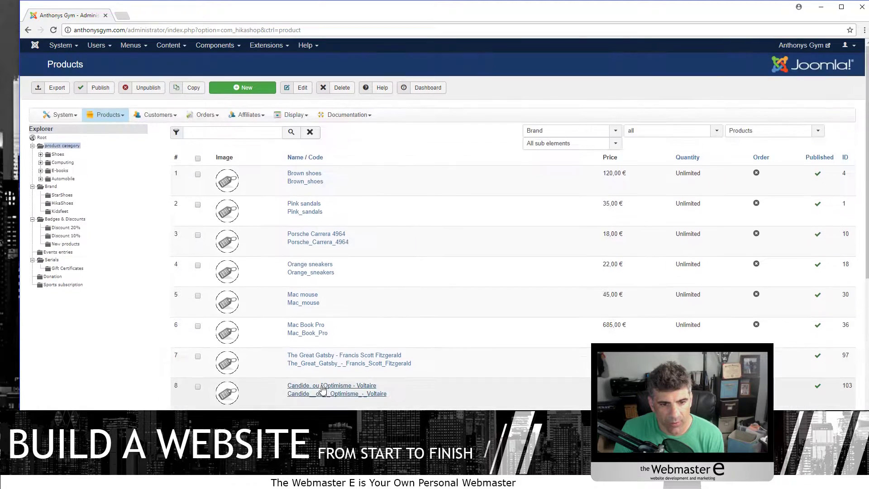
pyautogui.click(105, 115)
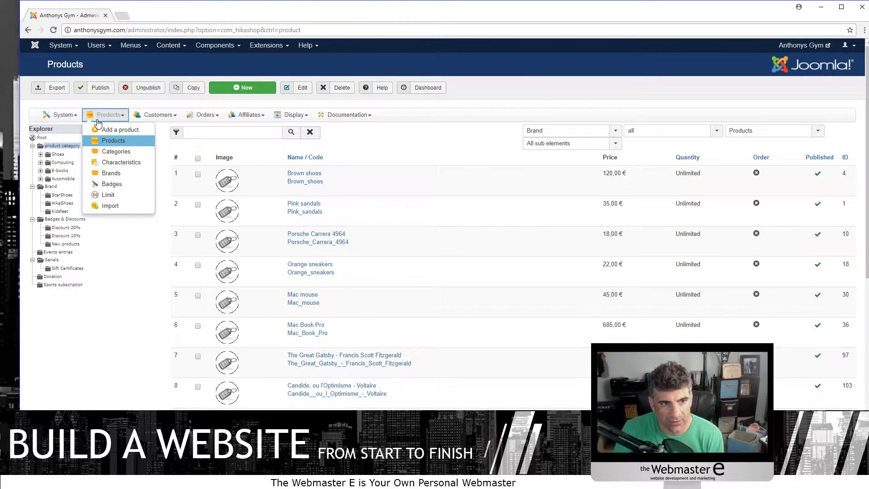
pyautogui.click(127, 131)
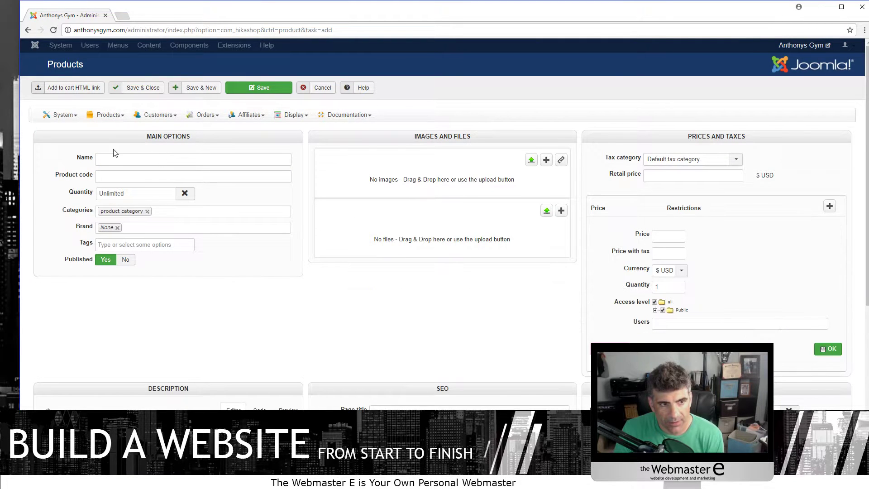
# - Enter name 'AMPED - Phase 1', code amped-1, unlimited quantity and a 49.99 USD retail price
pyautogui.click(192, 163)
pyautogui.write('AMPED - PH')
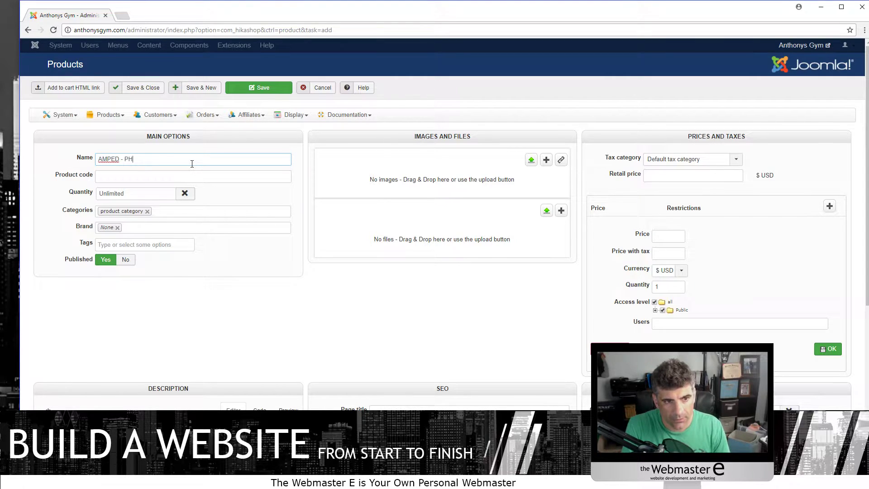
pyautogui.write('ase 1')
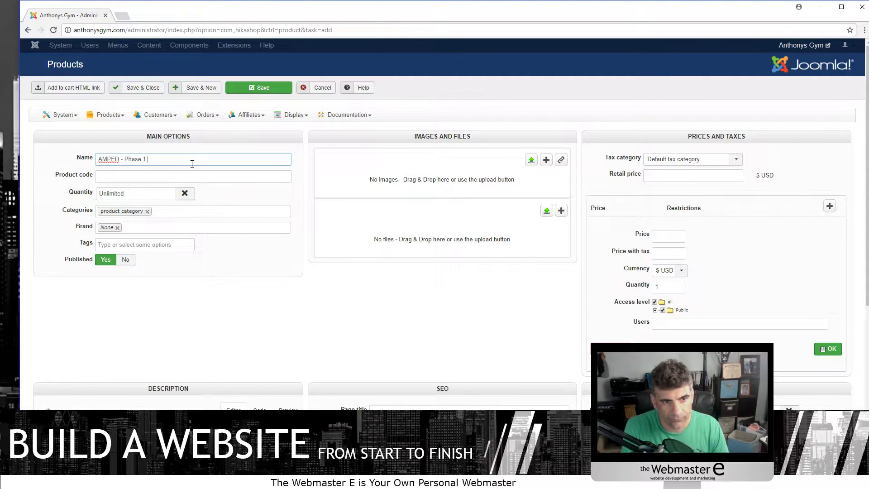
pyautogui.press('Tab')
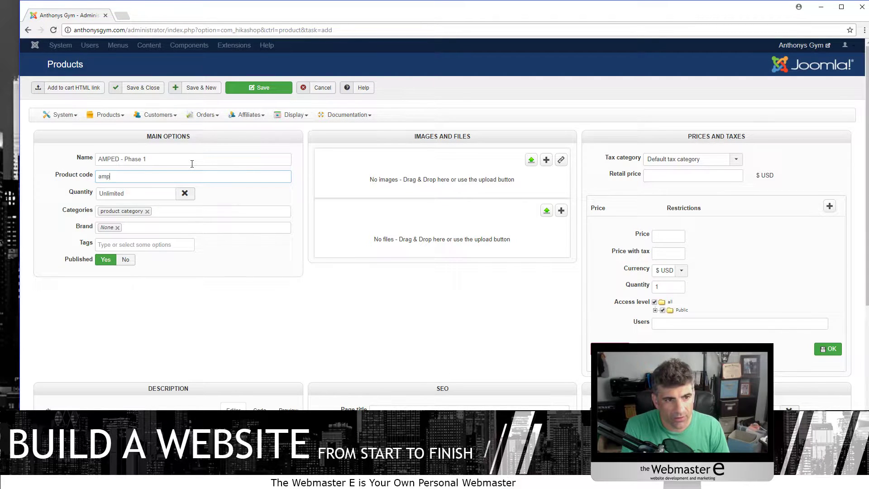
pyautogui.press('Tab')
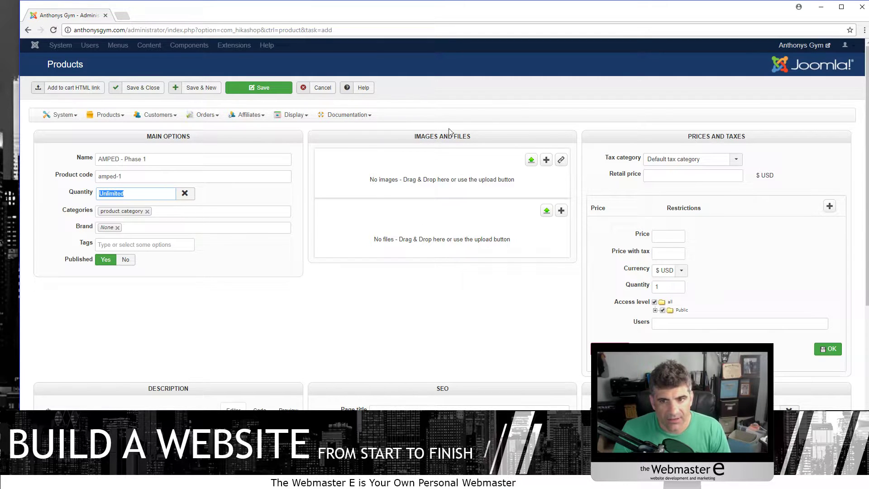
pyautogui.click(689, 177)
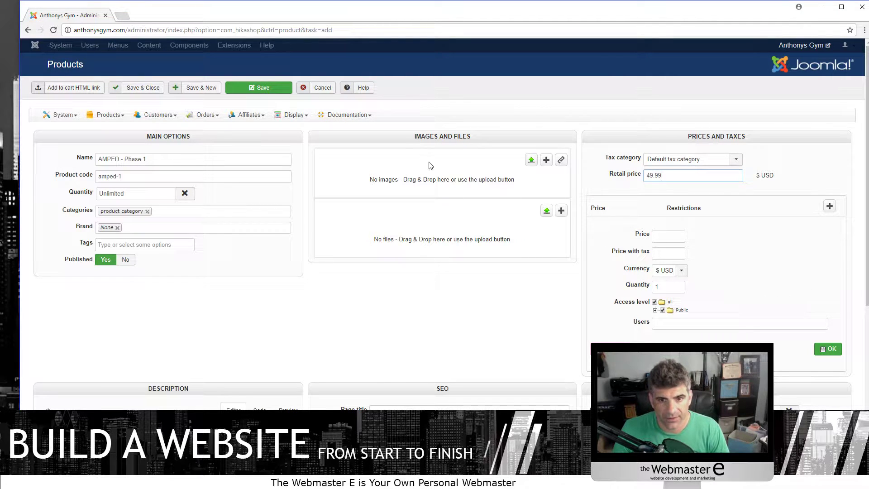
pyautogui.moveTo(431, 165); pyautogui.dragTo(434, 166)
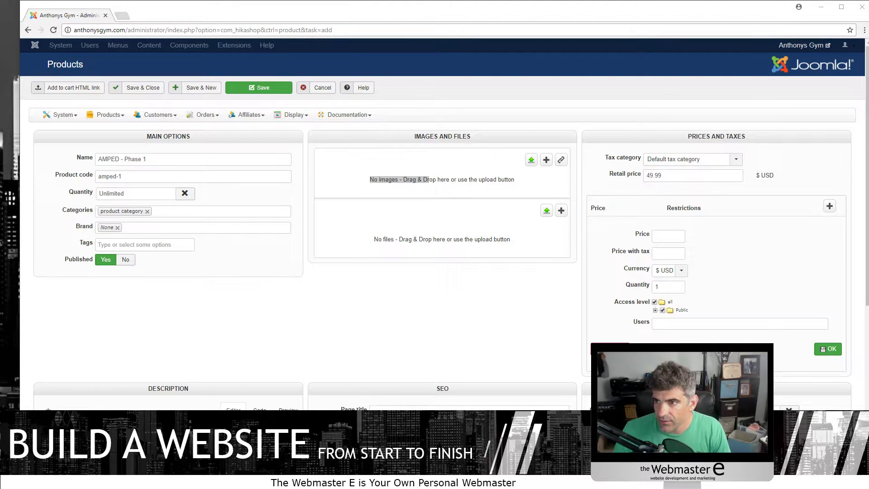
# - Upload AMPED-Phase1 from the gym files folder as the product image
pyautogui.moveTo(868, 189); pyautogui.dragTo(183, 215)
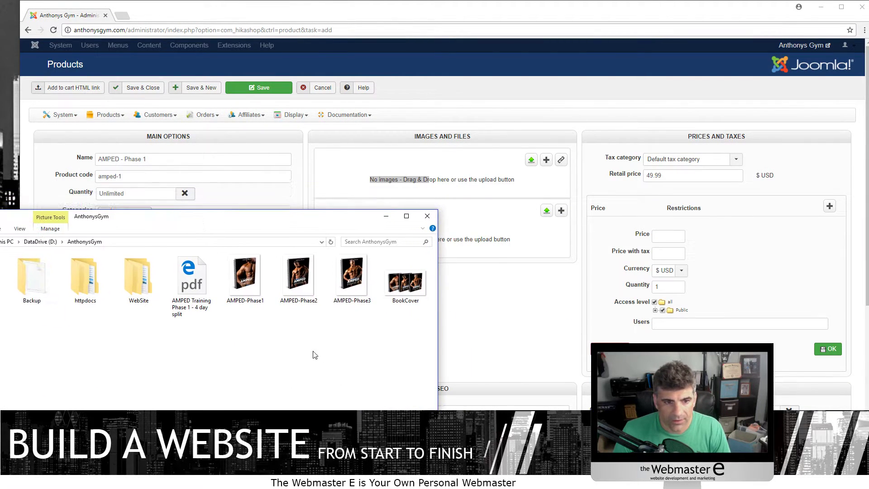
pyautogui.click(254, 285)
pyautogui.moveTo(254, 286); pyautogui.dragTo(422, 182)
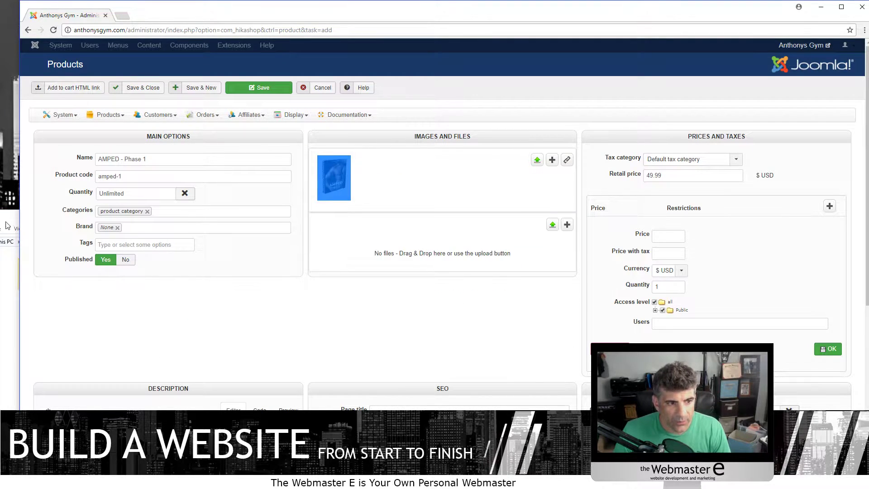
# - Upload the AMPED Training Phase 1 PDF as the product's downloadable file
pyautogui.hotkey('alt', 'Tab')
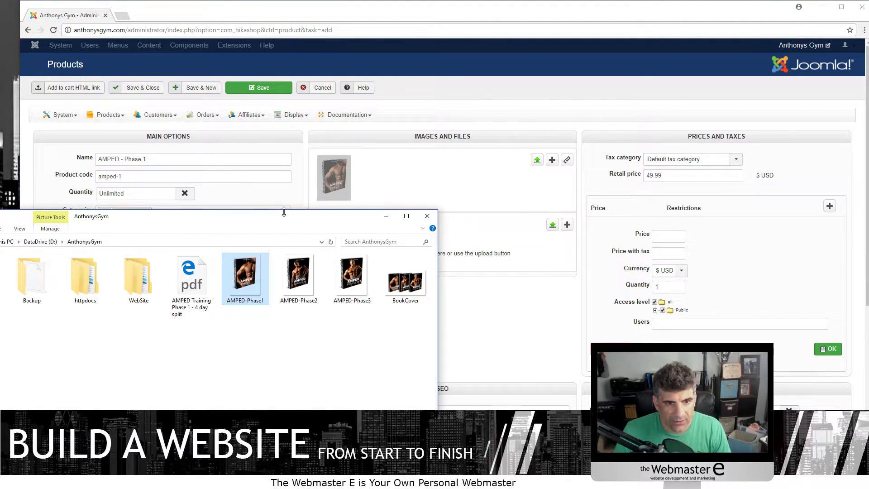
pyautogui.click(189, 278)
pyautogui.moveTo(195, 287); pyautogui.dragTo(444, 285)
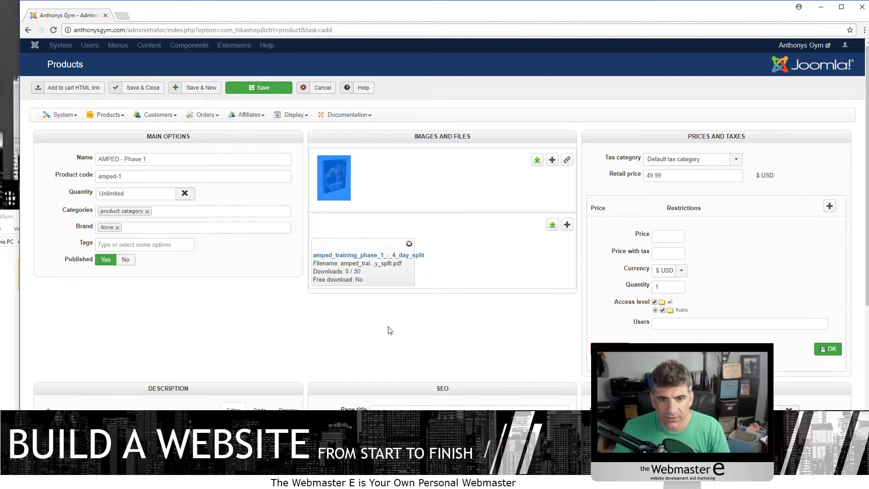
# - Give AMPED - Phase 1 the description 'Test Information on Prodct Page', save it, then go to Categories
pyautogui.scroll(-1, 684, 176)
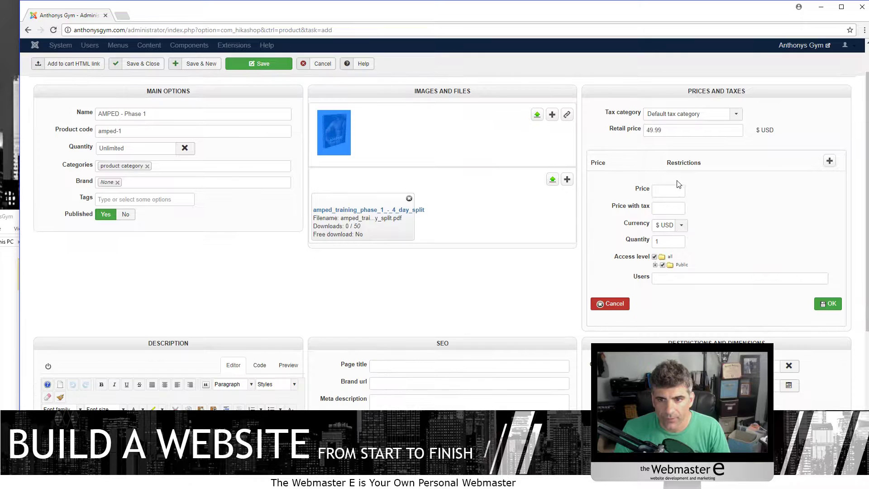
pyautogui.scroll(-3, 715, 244)
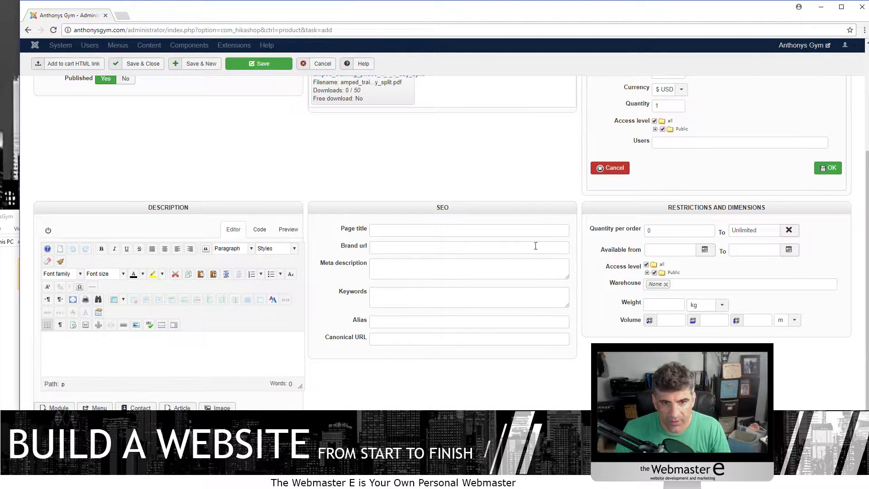
pyautogui.write('Test Information on Pro')
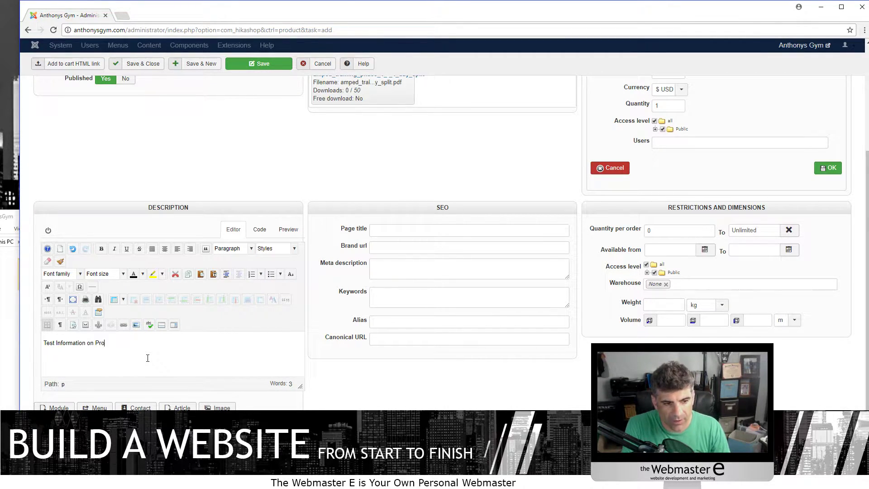
pyautogui.write('dct Page')
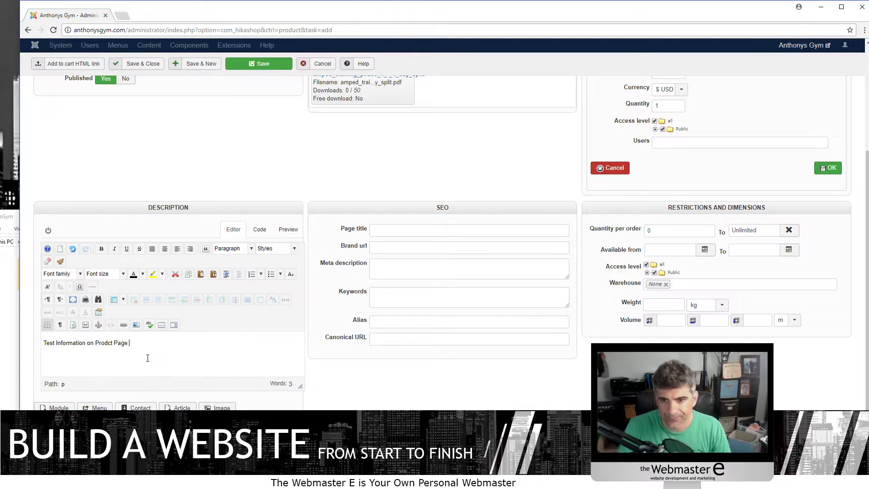
pyautogui.scroll(-3, 570, 272)
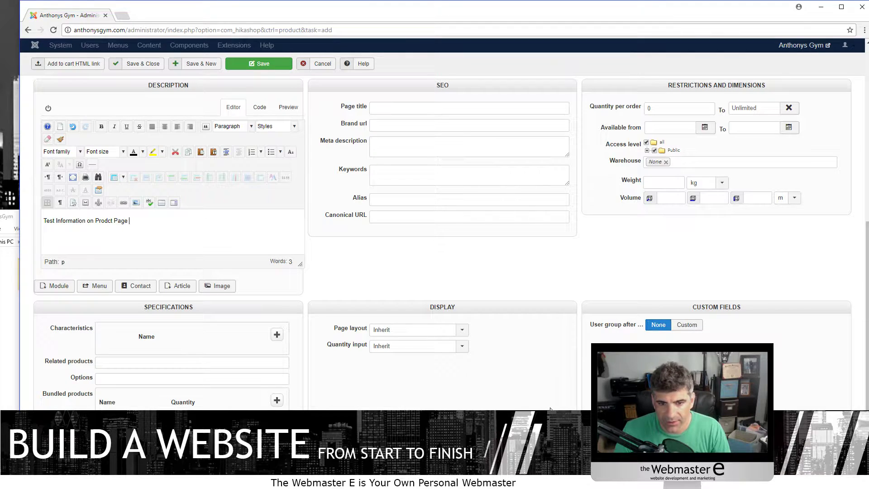
pyautogui.scroll(4, 374, 213)
pyautogui.scroll(3, 256, 103)
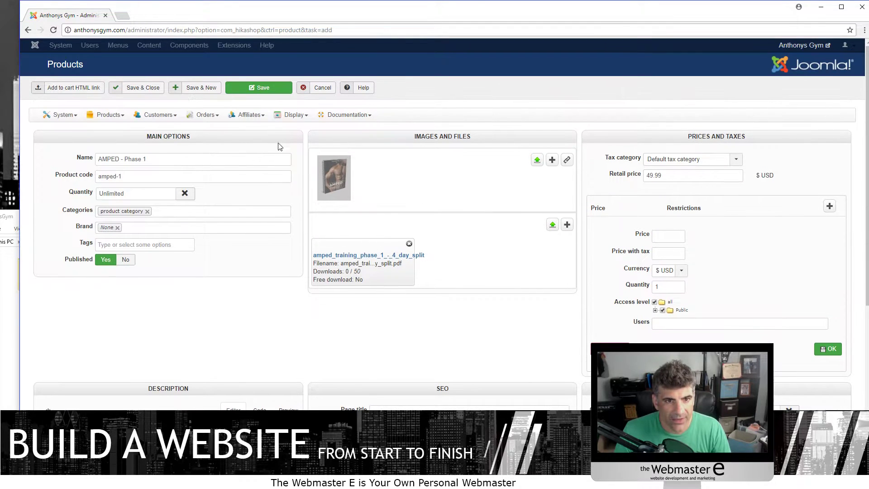
pyautogui.click(261, 87)
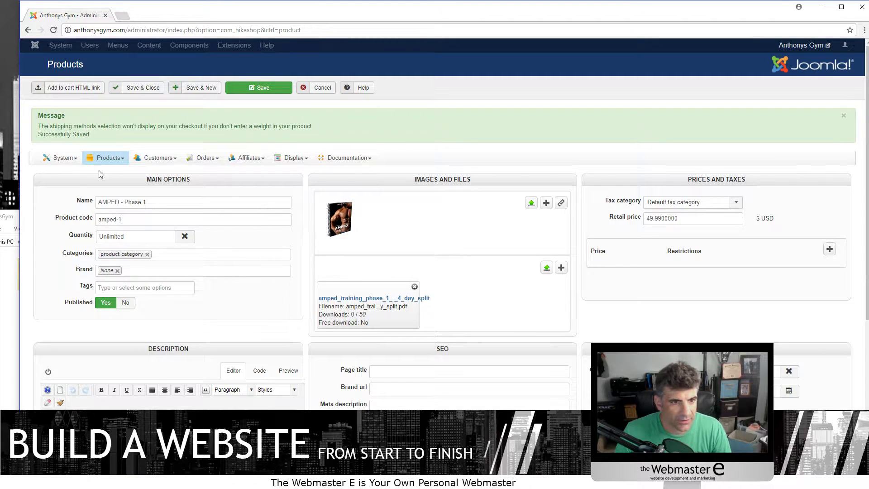
pyautogui.click(109, 158)
pyautogui.click(142, 197)
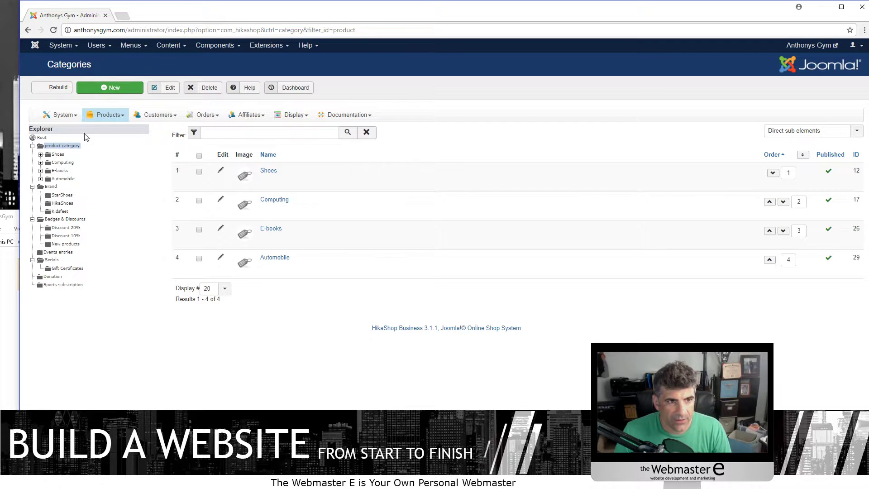
# - Create the published 'AMPED Program' category described as 'Description of the Amped programs' and save it
pyautogui.click(110, 87)
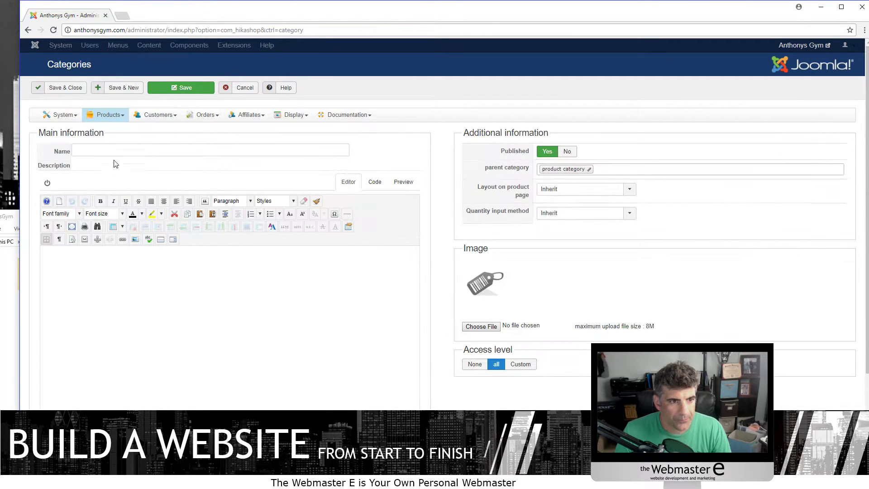
pyautogui.click(99, 153)
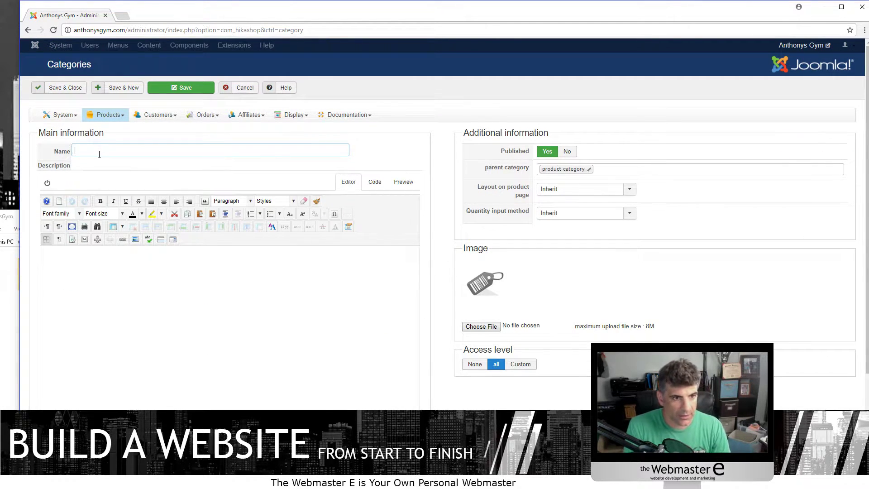
pyautogui.write('AMPED Progra')
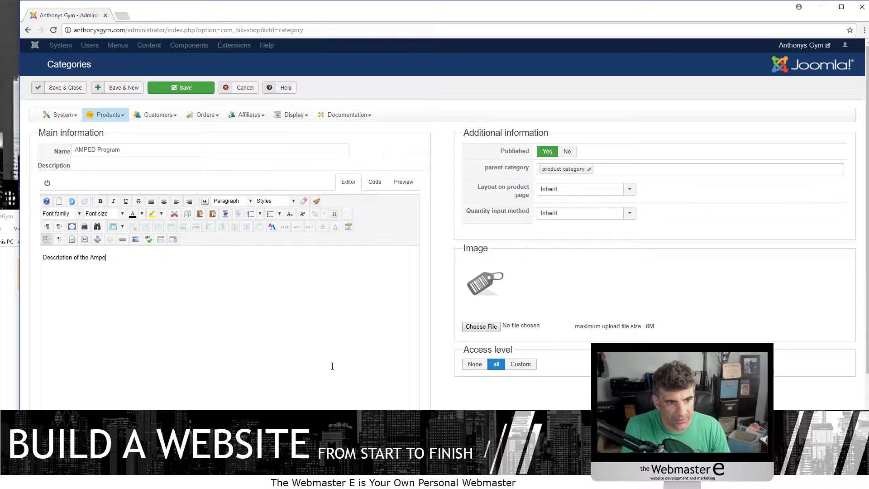
pyautogui.write('ms')
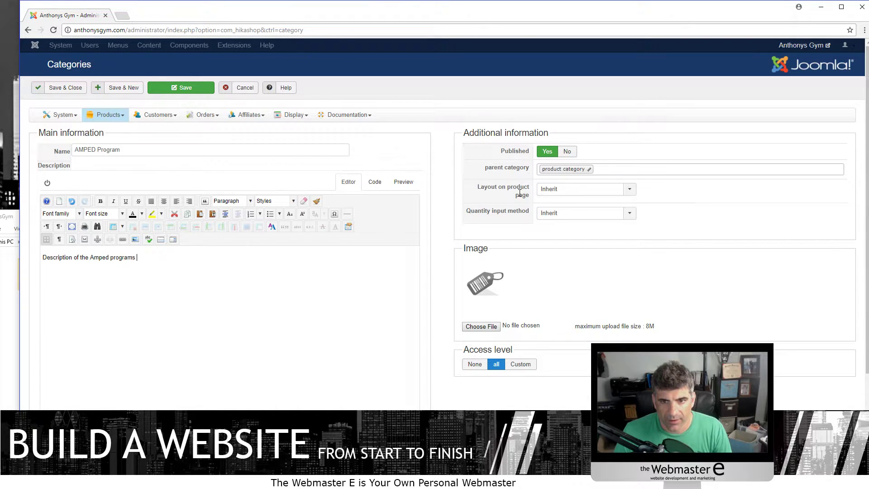
pyautogui.scroll(-3, 228, 340)
pyautogui.scroll(3, 228, 340)
pyautogui.click(206, 87)
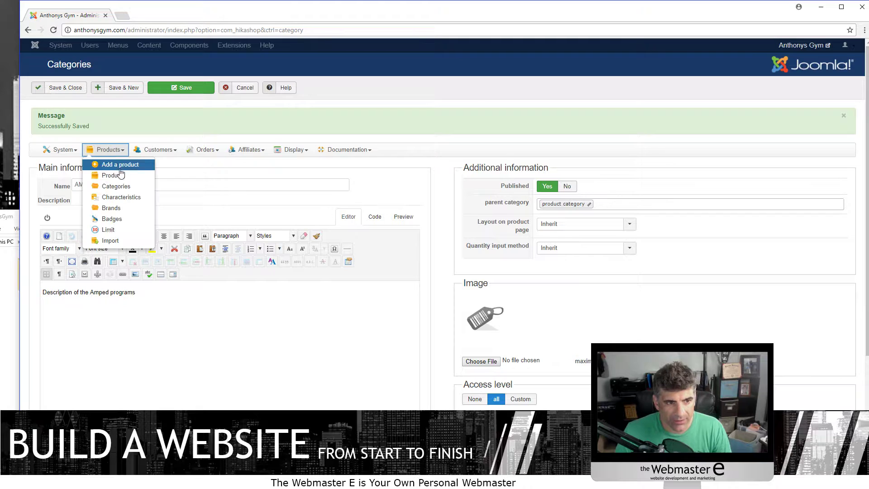
# - Move AMPED - Phase 1 from product category into AMPED Program, save and close, then open Menus
pyautogui.click(154, 91)
pyautogui.click(314, 174)
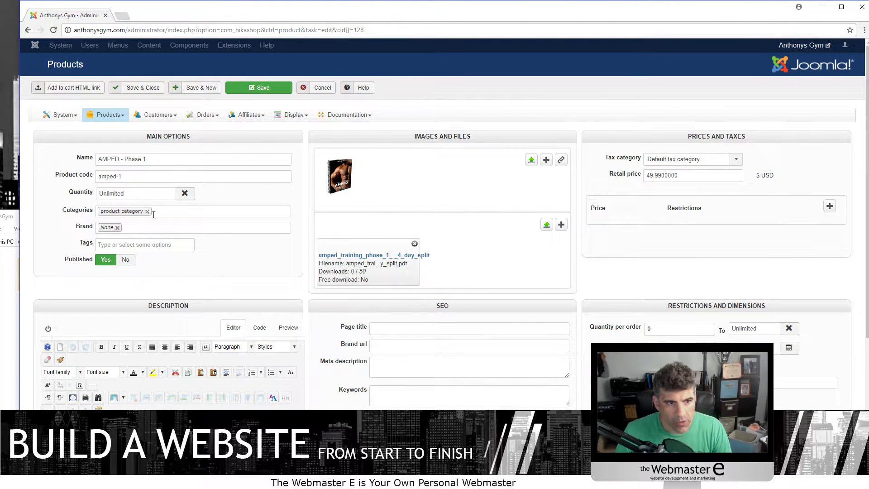
pyautogui.click(146, 212)
pyautogui.click(140, 211)
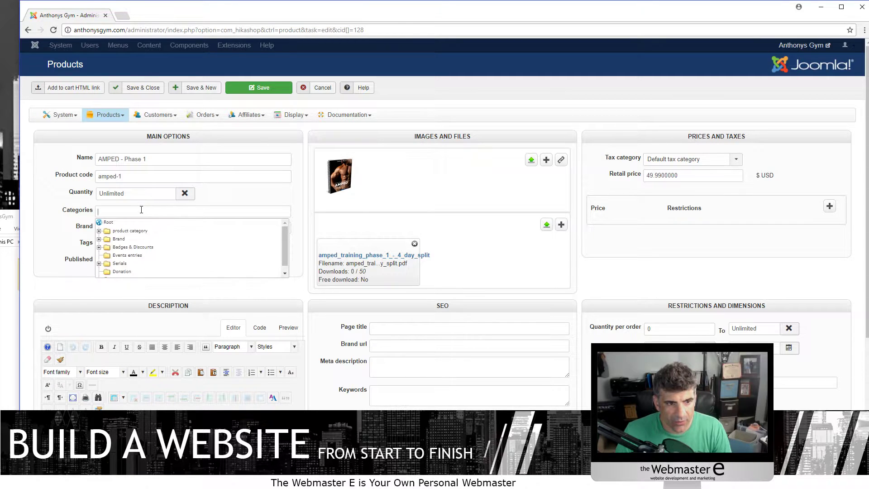
pyautogui.click(99, 231)
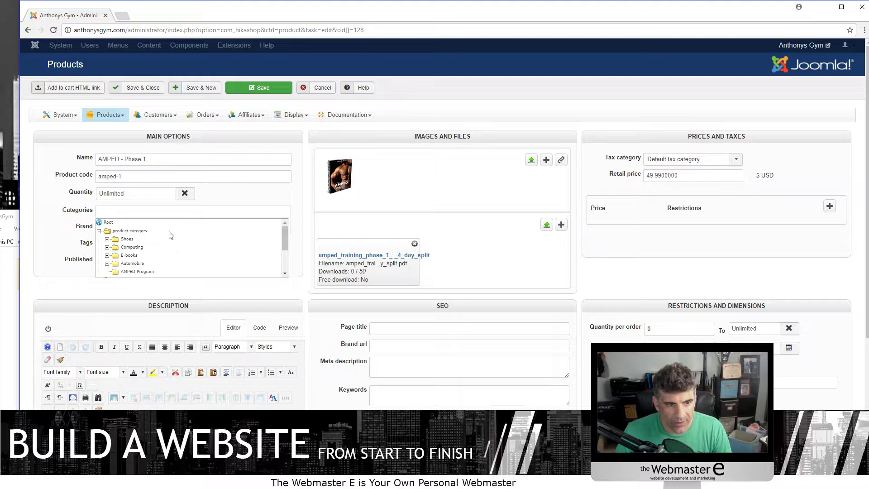
pyautogui.click(138, 272)
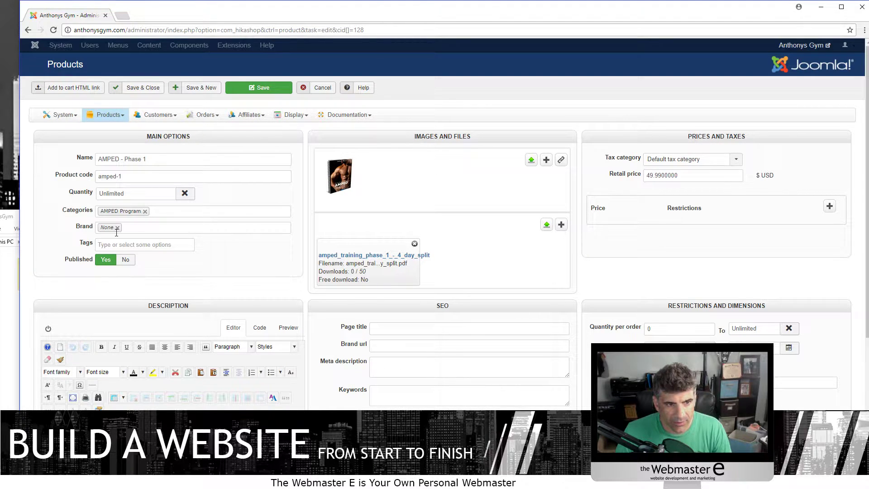
pyautogui.click(248, 89)
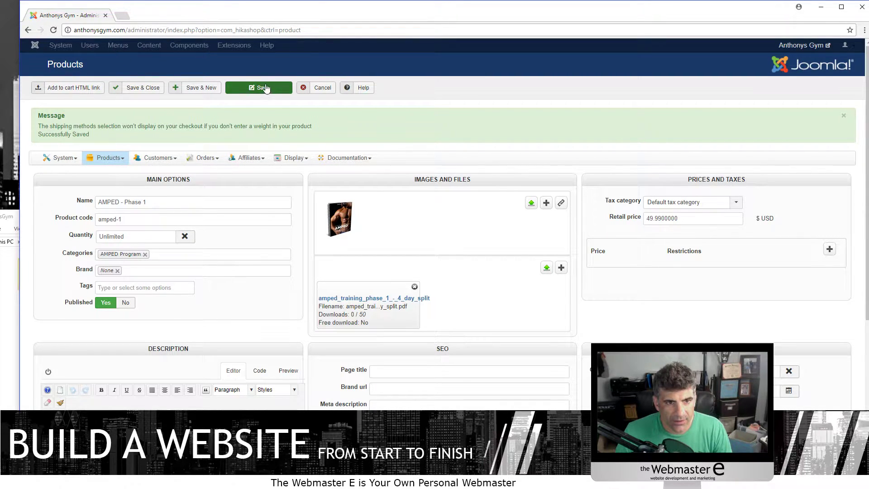
pyautogui.click(152, 91)
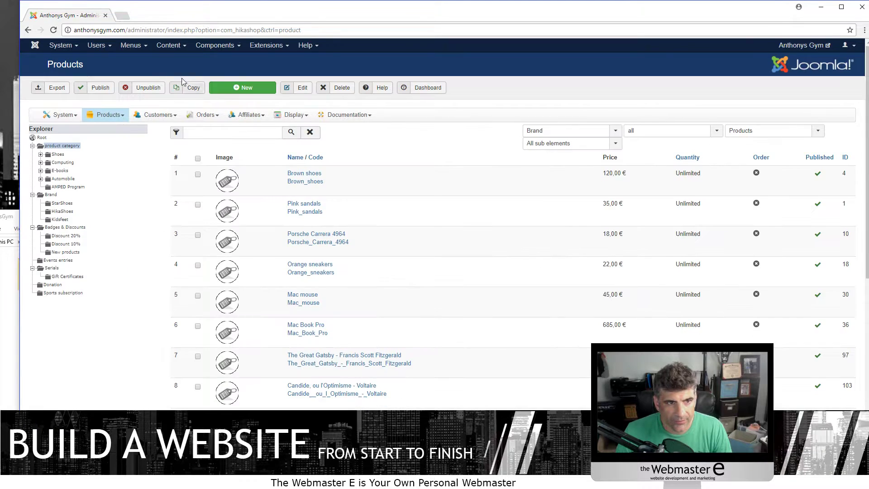
pyautogui.click(131, 47)
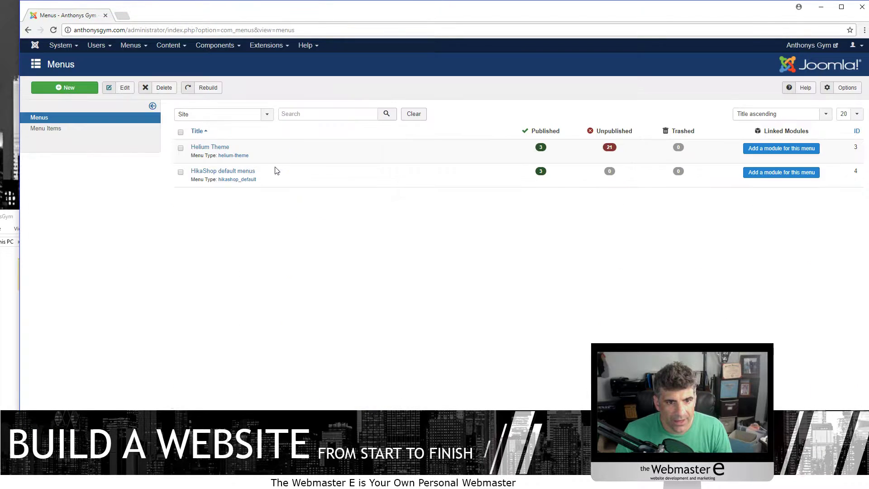
# - Open the Helium Theme menu's list of items
pyautogui.click(217, 147)
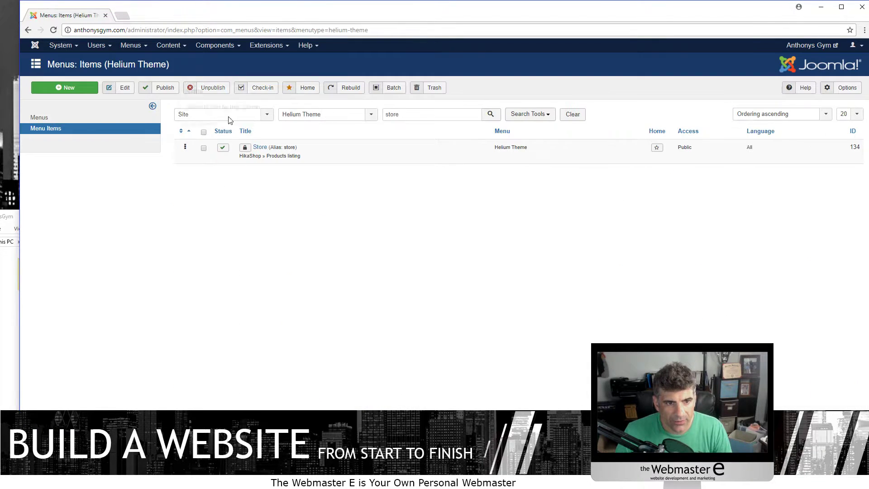
pyautogui.click(136, 45)
pyautogui.click(136, 60)
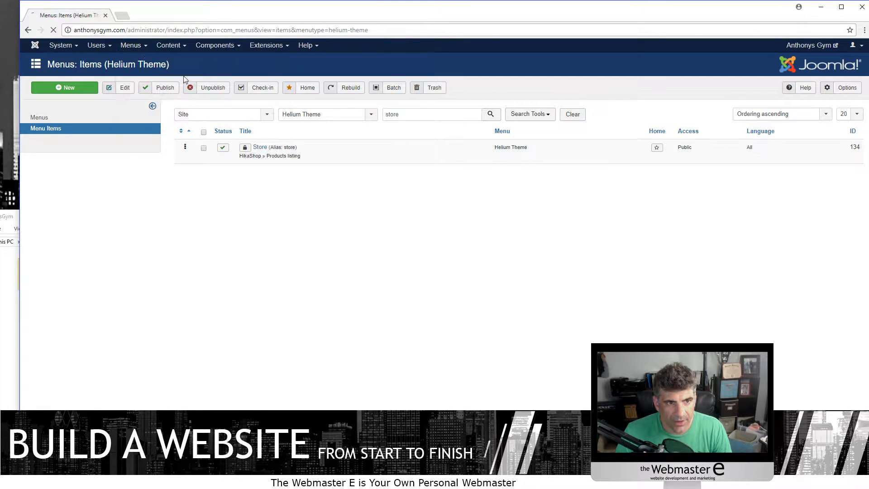
pyautogui.click(205, 148)
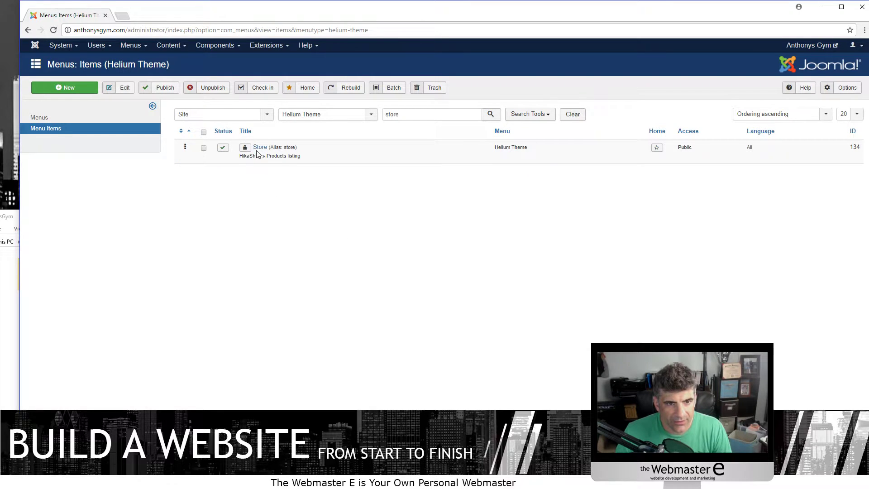
# - Filter the menu items by 'store' and open the Store item for editing
pyautogui.moveTo(405, 116); pyautogui.dragTo(369, 121)
pyautogui.press('Return')
pyautogui.click(416, 120)
pyautogui.moveTo(416, 120); pyautogui.dragTo(374, 116)
pyautogui.press('Delete')
pyautogui.press('Return')
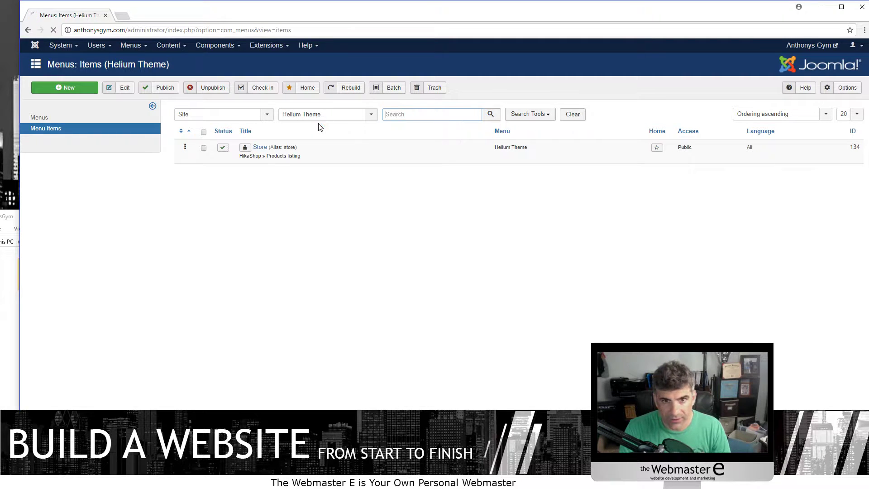
pyautogui.click(427, 114)
pyautogui.write('store')
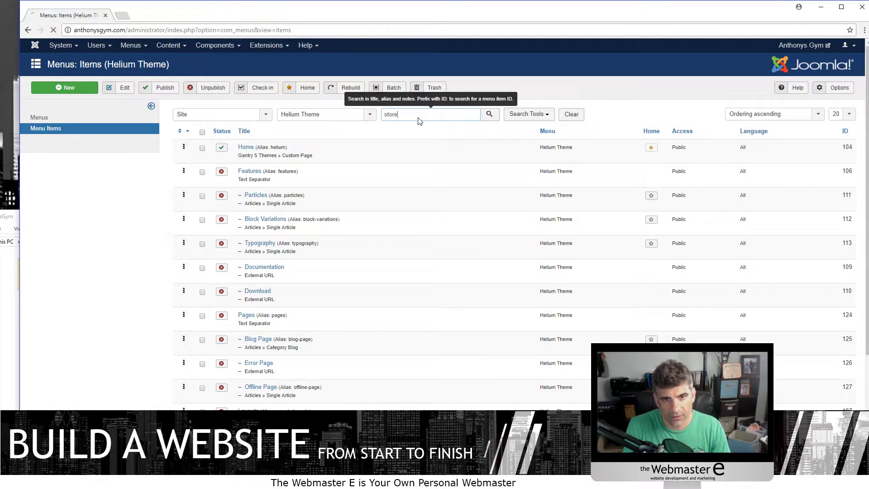
pyautogui.press('Return')
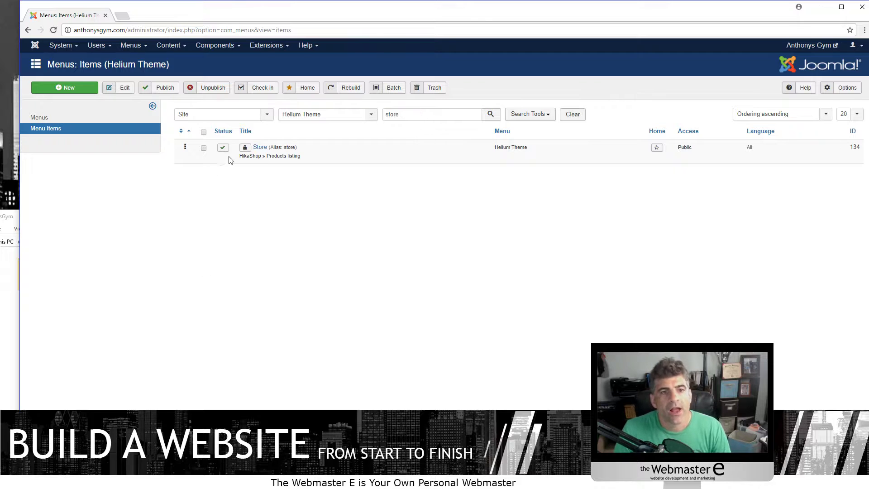
pyautogui.click(260, 146)
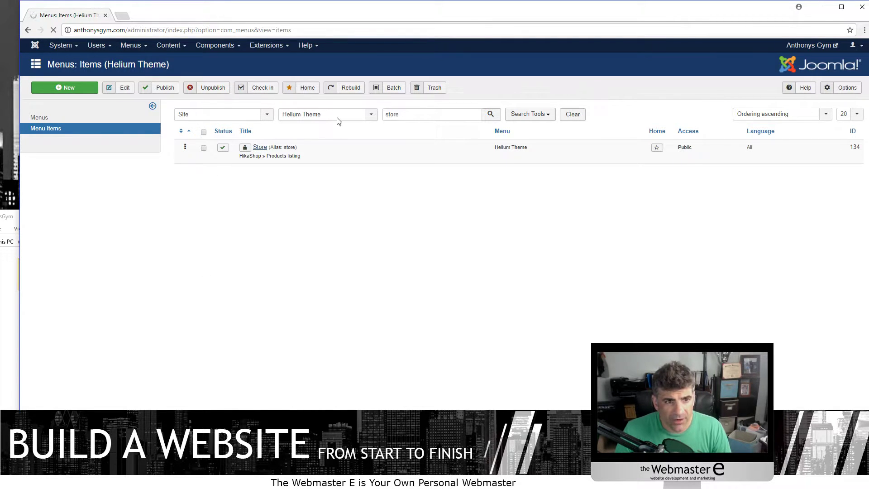
# - Set the Store menu item type to HikaShop Products listing
pyautogui.click(205, 161)
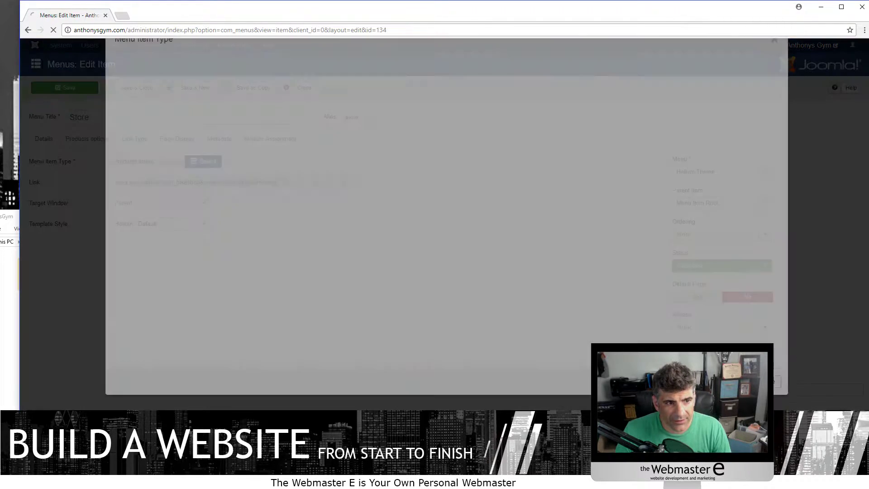
pyautogui.click(136, 167)
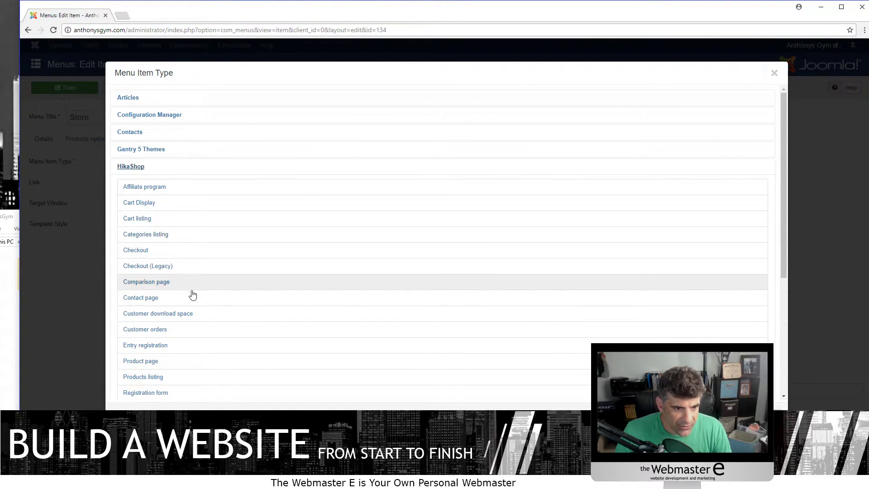
pyautogui.scroll(-2, 192, 292)
pyautogui.click(168, 286)
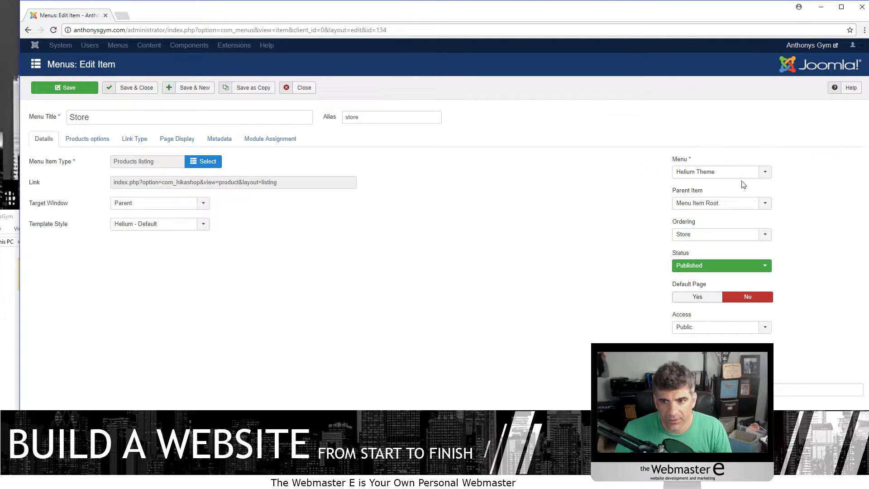
# - Set the listing's main category to AMPED Program and save and close the menu item
pyautogui.click(92, 138)
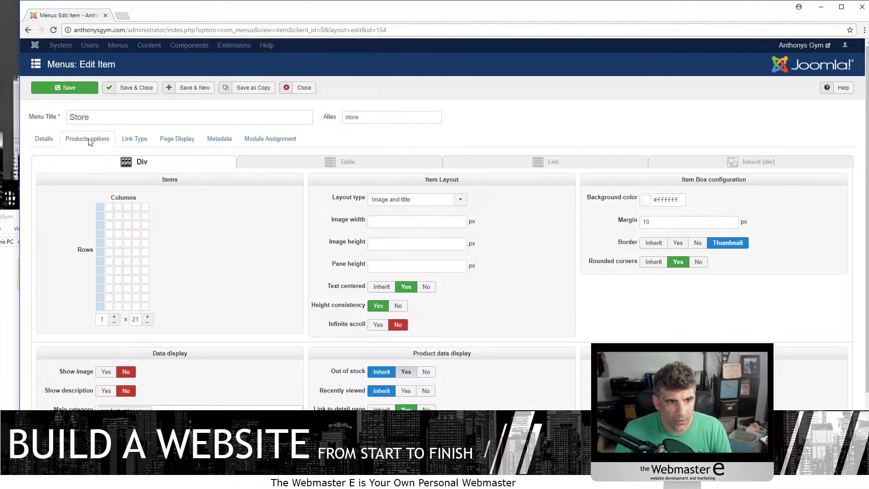
pyautogui.scroll(-3, 239, 198)
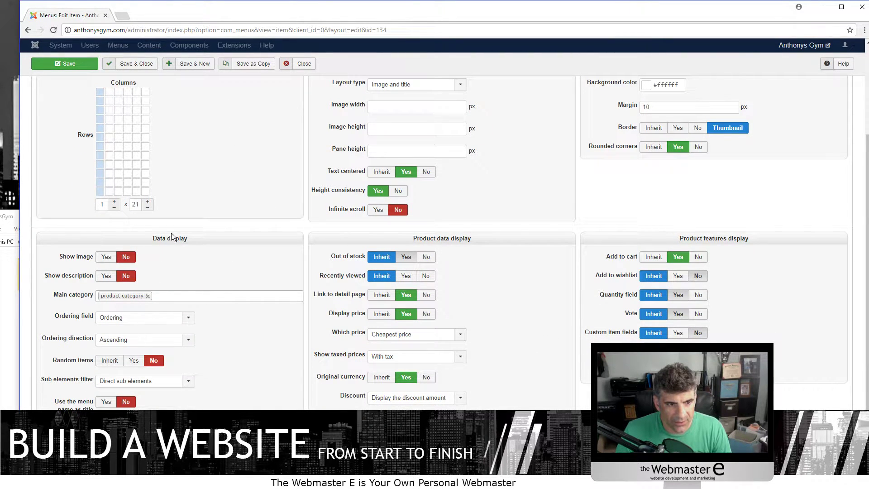
pyautogui.click(153, 297)
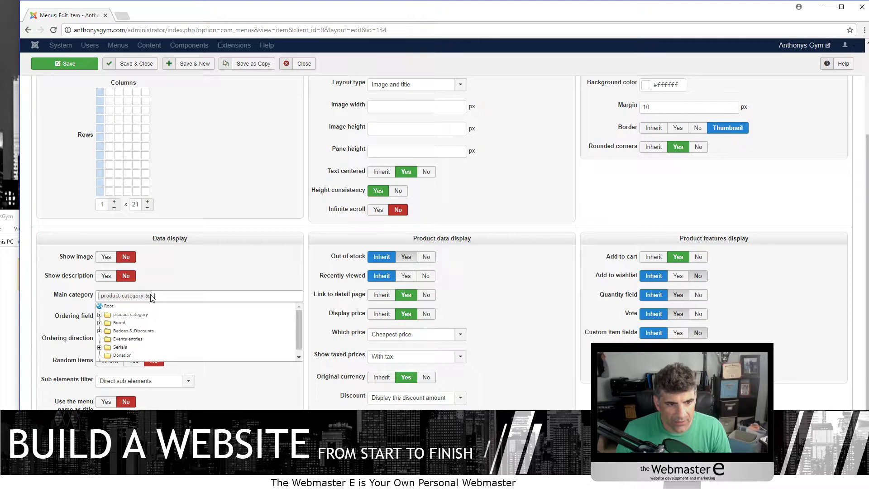
pyautogui.click(100, 314)
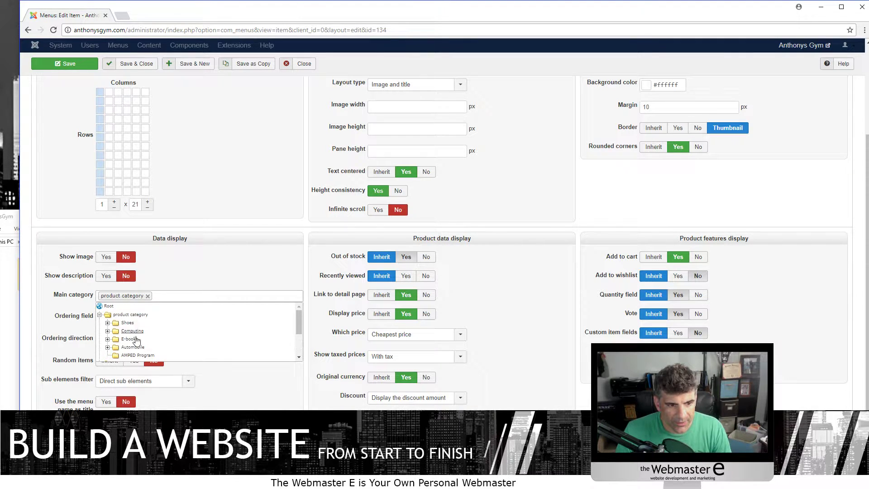
pyautogui.scroll(-1, 132, 335)
pyautogui.click(139, 312)
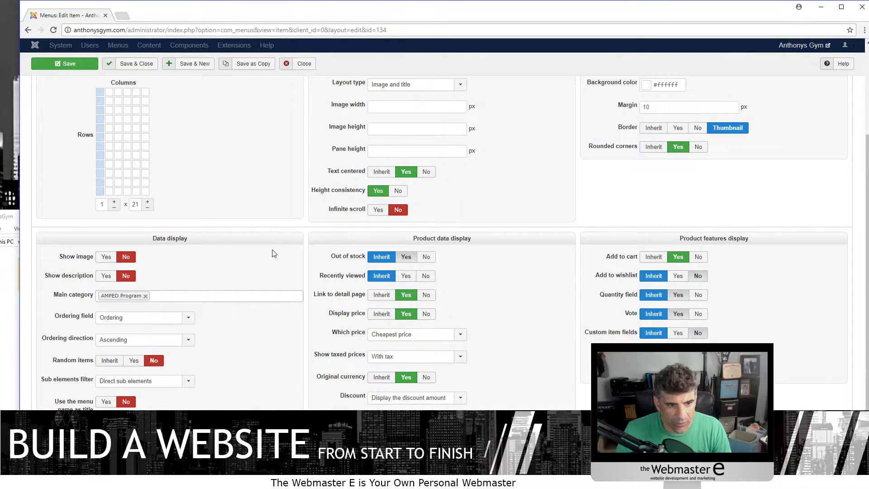
pyautogui.scroll(3, 666, 254)
pyautogui.click(153, 90)
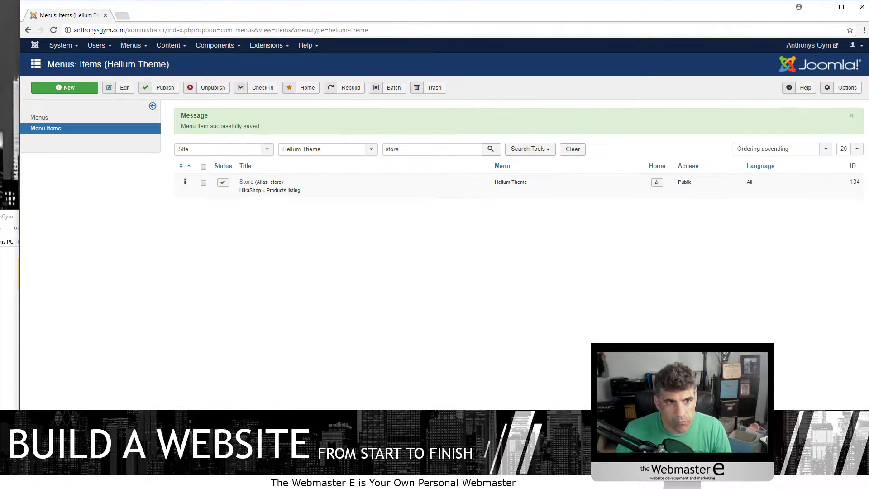
# - Load the gym site's home page in a new browser tab
pyautogui.click(122, 16)
pyautogui.write('anthonysgym.com')
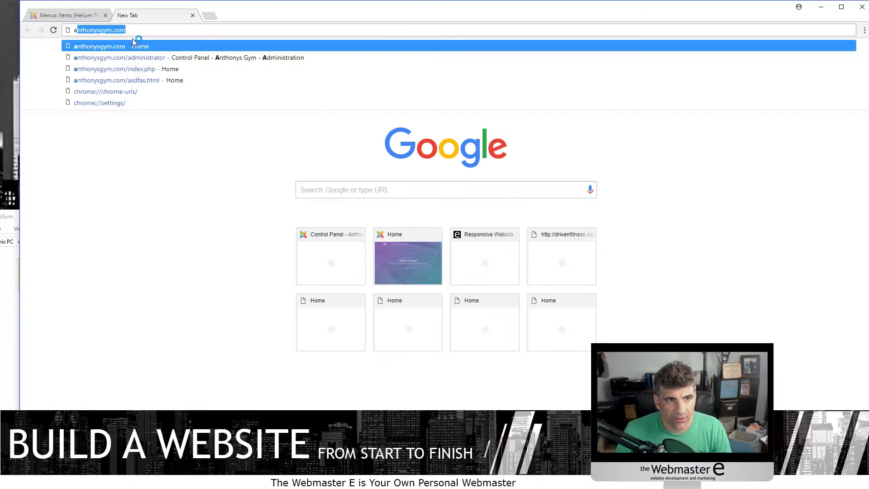
pyautogui.click(111, 48)
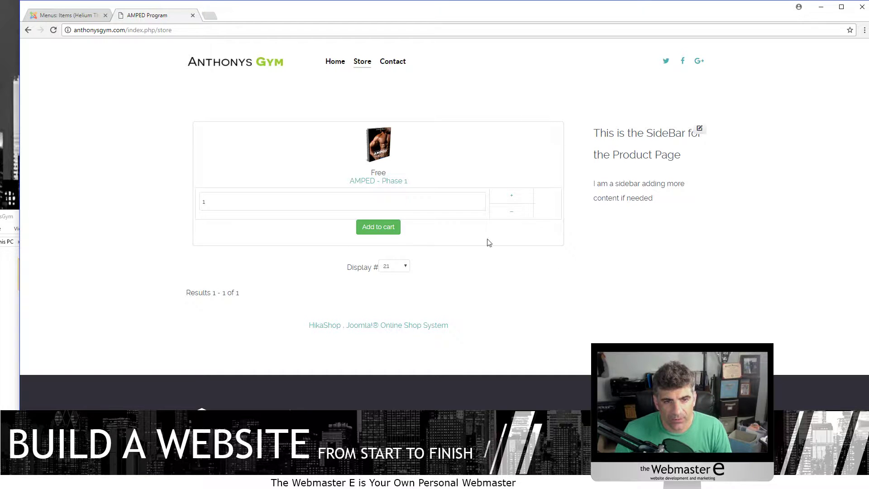
# - Add AMPED - Phase 1 to the cart from its product page, then return to the admin menu items tab
pyautogui.click(378, 182)
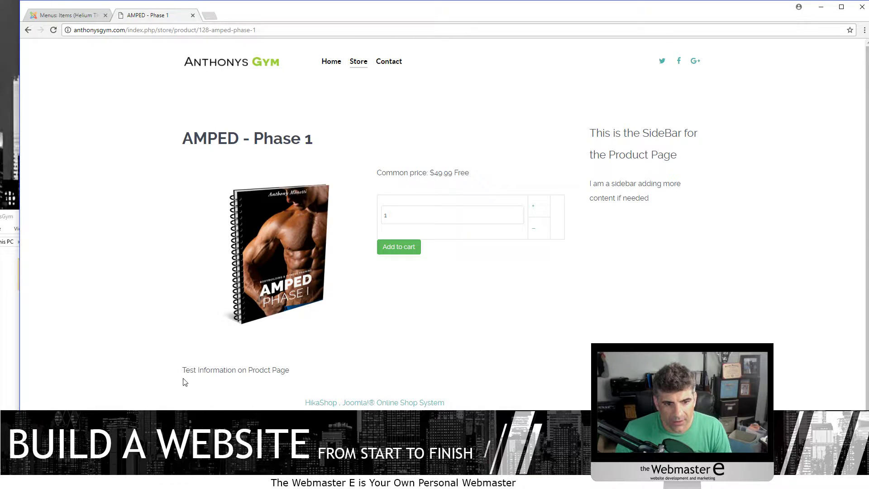
pyautogui.moveTo(182, 378); pyautogui.dragTo(341, 358)
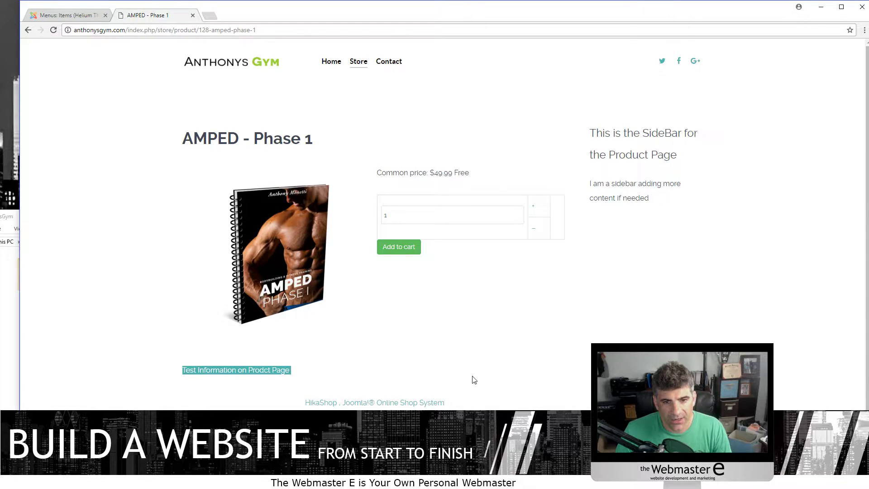
pyautogui.click(394, 247)
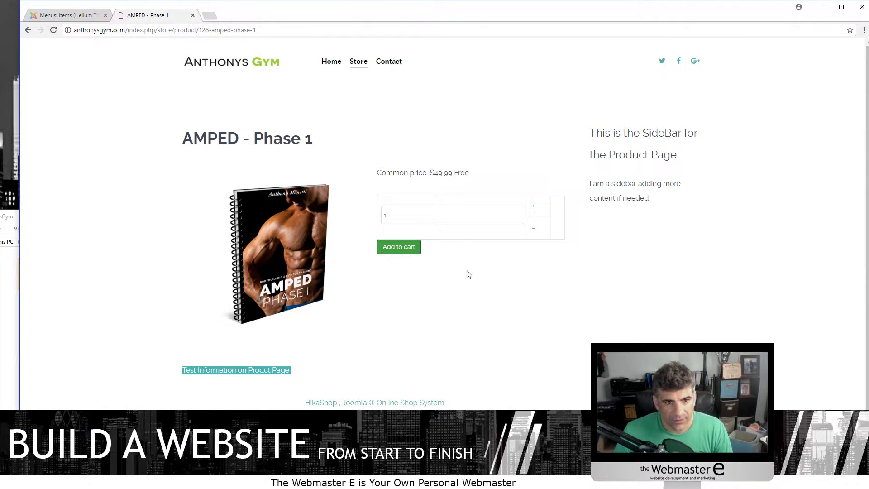
pyautogui.scroll(-1, 468, 390)
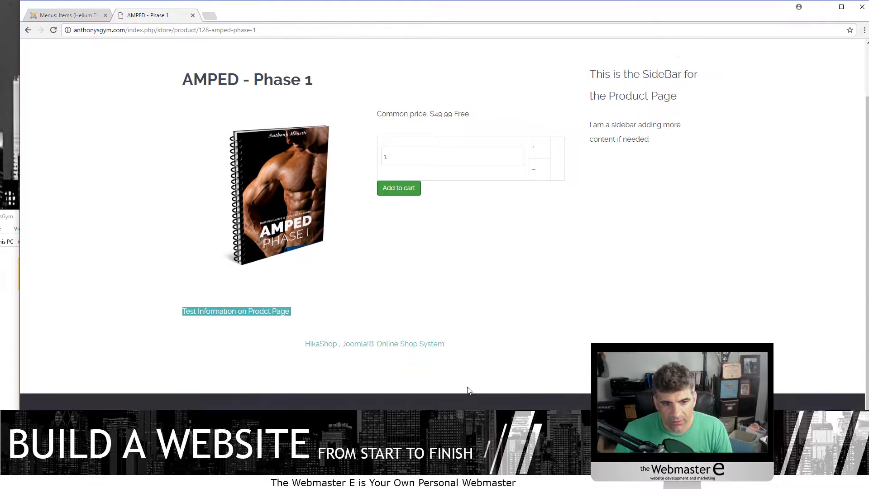
pyautogui.scroll(1, 427, 389)
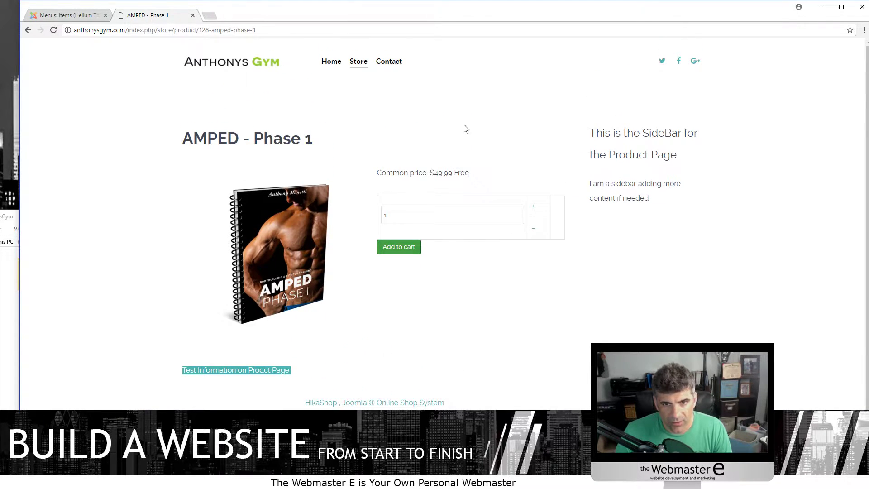
pyautogui.moveTo(345, 44); pyautogui.dragTo(325, 48)
pyautogui.click(48, 12)
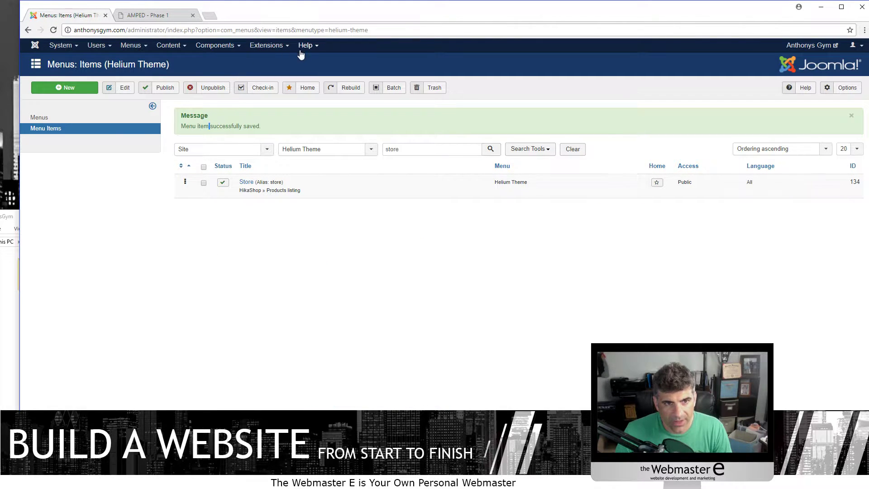
# - Start a new HikaShop Cart Module from the Site Modules list
pyautogui.click(271, 46)
pyautogui.click(267, 79)
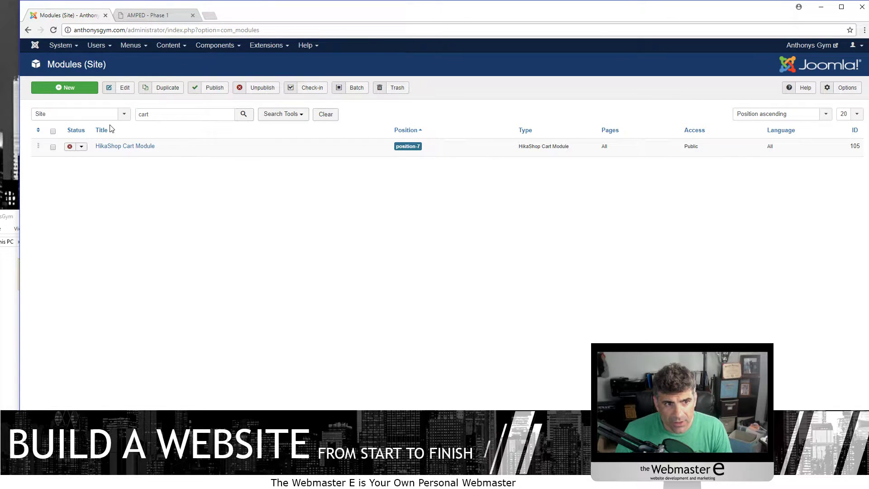
pyautogui.click(82, 89)
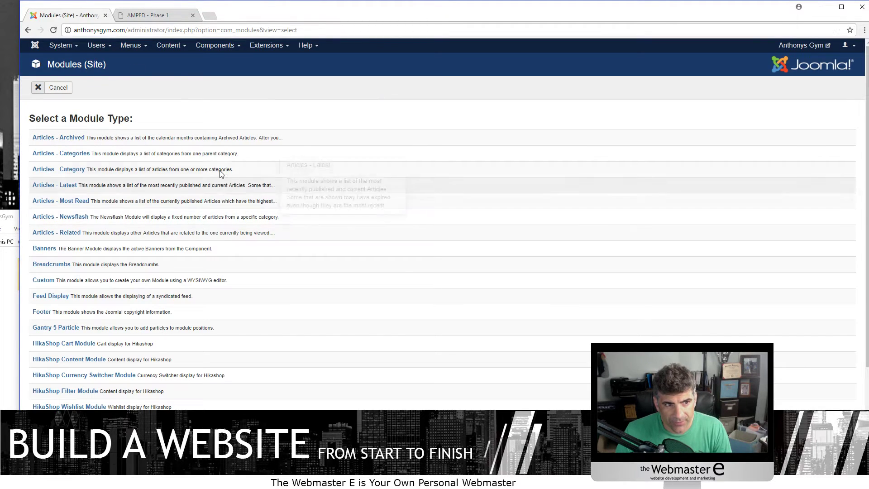
pyautogui.scroll(-1, 56, 267)
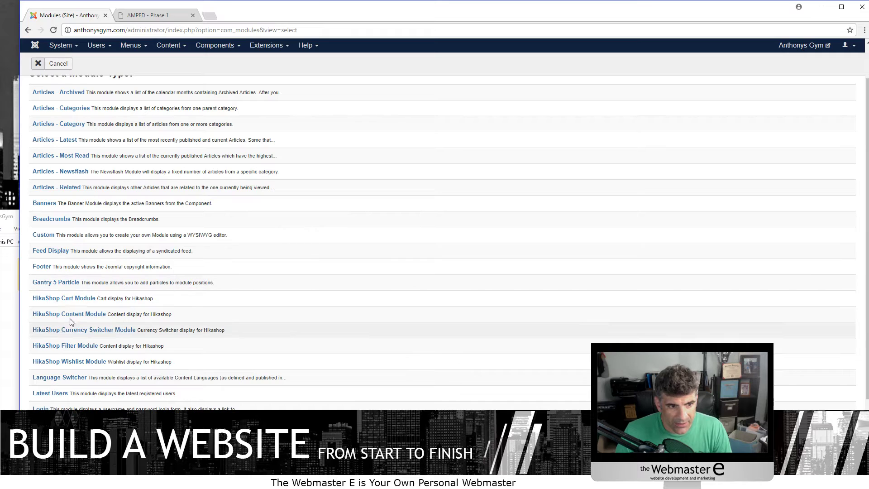
pyautogui.scroll(-2, 96, 283)
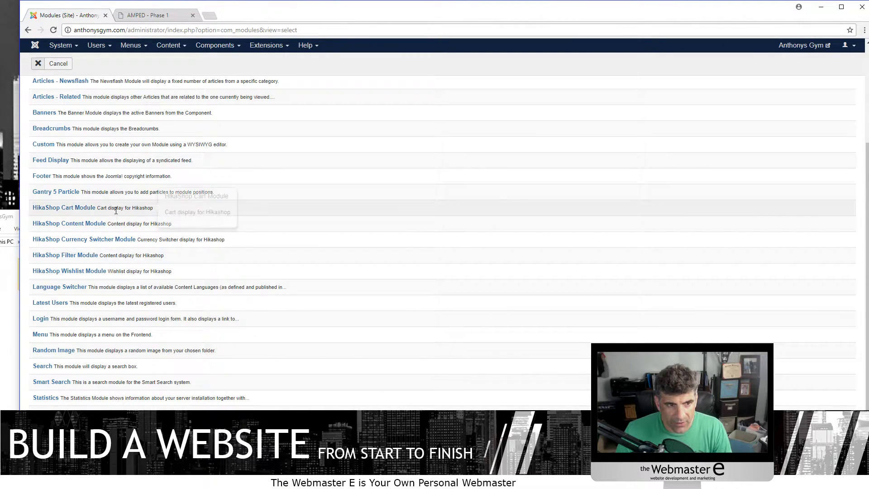
pyautogui.click(85, 205)
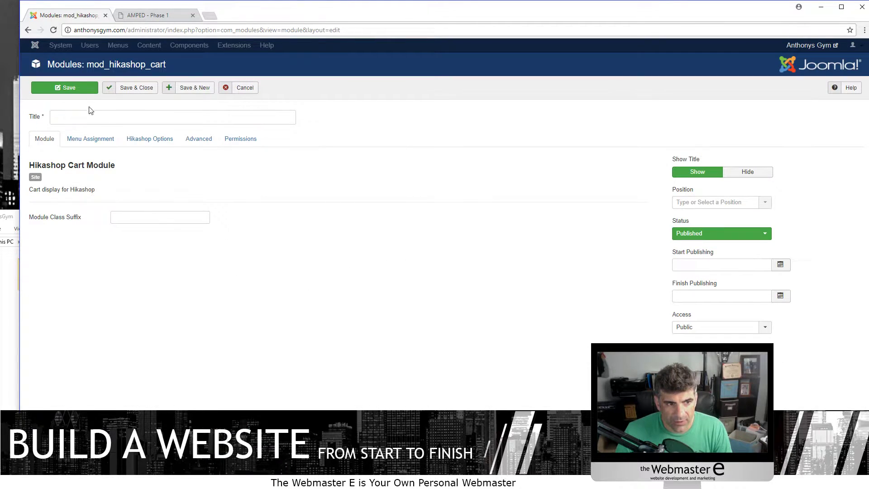
# - Title the module 'Checkout For Cart', check its Menu Assignment, then view the AMPED page
pyautogui.click(72, 114)
pyautogui.write('S')
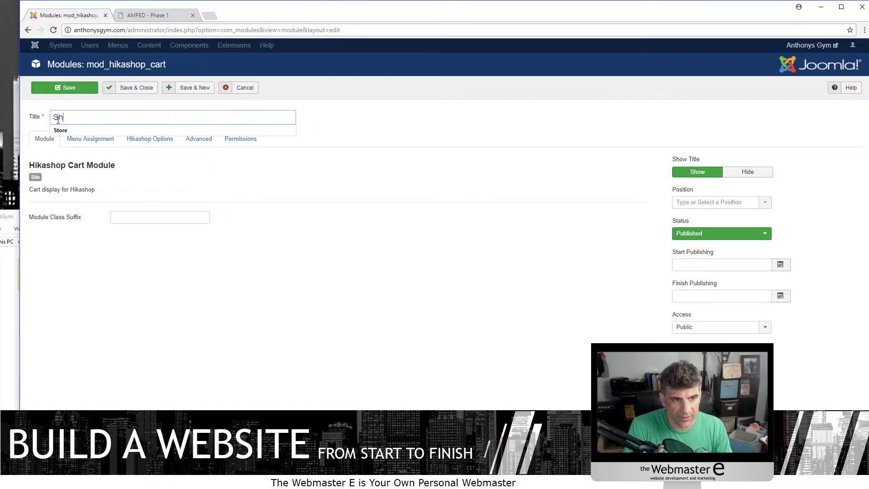
pyautogui.press('BackSpace')
pyautogui.write('Checkout')
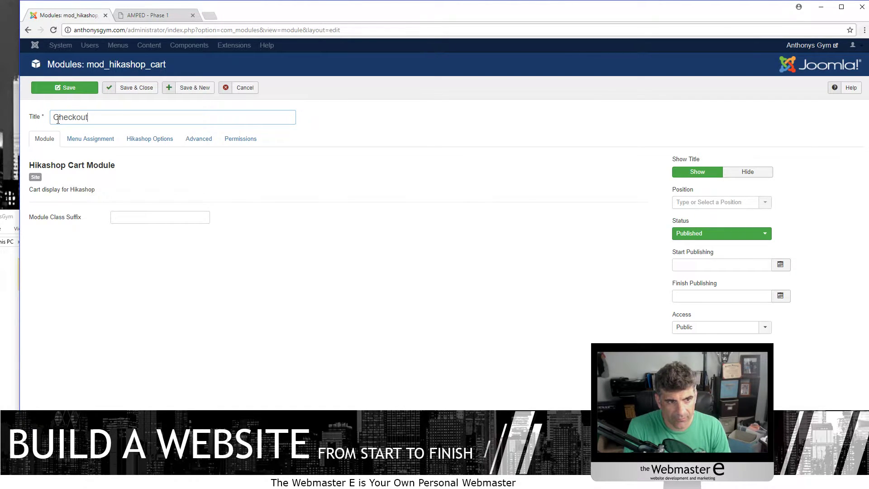
pyautogui.write(' For Cart')
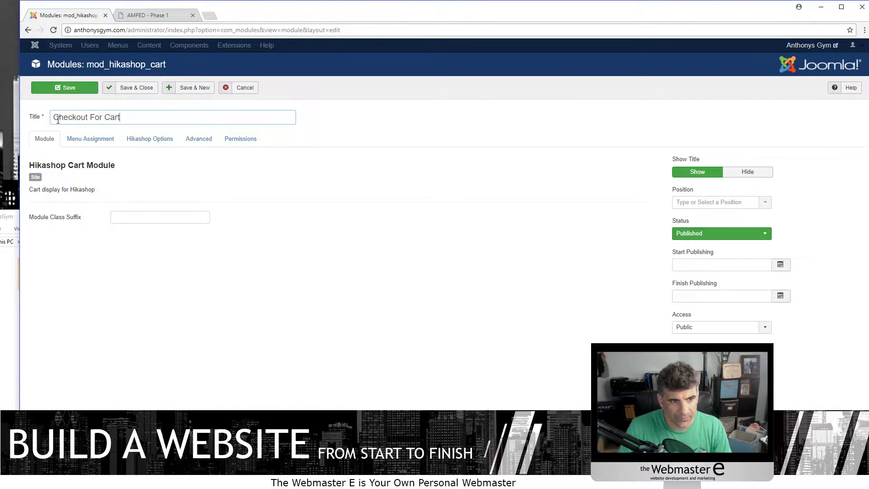
pyautogui.click(88, 139)
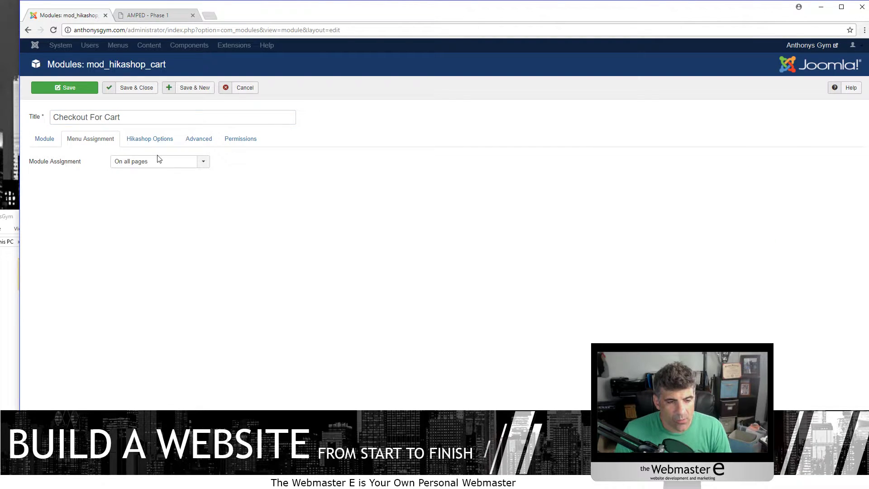
pyautogui.click(153, 14)
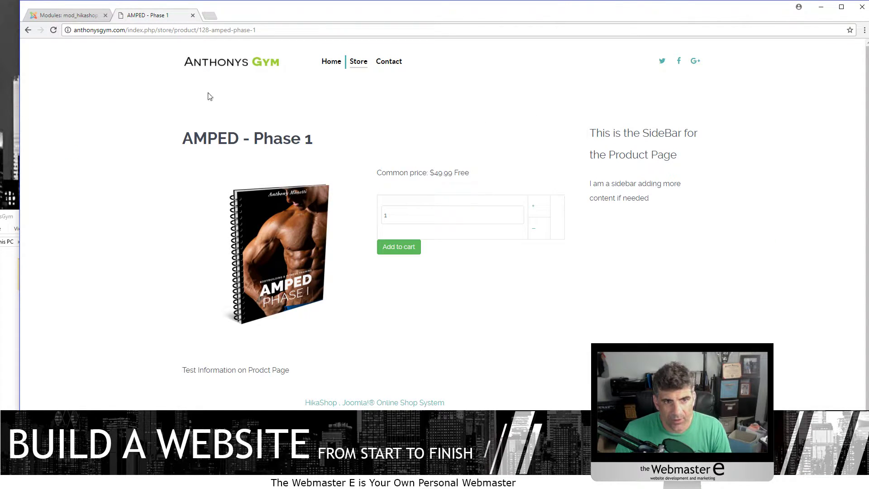
# - Load the site administrator control panel in a new browser tab
pyautogui.click(209, 16)
pyautogui.write('a')
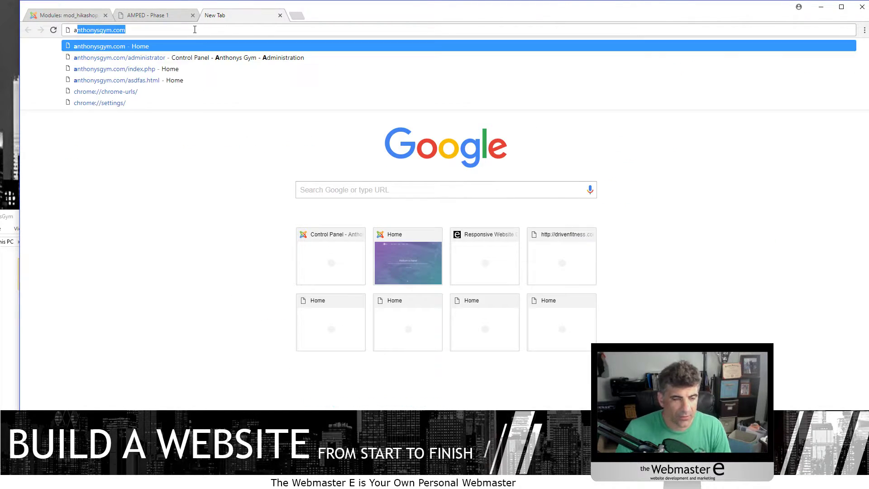
pyautogui.press('Down')
pyautogui.press('Return')
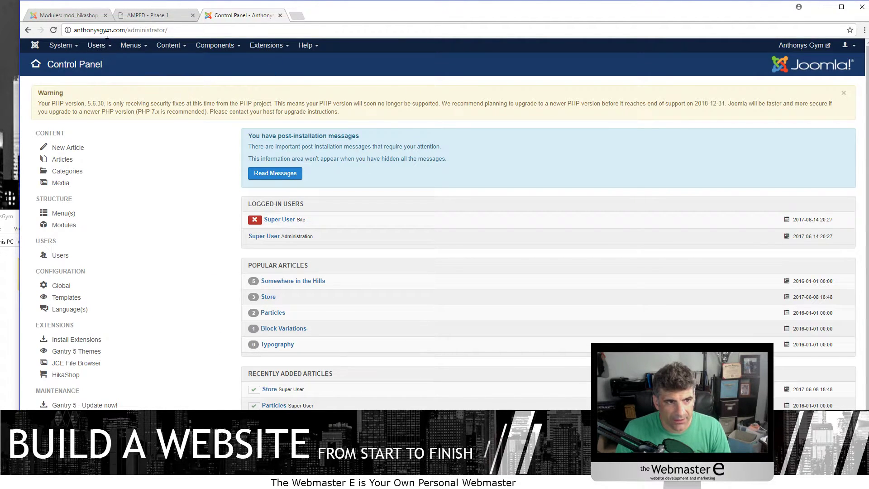
pyautogui.click(76, 15)
pyautogui.click(232, 15)
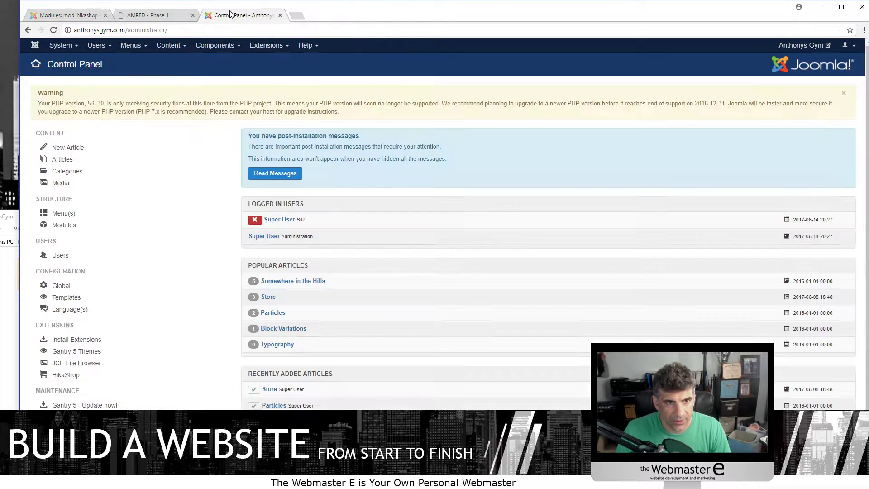
# - Open the Helium - Default template's Layout and locate the Sidebar position beside Mainbar
pyautogui.click(267, 45)
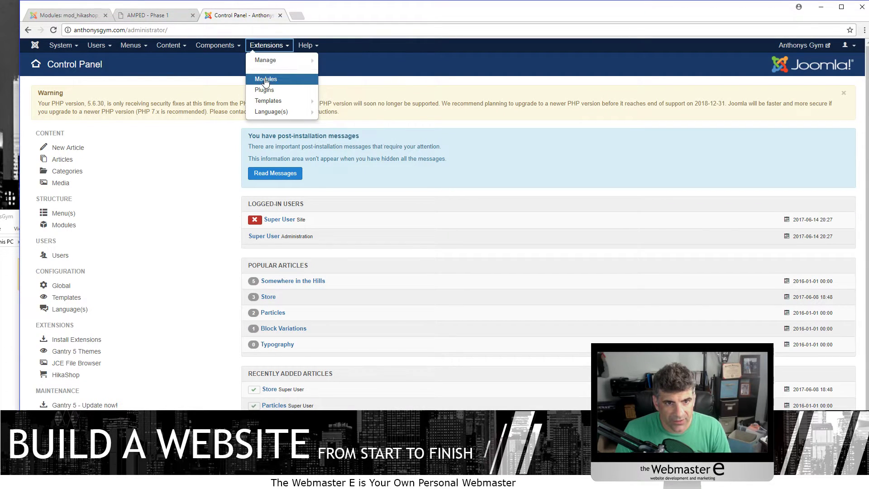
pyautogui.click(268, 100)
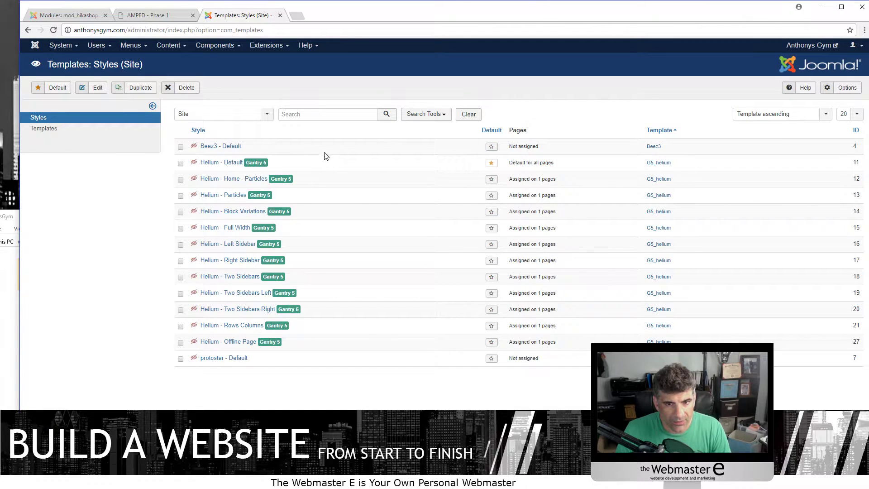
pyautogui.click(236, 163)
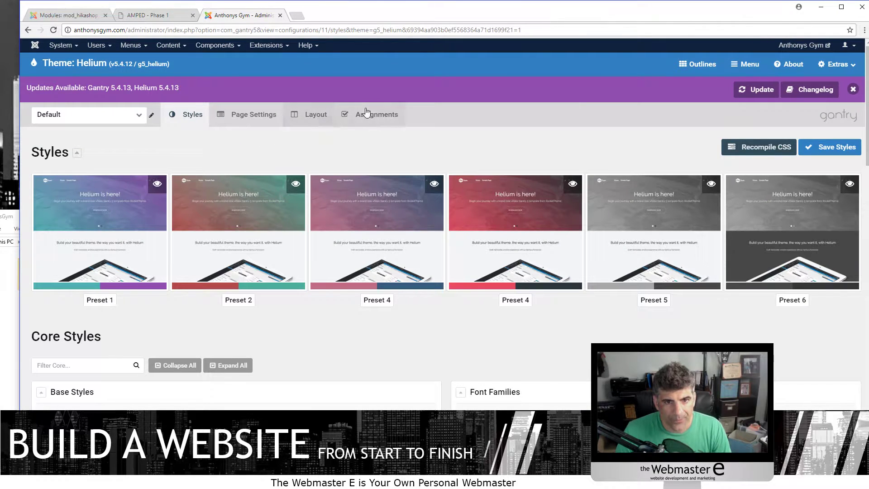
pyautogui.click(327, 119)
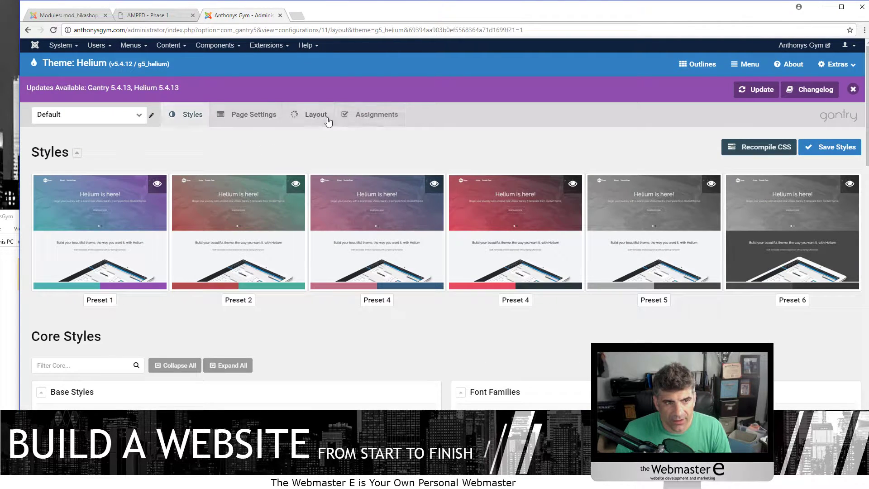
pyautogui.scroll(-3, 301, 210)
pyautogui.scroll(3, 743, 216)
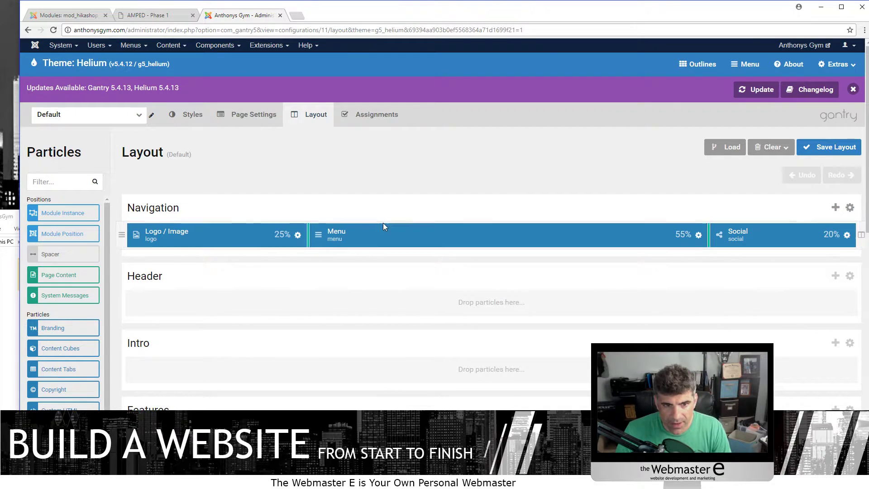
pyautogui.scroll(-12, 453, 227)
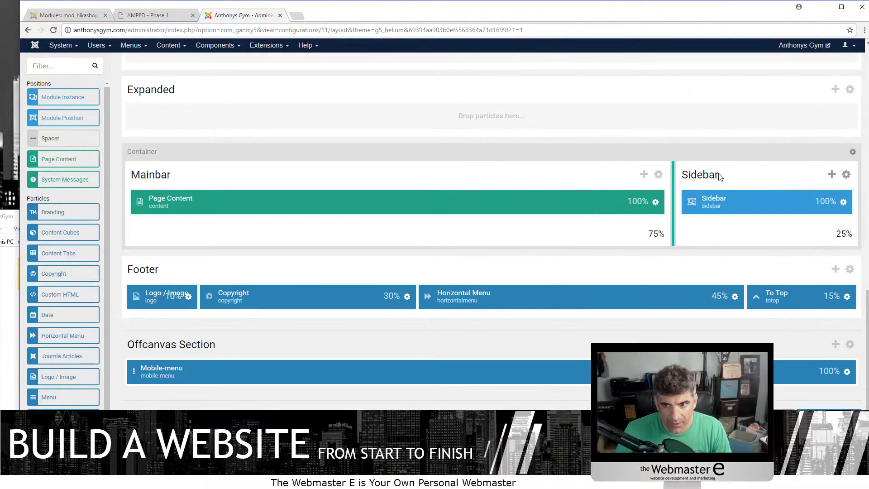
pyautogui.scroll(15, 536, 286)
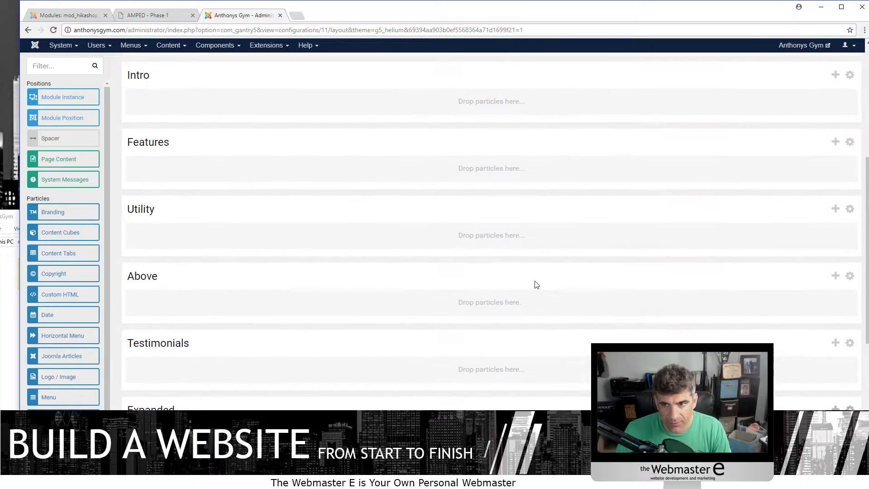
pyautogui.scroll(-10, 765, 235)
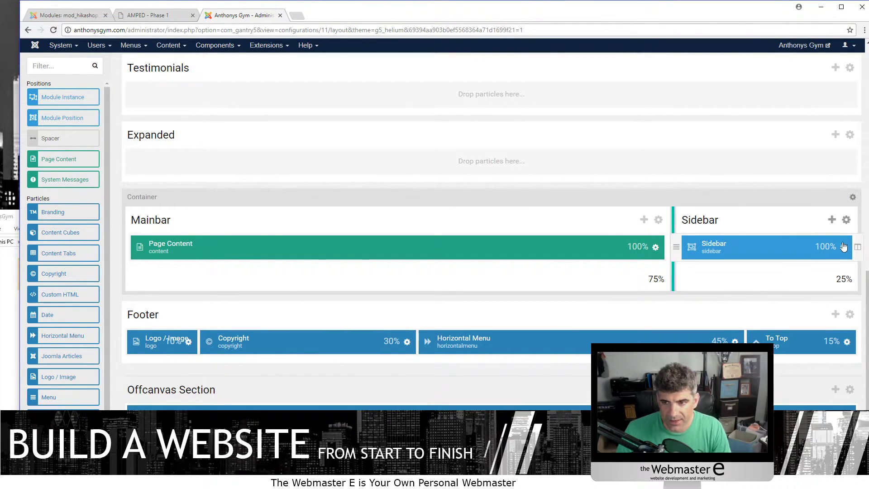
# - Review the Checkout For Cart menu assignment, keeping it On all pages
pyautogui.click(90, 14)
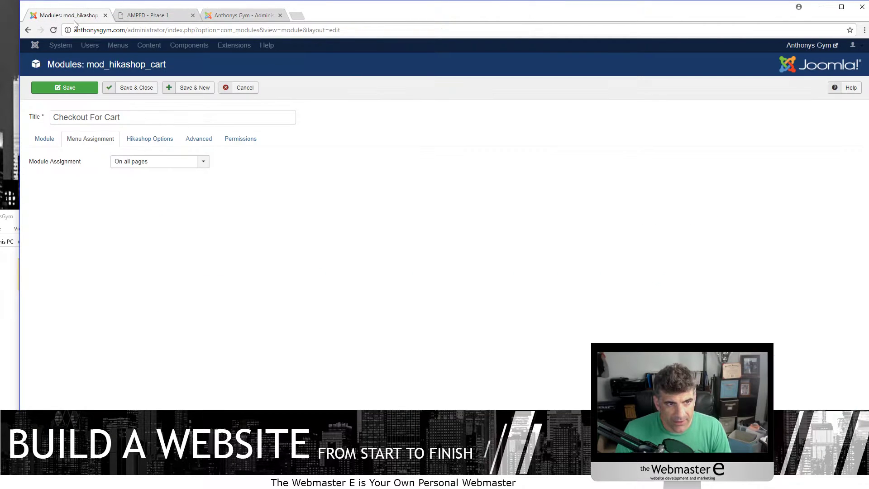
pyautogui.click(135, 161)
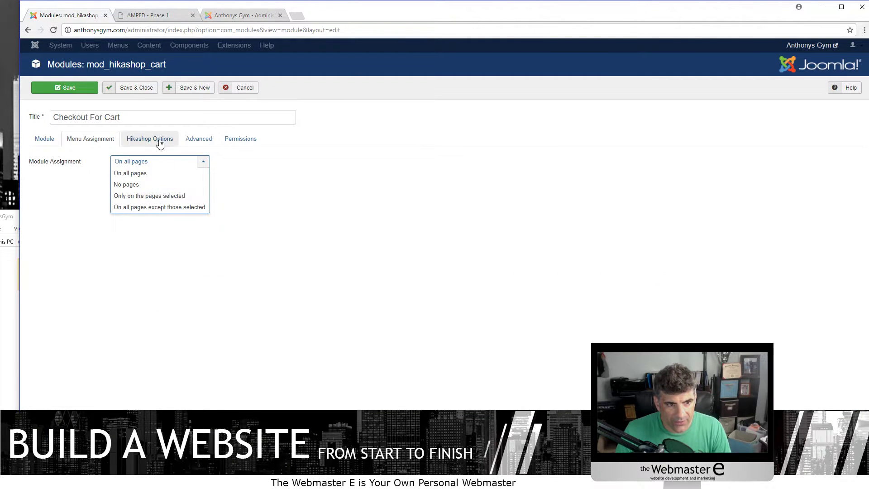
pyautogui.click(270, 232)
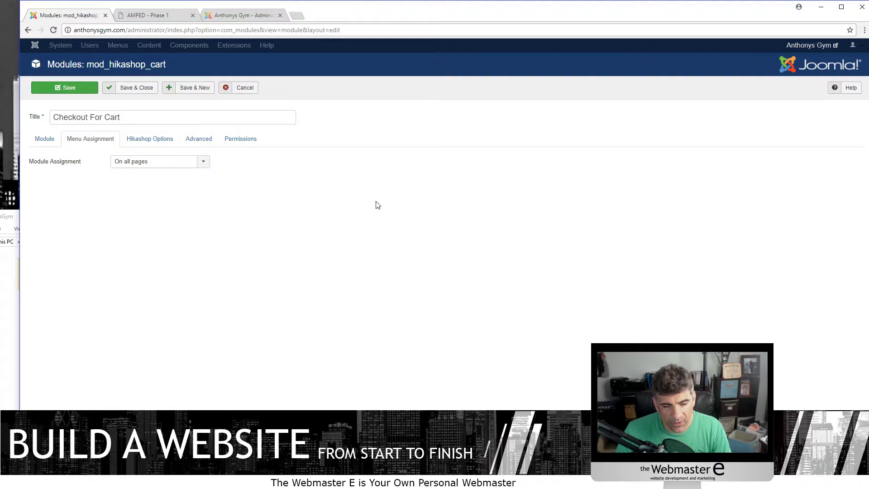
pyautogui.click(163, 168)
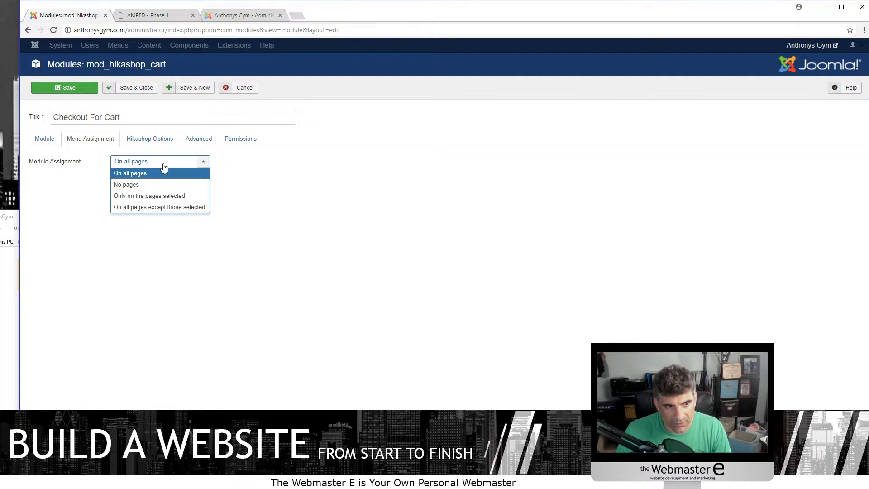
pyautogui.click(317, 218)
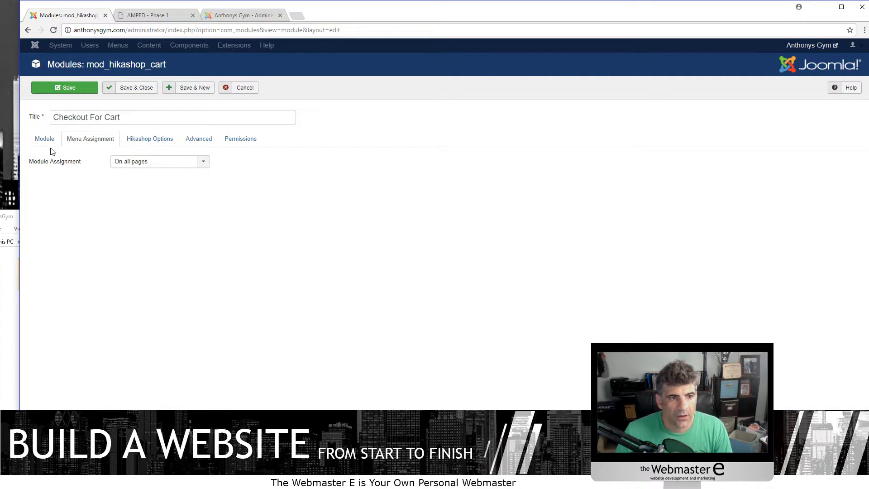
pyautogui.click(120, 166)
pyautogui.click(112, 163)
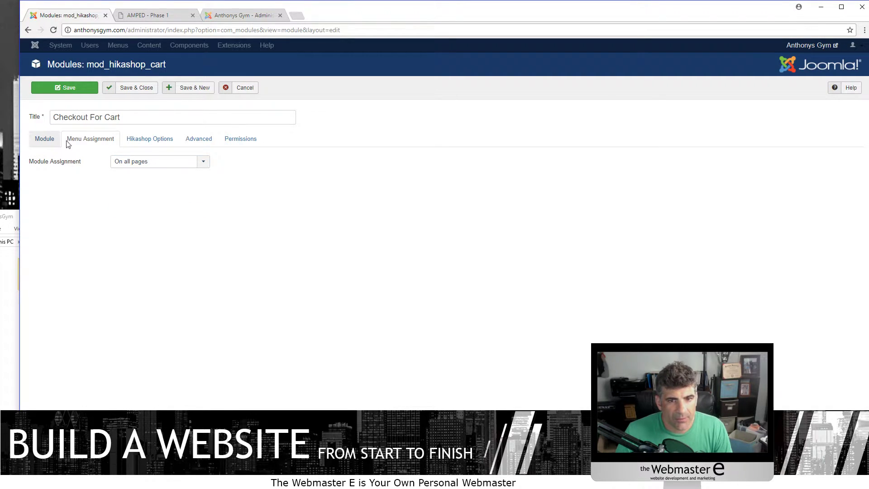
pyautogui.click(40, 140)
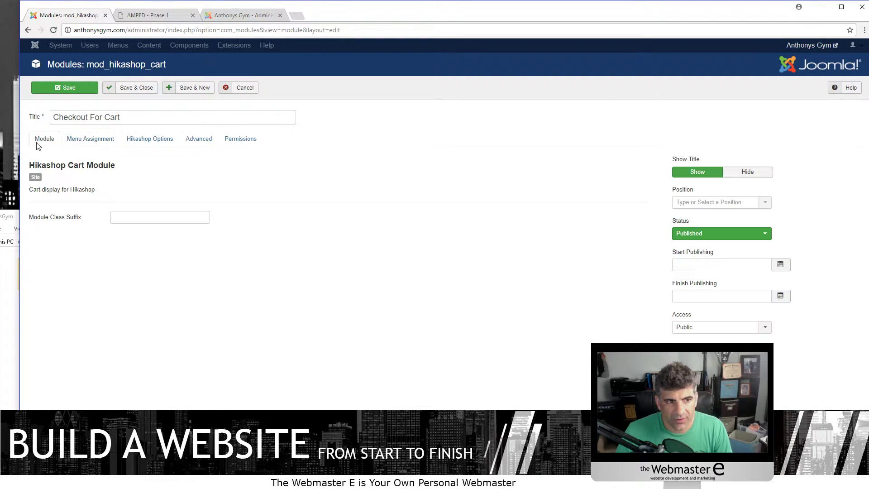
# - Set the module position to sidebar, then save and close the module
pyautogui.click(692, 202)
pyautogui.scroll(-5, 720, 272)
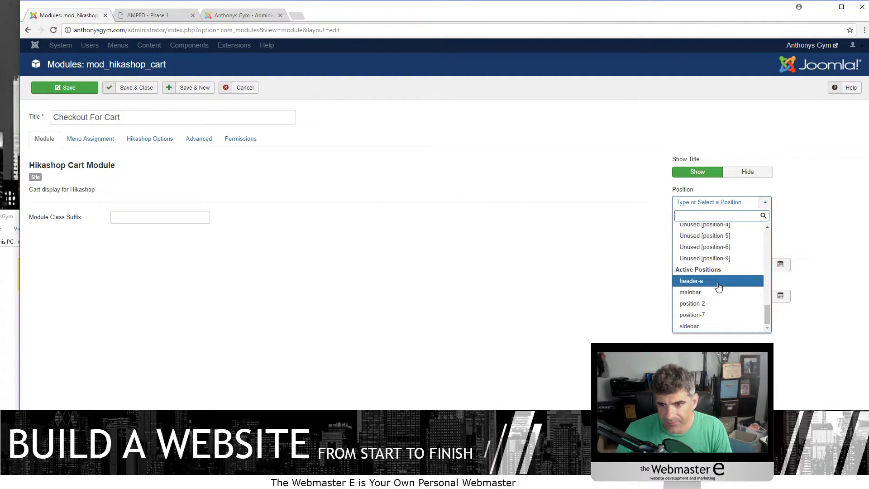
pyautogui.click(693, 326)
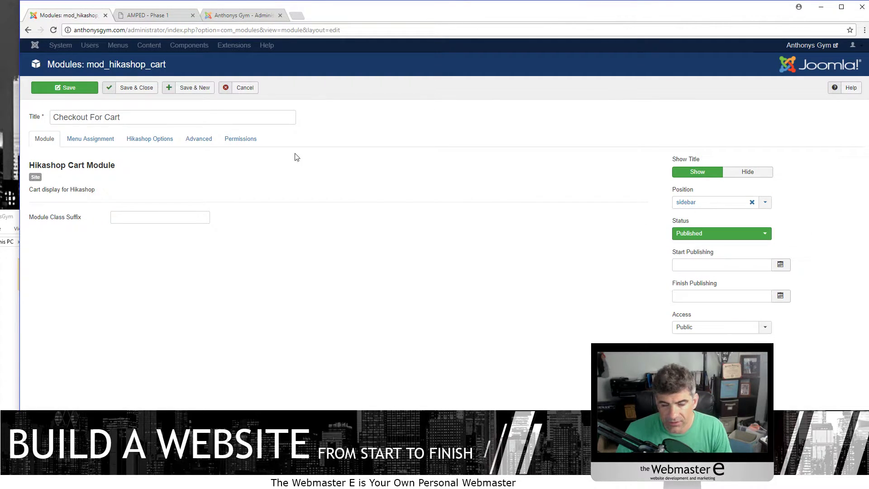
pyautogui.click(123, 89)
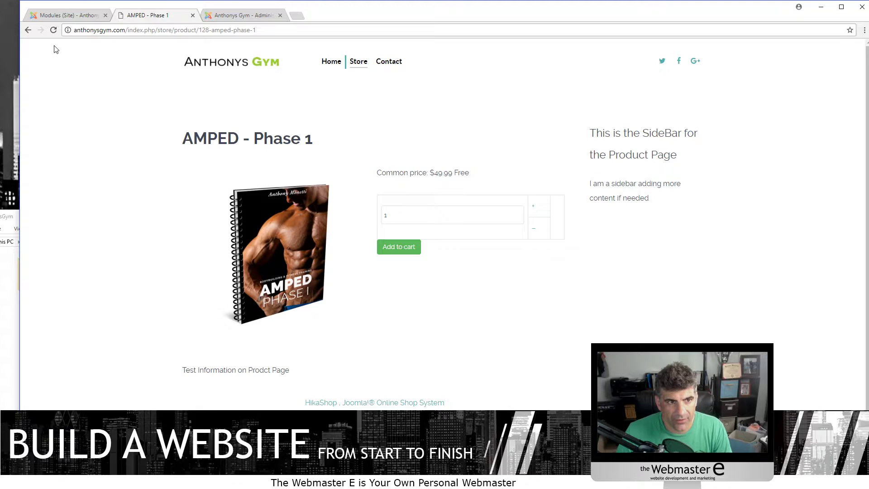
# - Reload the AMPED - Phase 1 page and inspect the Checkout For Cart table totalling $50.00
pyautogui.click(53, 30)
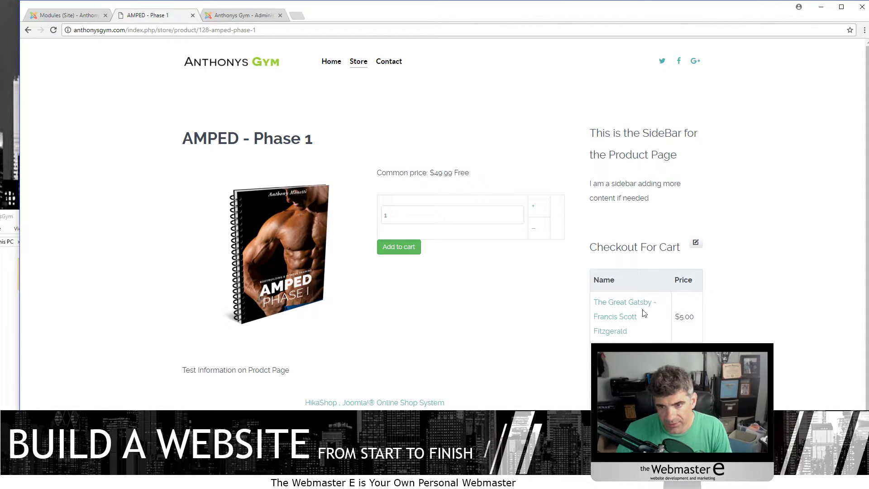
pyautogui.scroll(-2, 647, 281)
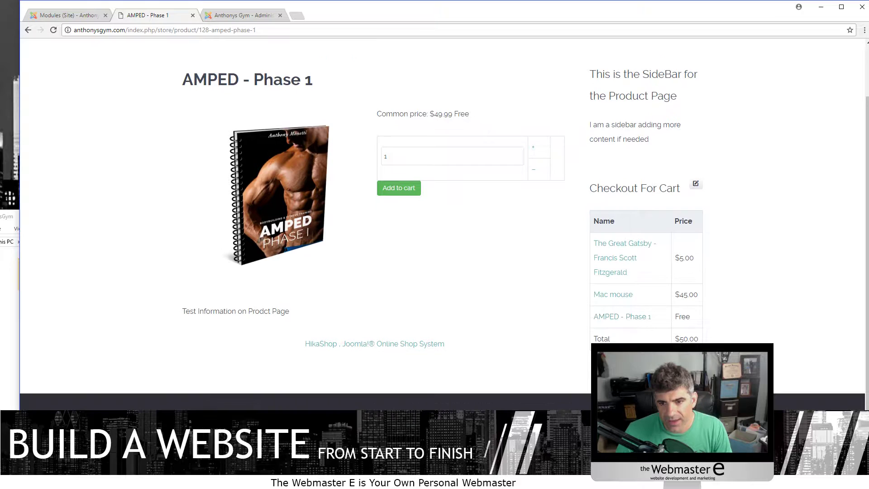
pyautogui.moveTo(592, 217); pyautogui.dragTo(701, 339)
pyautogui.click(684, 278)
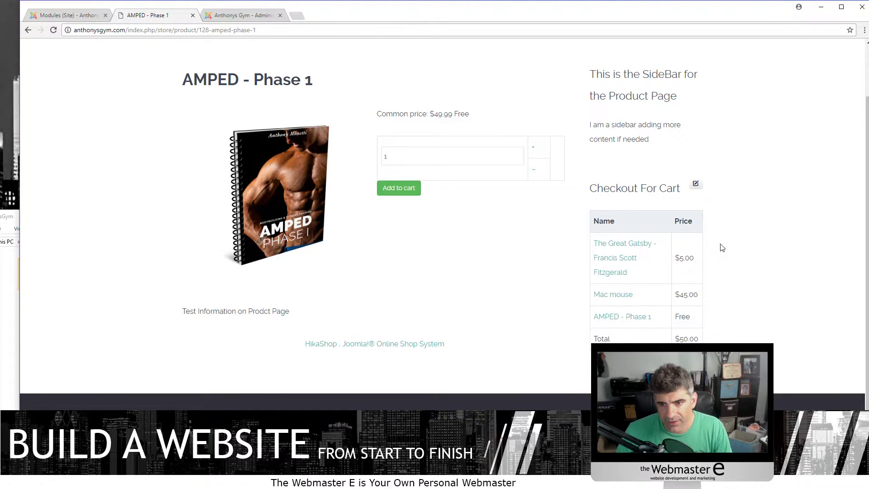
pyautogui.scroll(2, 723, 248)
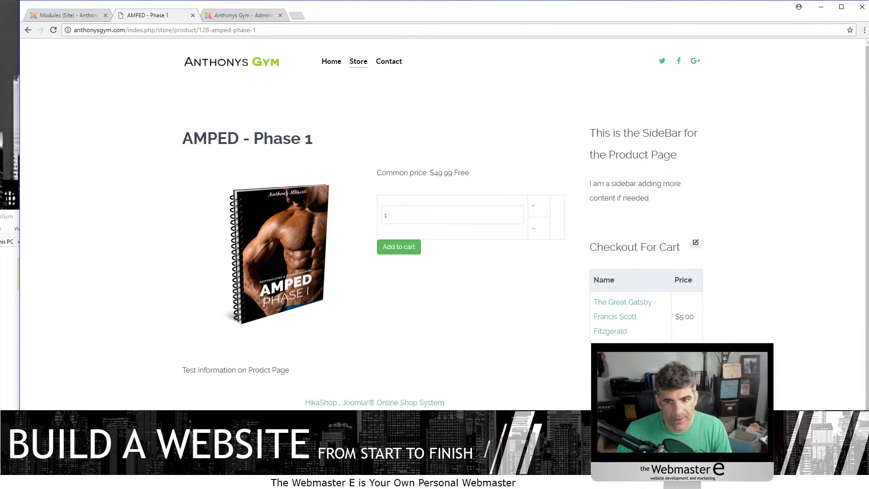
# - Set Mini cart and Proceed button to Yes in Checkout For Cart's HikaShop options and save
pyautogui.click(68, 15)
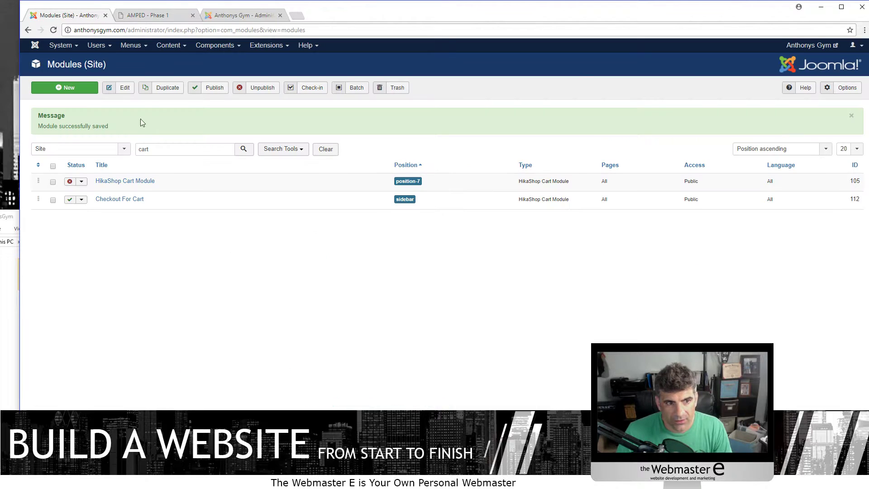
pyautogui.click(117, 200)
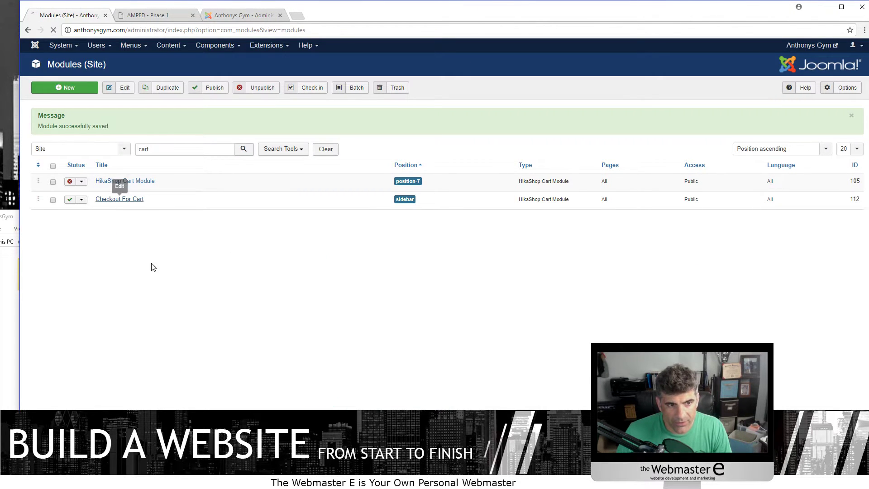
pyautogui.moveTo(85, 132); pyautogui.dragTo(84, 136)
pyautogui.click(86, 137)
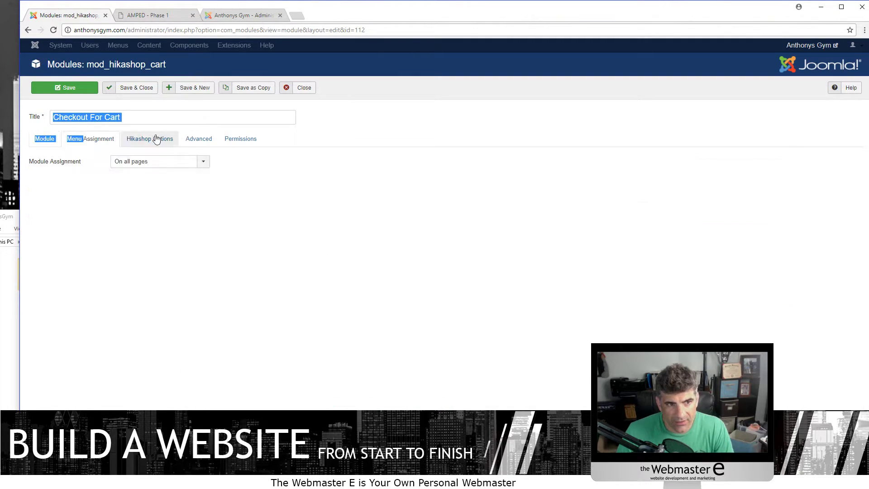
pyautogui.click(155, 137)
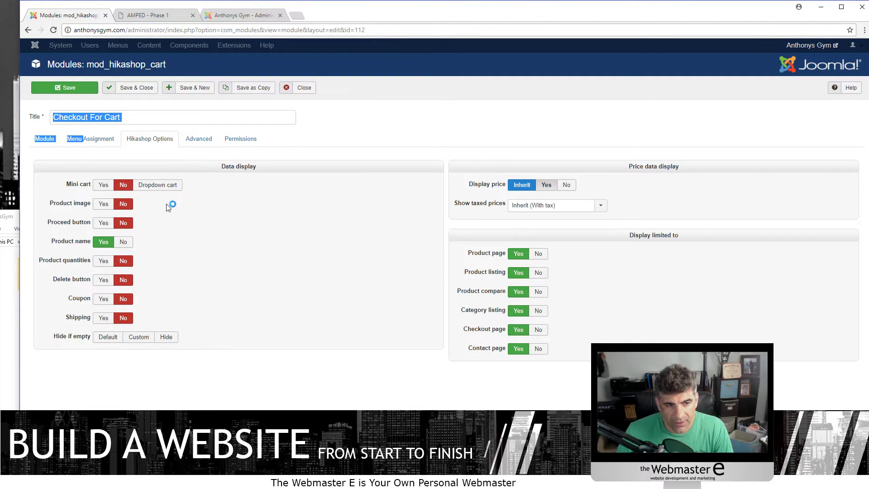
pyautogui.click(103, 185)
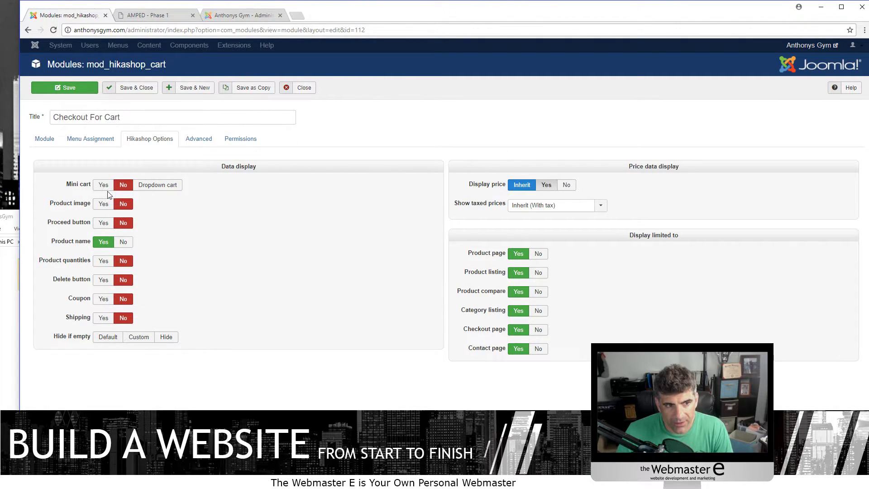
pyautogui.click(103, 204)
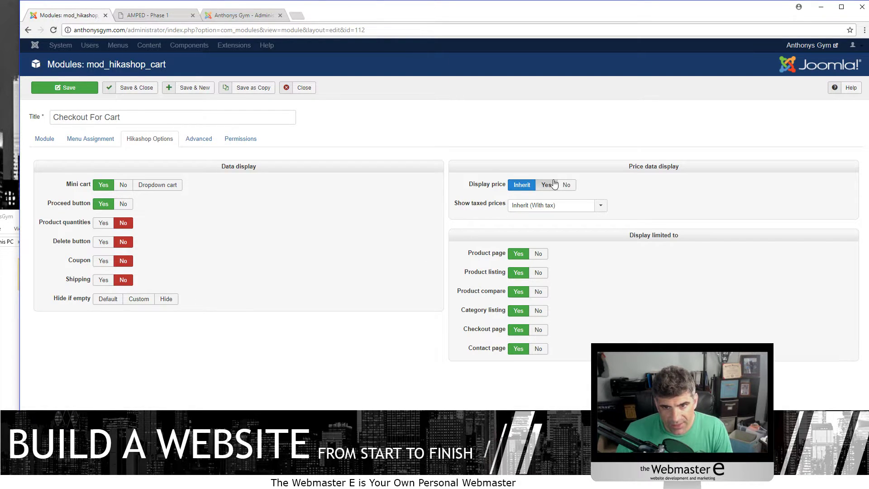
pyautogui.click(136, 87)
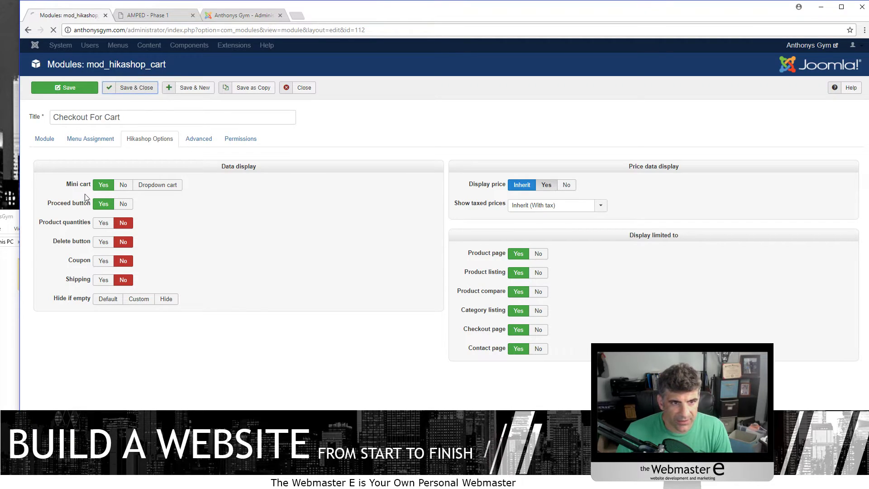
pyautogui.click(248, 15)
# - Reload the AMPED page and visit Contact, Home and Store to check the $50.00 mini cart
pyautogui.click(145, 19)
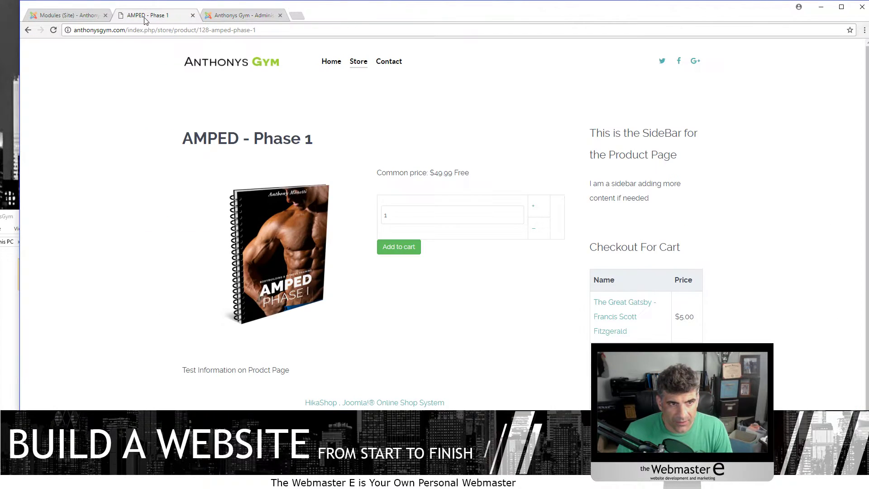
pyautogui.click(53, 31)
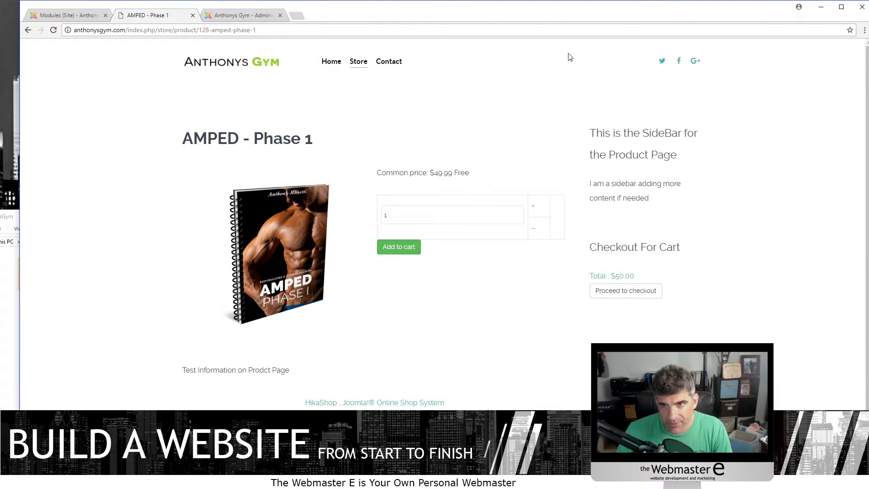
pyautogui.click(377, 66)
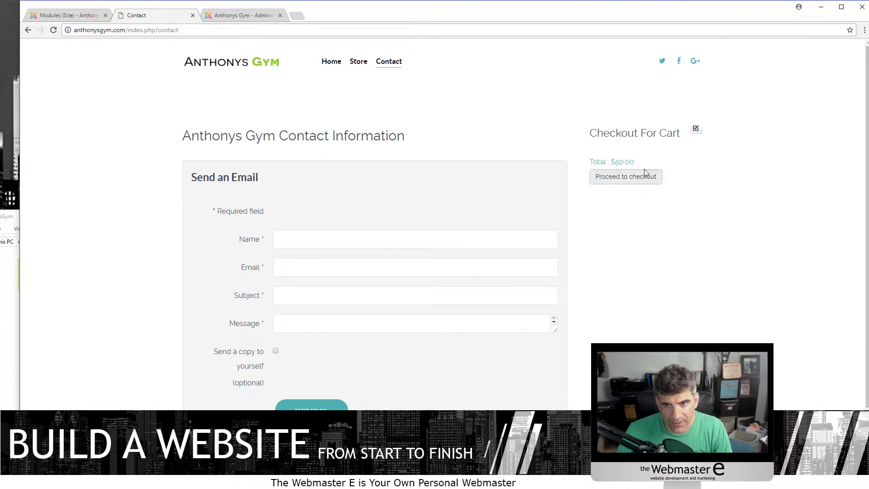
pyautogui.scroll(-2, 394, 355)
pyautogui.scroll(2, 340, 395)
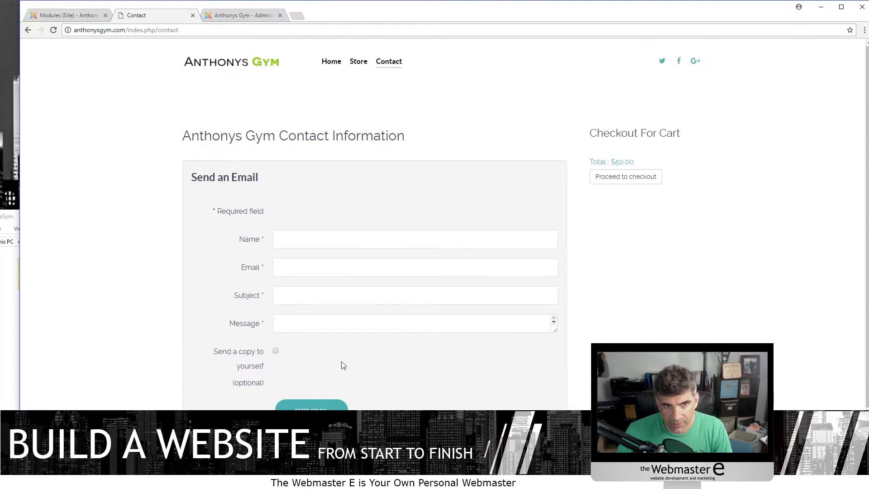
pyautogui.click(331, 63)
pyautogui.scroll(-10, 771, 181)
pyautogui.scroll(10, 572, 380)
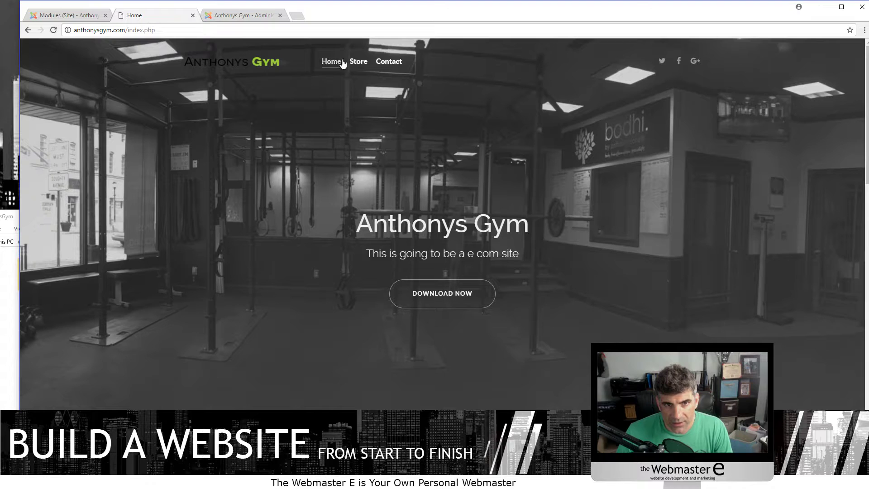
pyautogui.click(352, 64)
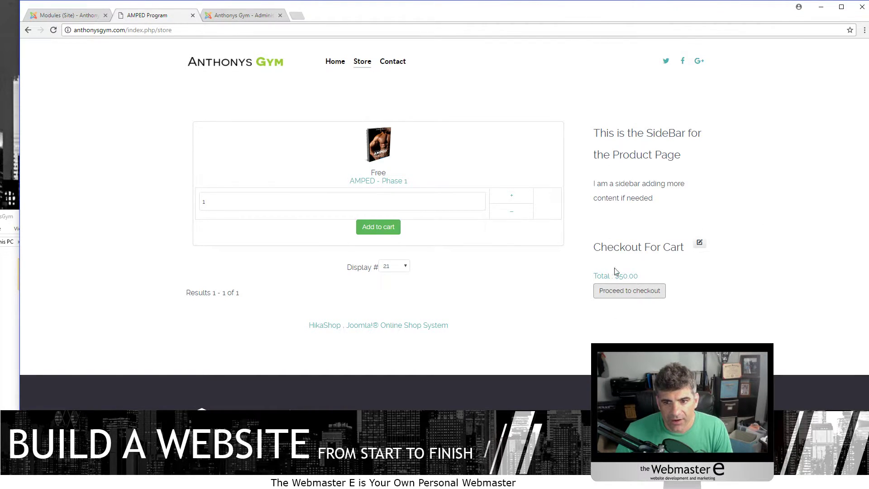
# - Proceed to checkout with AMPED and scroll through the checkout form and coupon field
pyautogui.click(637, 295)
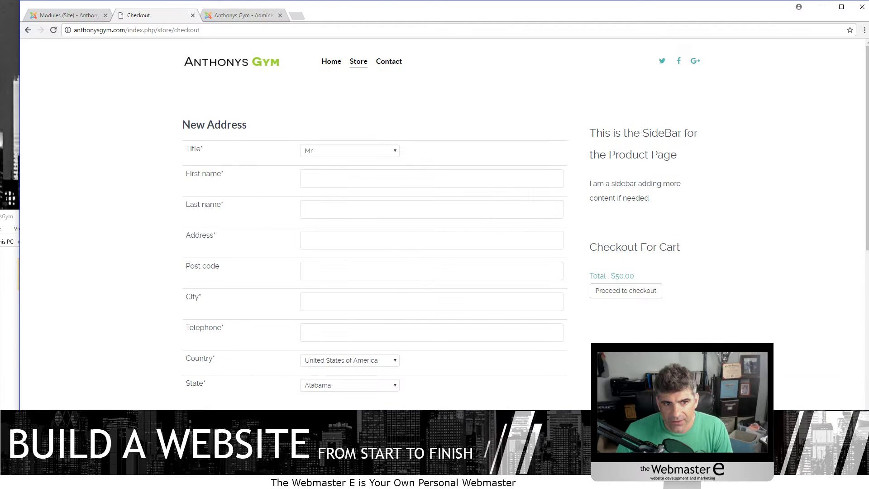
pyautogui.click(321, 178)
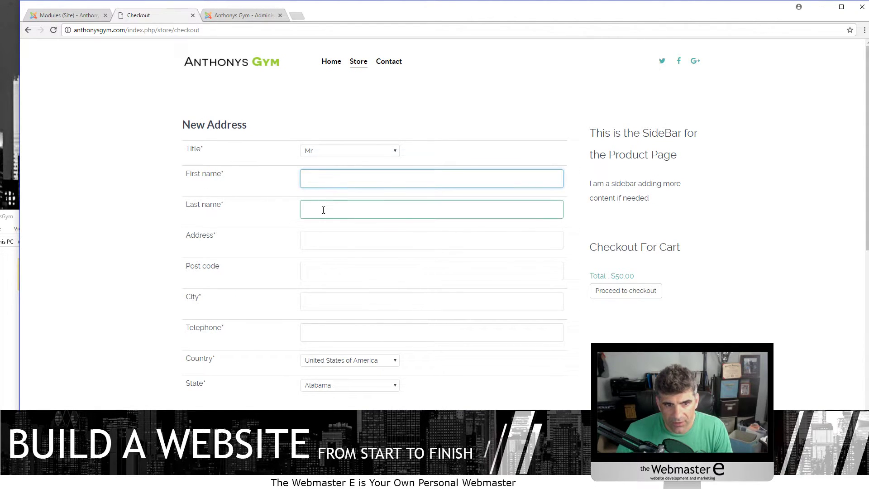
pyautogui.scroll(-1, 312, 213)
pyautogui.scroll(-4, 255, 252)
pyautogui.scroll(-1, 241, 229)
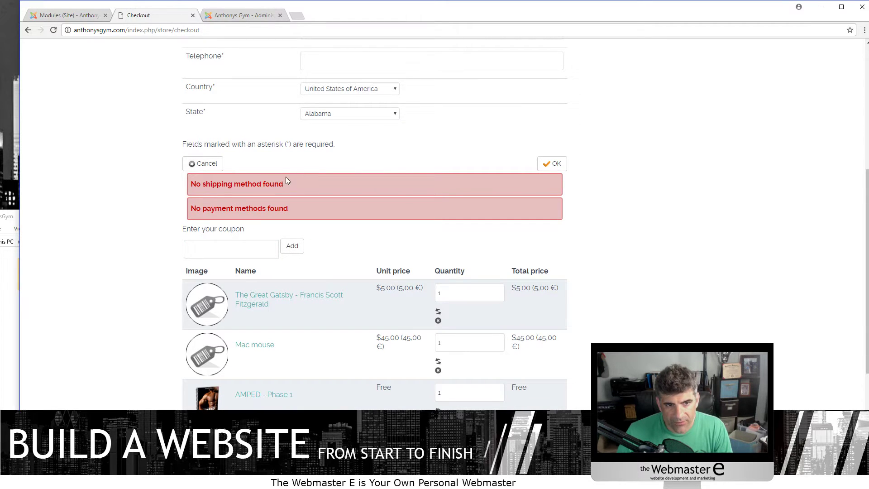
pyautogui.click(263, 246)
pyautogui.scroll(-5, 262, 246)
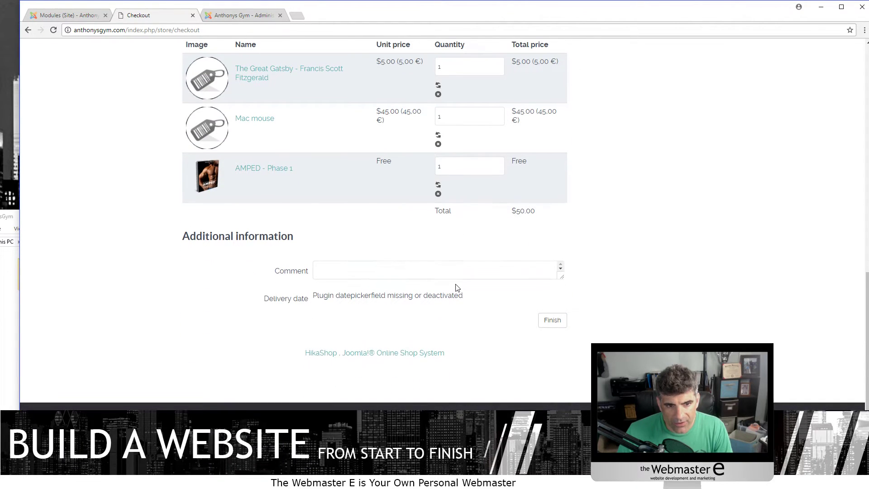
# - Try to finish the order without an address, hit the required-field errors, return to Store
pyautogui.click(552, 320)
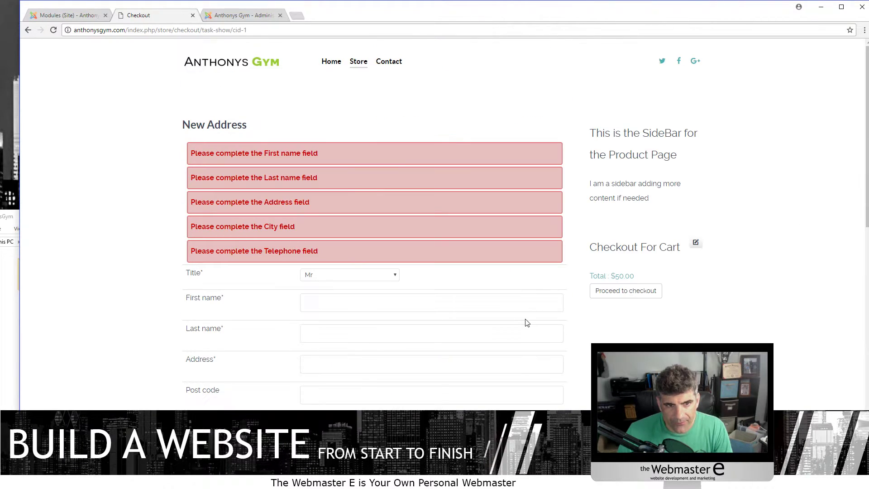
pyautogui.scroll(-4, 292, 274)
pyautogui.scroll(4, 292, 274)
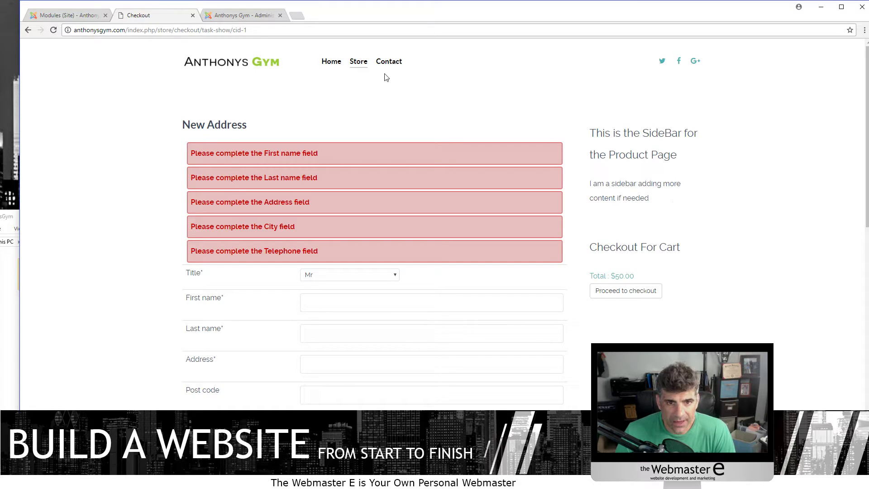
pyautogui.click(356, 63)
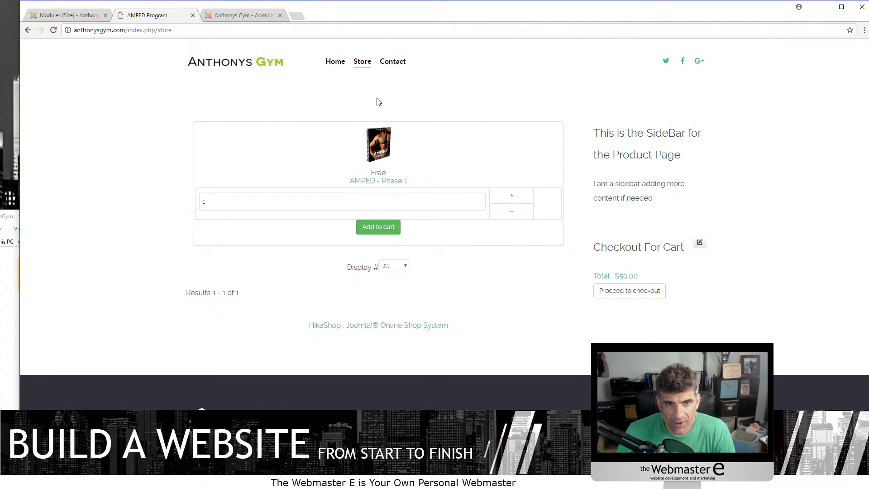
pyautogui.click(240, 16)
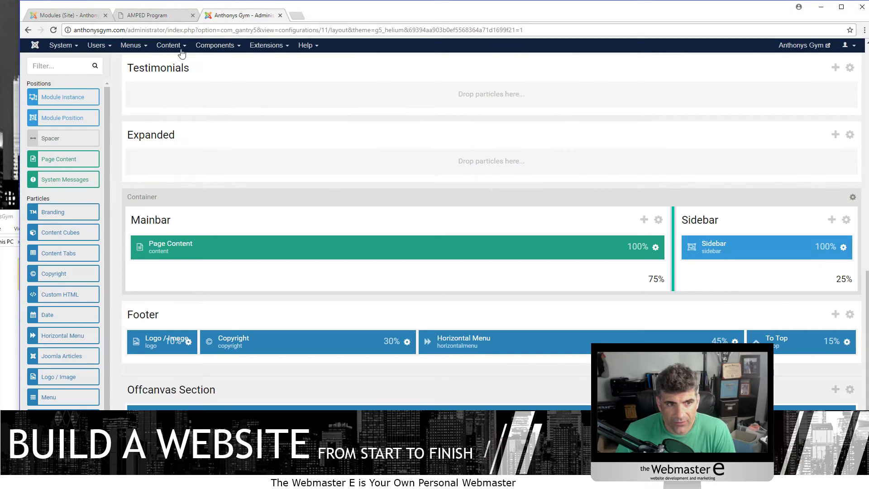
# - Open the Brown shoes product from HikaShop's Products list
pyautogui.click(63, 16)
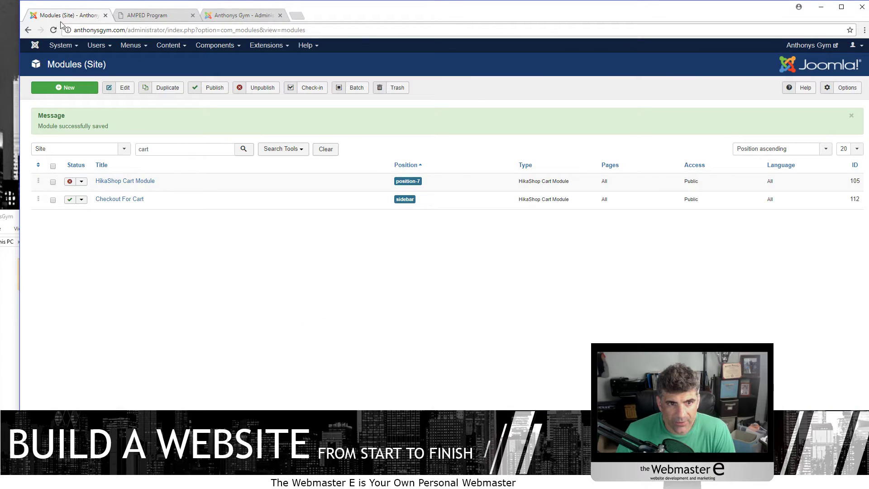
pyautogui.click(214, 47)
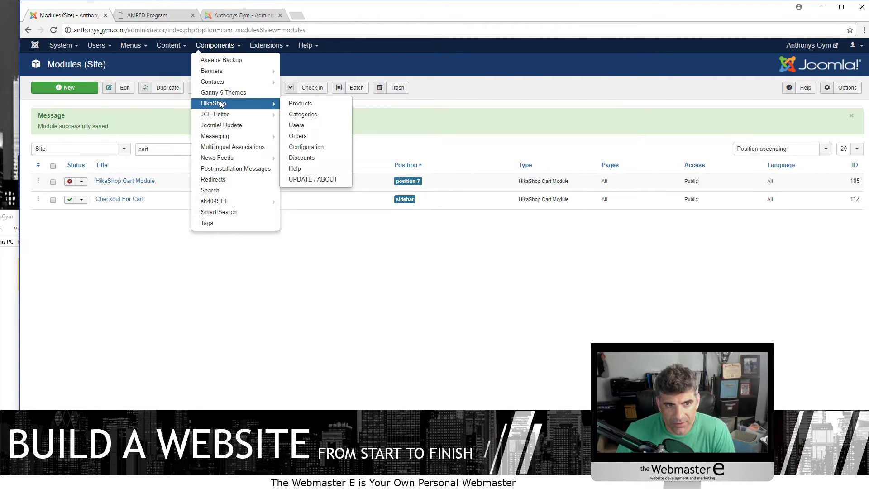
pyautogui.click(215, 103)
pyautogui.click(105, 114)
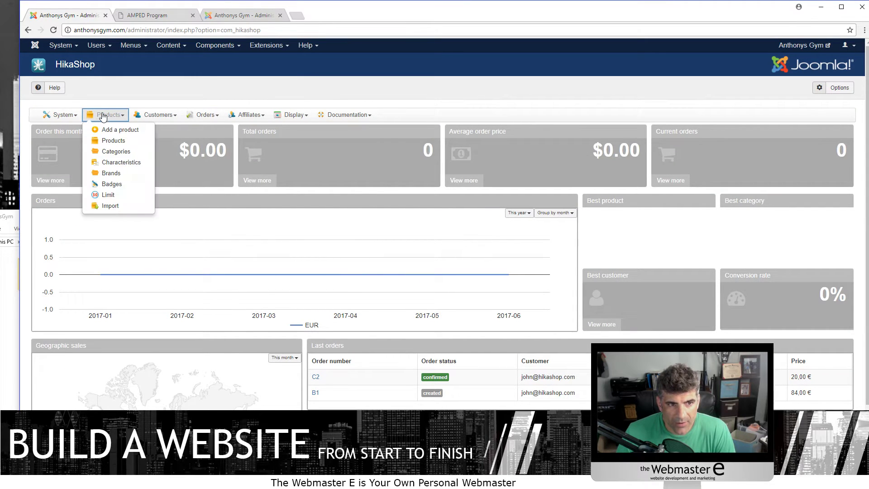
pyautogui.click(135, 142)
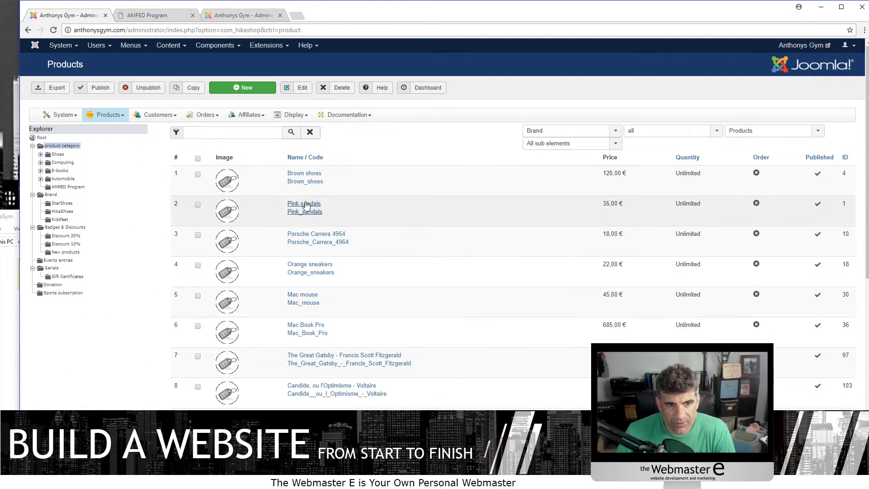
pyautogui.click(317, 174)
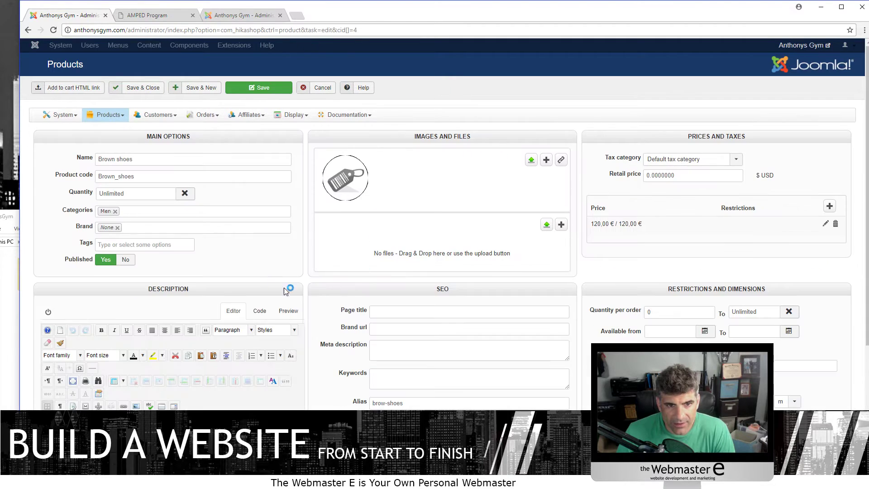
# - Replace Brown shoes' Men category with AMPED Program and save the product
pyautogui.scroll(-3, 762, 273)
pyautogui.scroll(3, 204, 362)
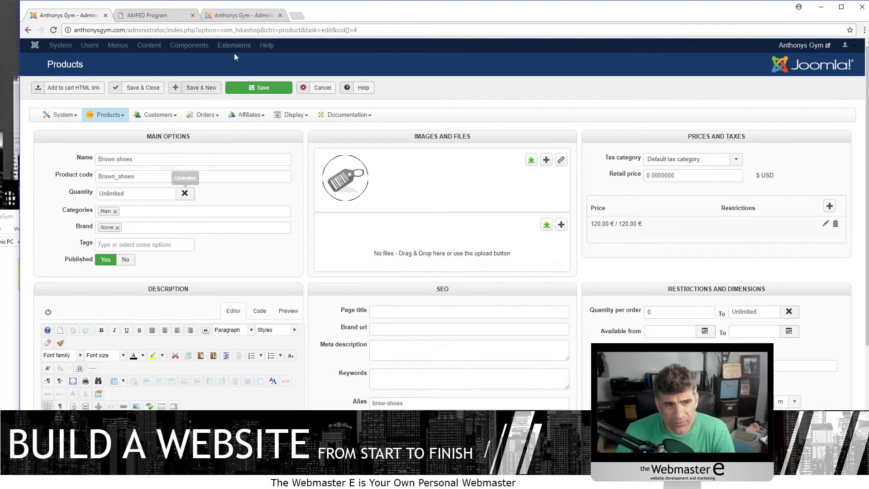
pyautogui.click(115, 212)
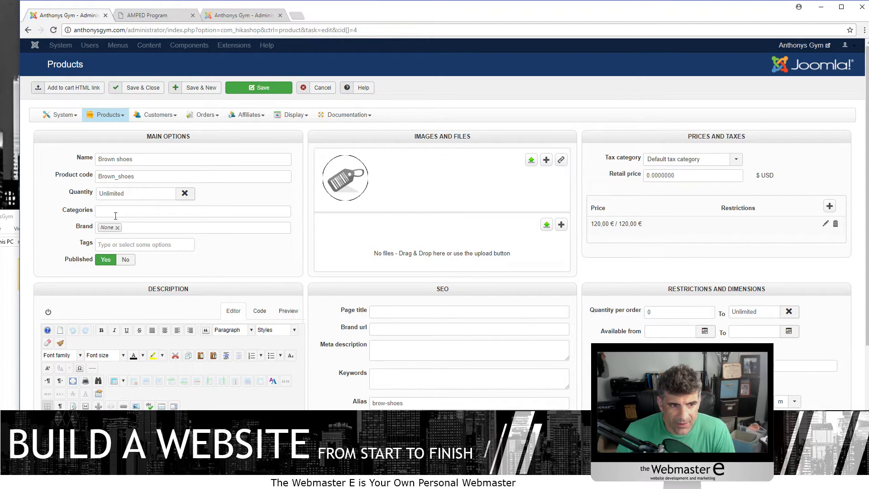
pyautogui.click(107, 216)
pyautogui.click(99, 231)
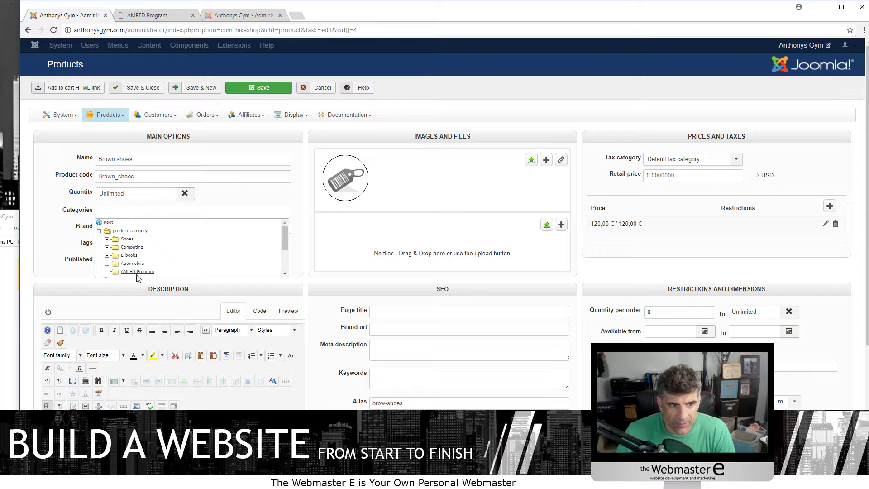
pyautogui.scroll(-1, 132, 231)
pyautogui.click(132, 227)
pyautogui.scroll(1, 261, 209)
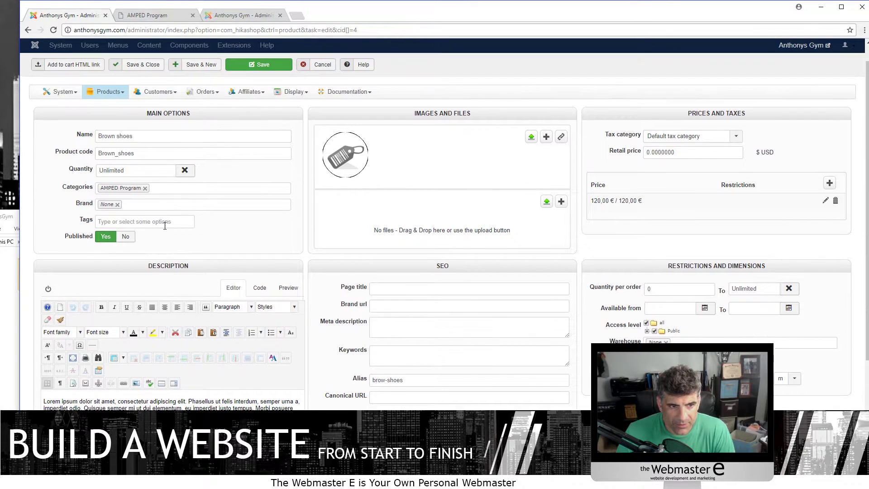
pyautogui.click(262, 87)
pyautogui.click(149, 15)
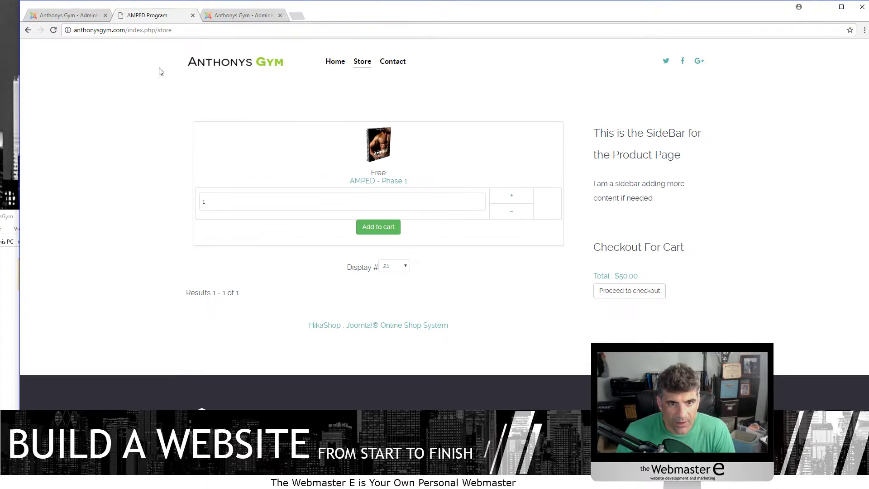
# - Reload the AMPED store listing, open the Brown shoes product page, then return to the admin
pyautogui.click(53, 30)
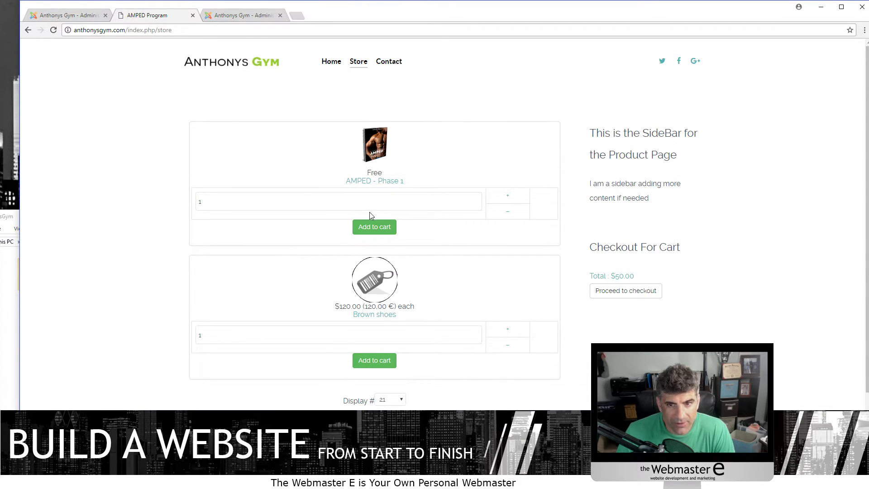
pyautogui.scroll(-2, 183, 209)
pyautogui.scroll(2, 231, 281)
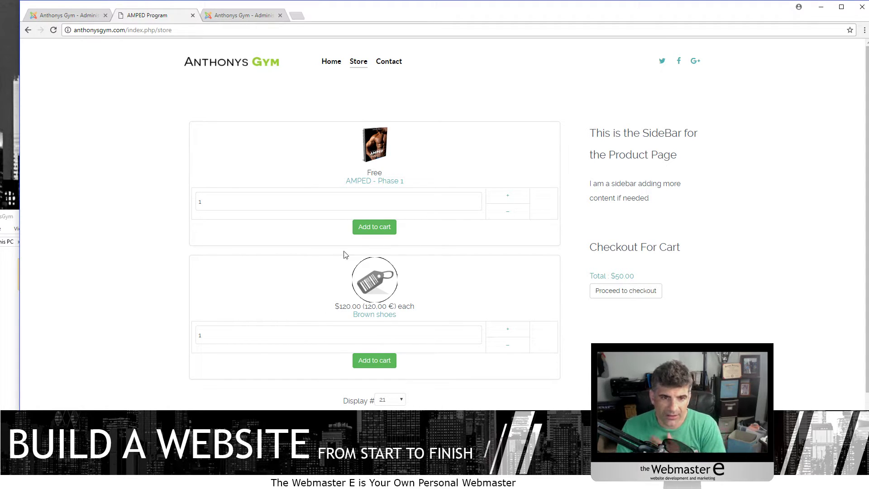
pyautogui.click(295, 197)
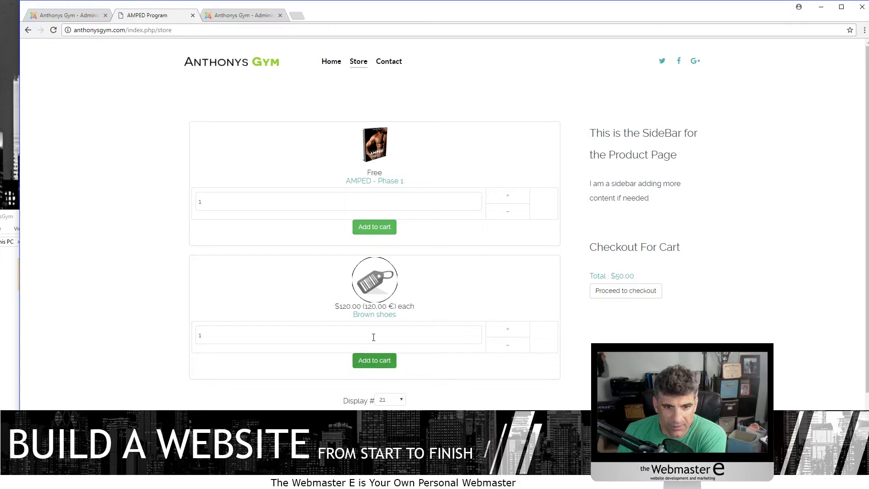
pyautogui.click(370, 290)
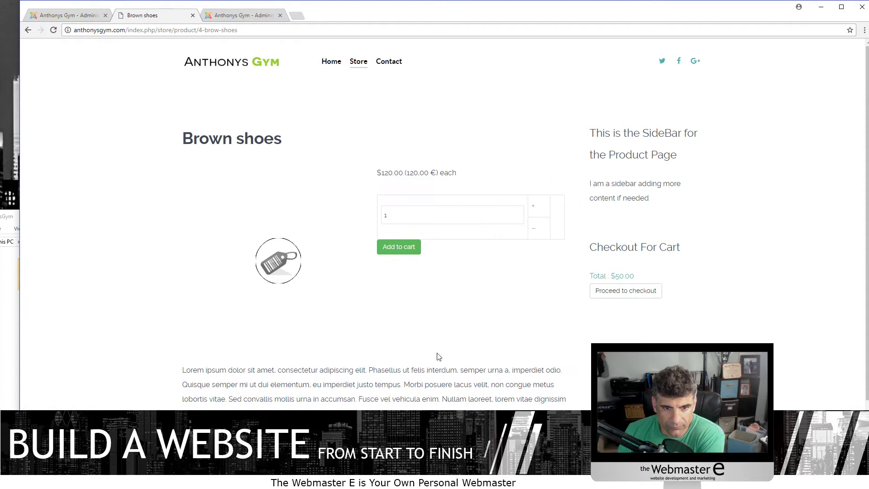
pyautogui.scroll(-2, 295, 332)
pyautogui.scroll(2, 326, 308)
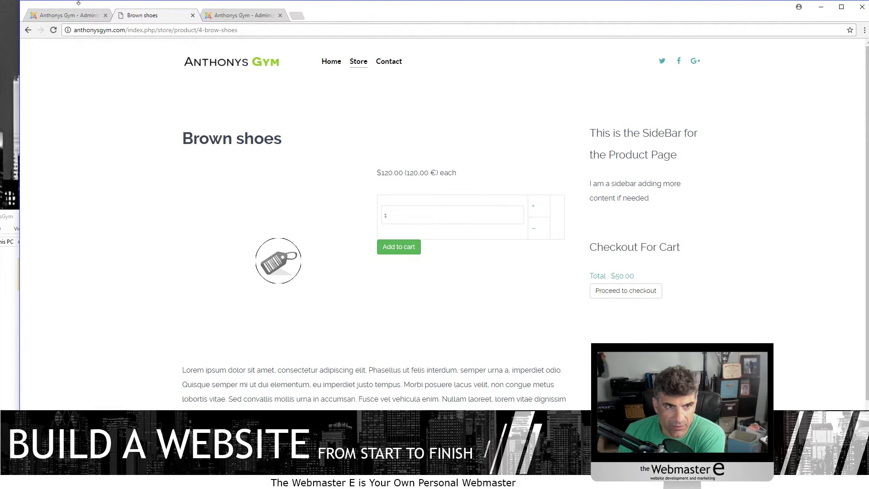
pyautogui.click(240, 15)
# - Open the HikaShop configuration and browse the Main tab's global settings
pyautogui.click(66, 16)
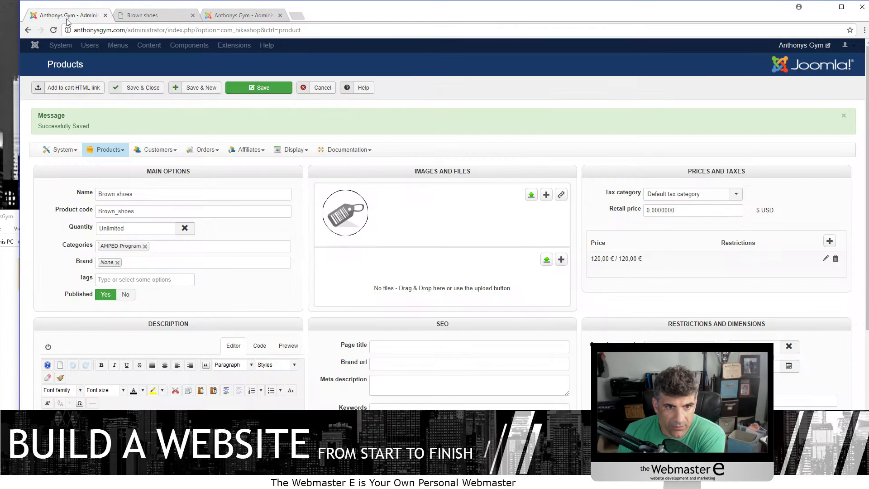
pyautogui.scroll(-3, 331, 201)
pyautogui.scroll(3, 331, 201)
pyautogui.click(62, 149)
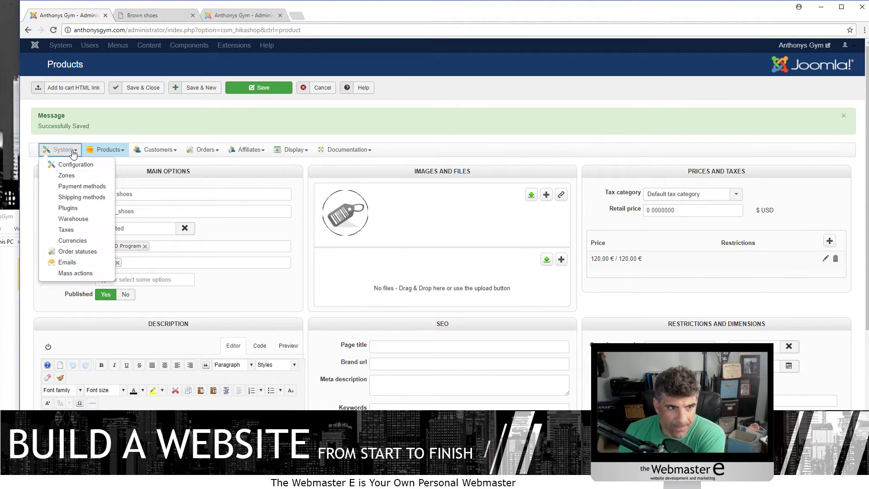
pyautogui.click(76, 165)
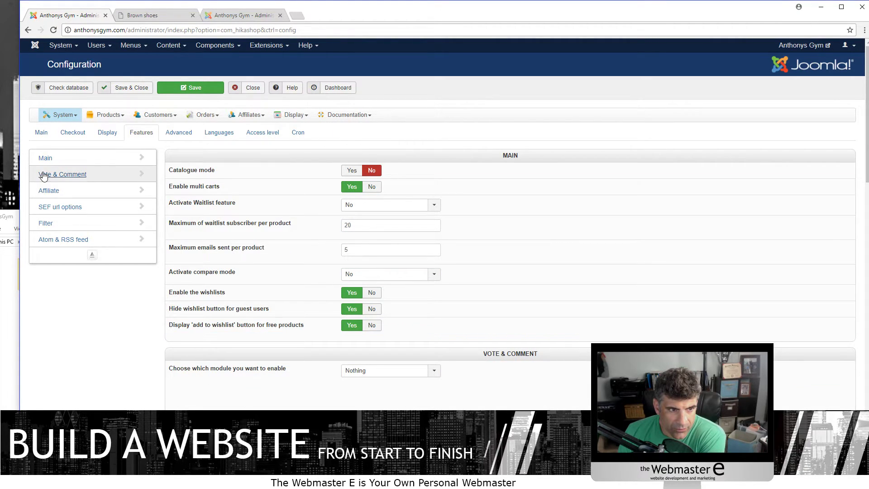
pyautogui.click(41, 133)
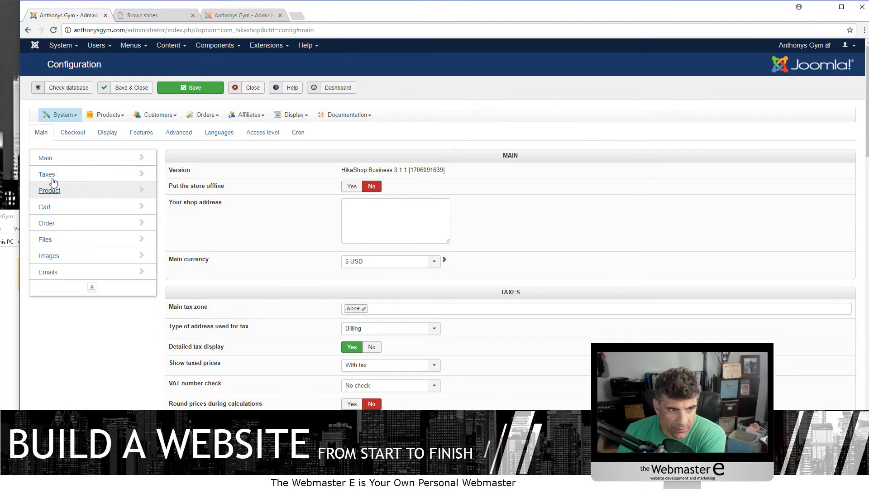
pyautogui.click(52, 155)
pyautogui.scroll(-10, 282, 321)
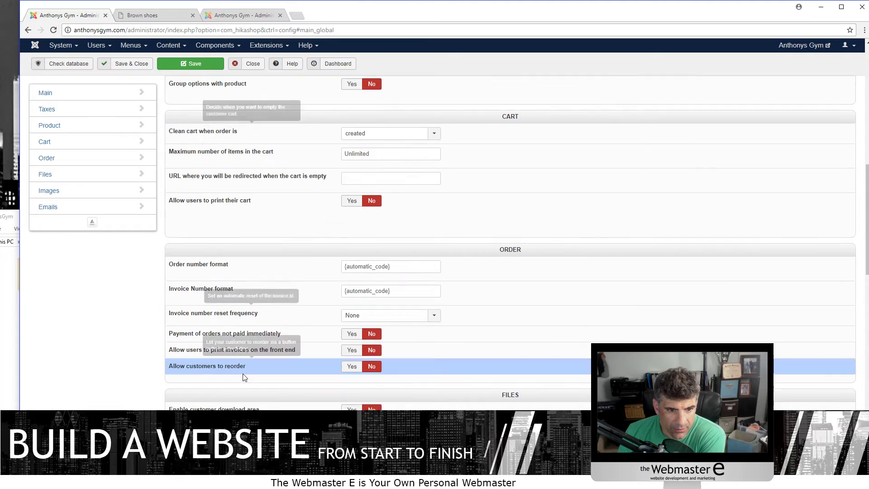
pyautogui.scroll(-10, 51, 402)
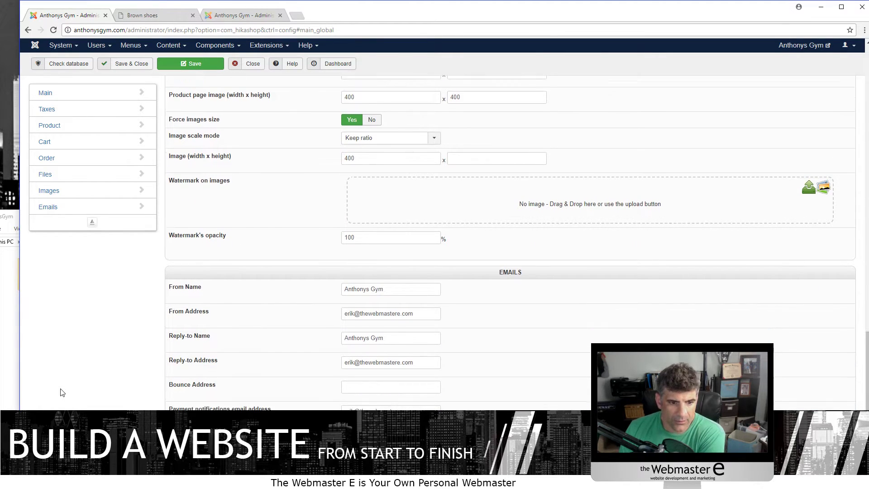
# - Search the configuration page for 'br' to find brand settings
pyautogui.hotkey('ctrl', 'f')
pyautogui.write('brand')
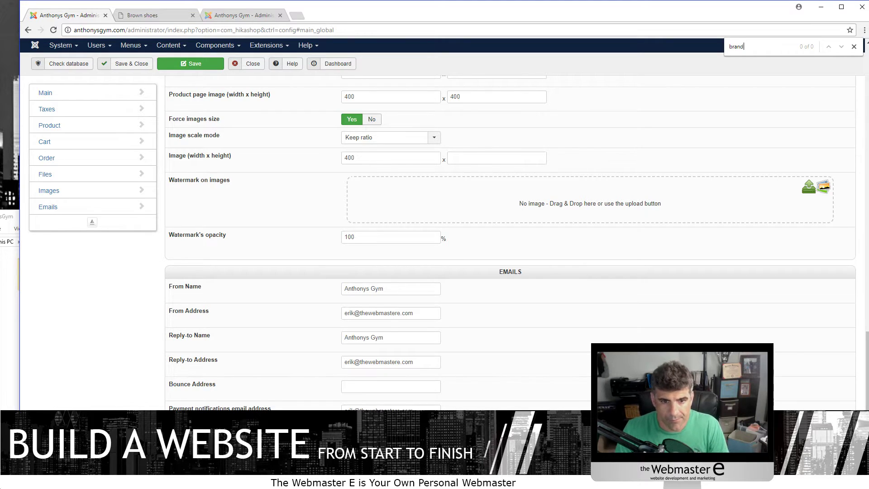
pyautogui.scroll(-3, 104, 289)
pyautogui.scroll(10, 104, 289)
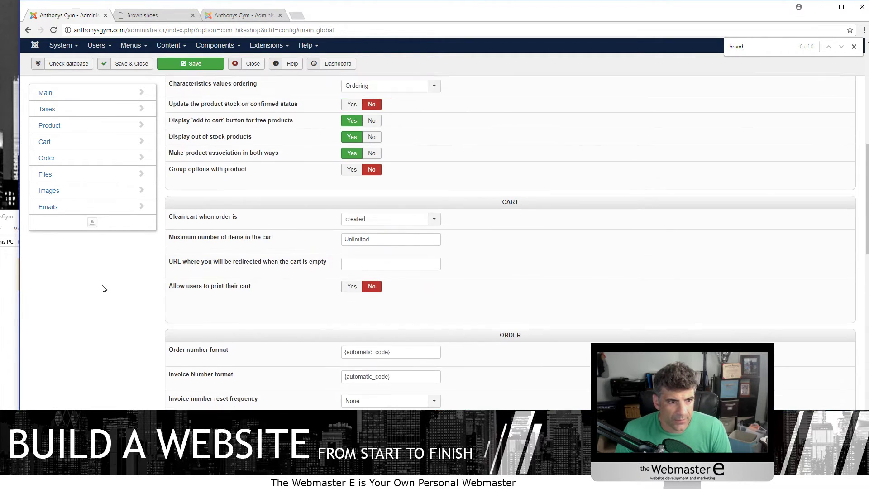
pyautogui.scroll(10, 102, 285)
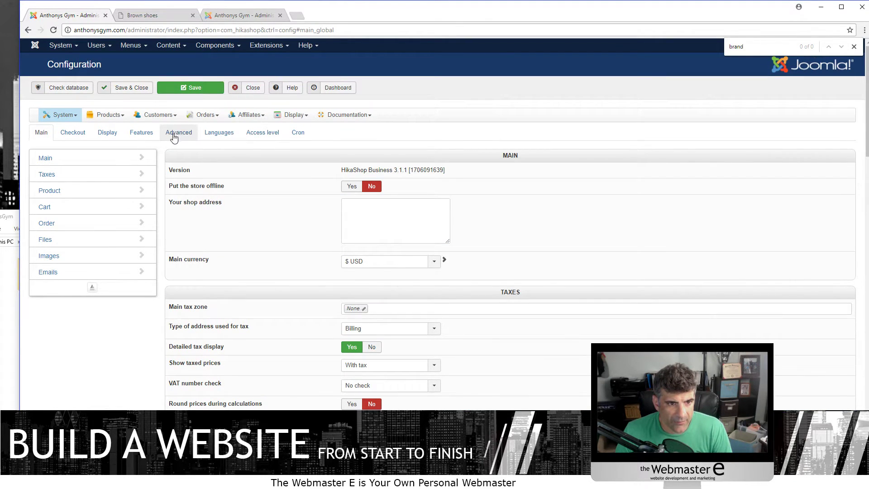
# - Review the Advanced tab's Advanced settings section, then view the Brown shoes storefront page
pyautogui.click(177, 132)
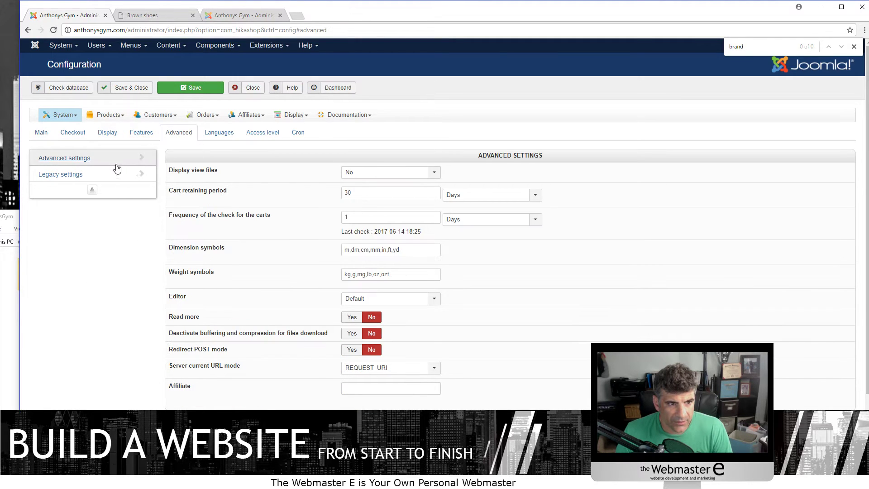
pyautogui.click(79, 159)
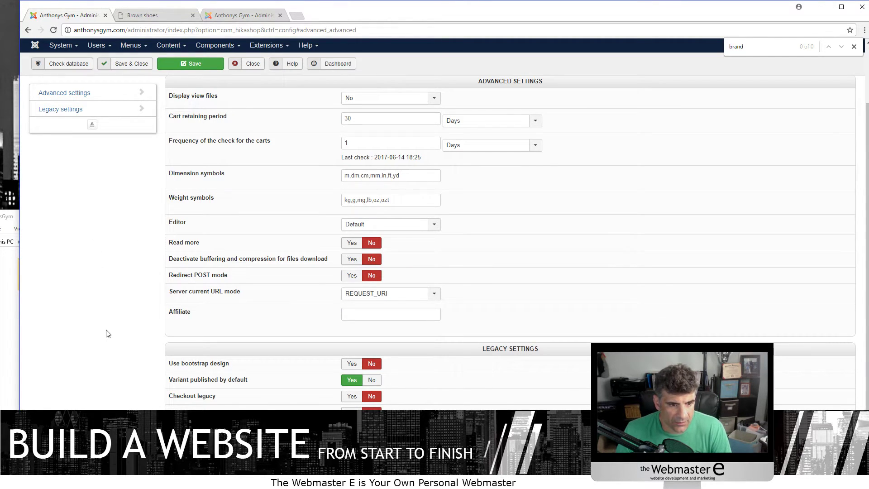
pyautogui.hotkey('ctrl', 'f')
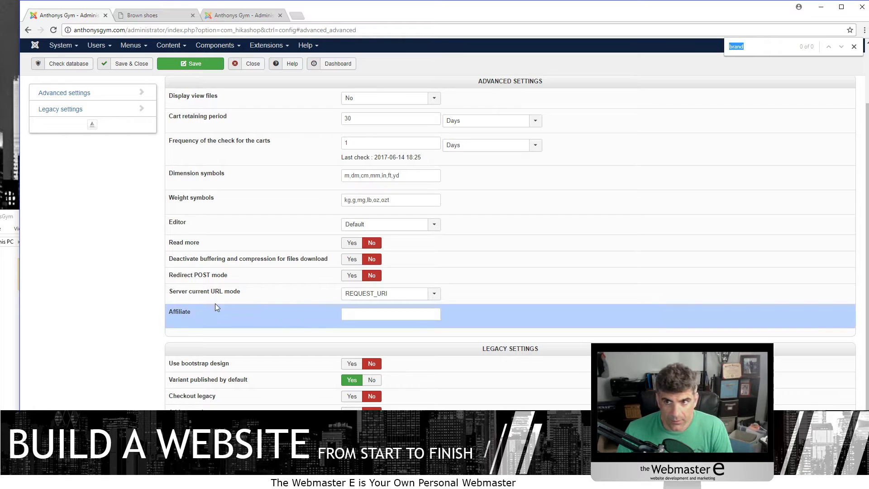
pyautogui.moveTo(205, 301)
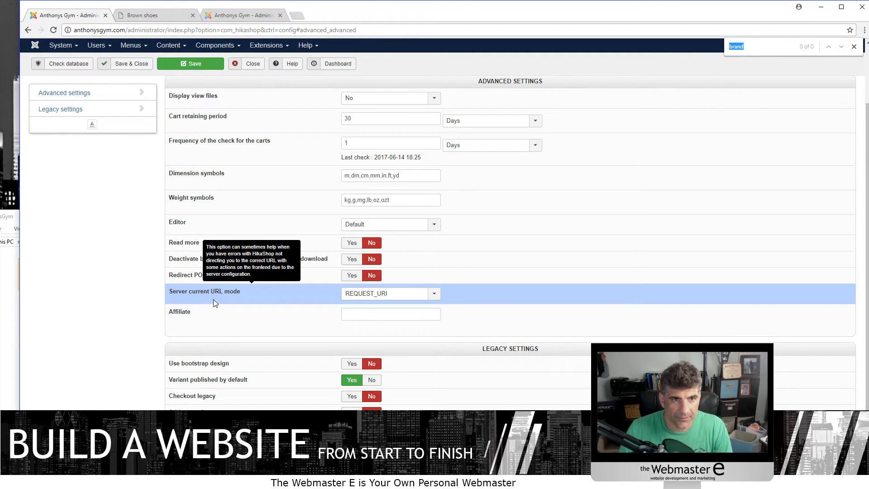
pyautogui.click(149, 15)
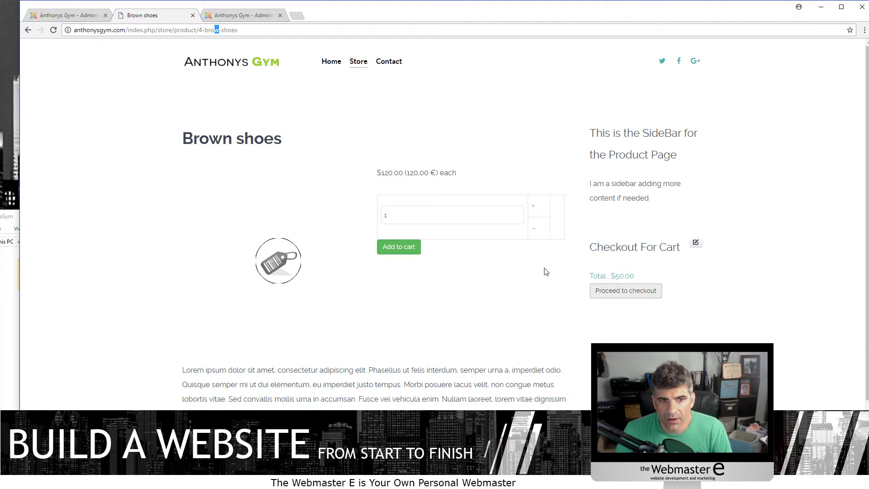
# - Return to the store configuration and review the Main and Display settings, including general display options
pyautogui.click(328, 67)
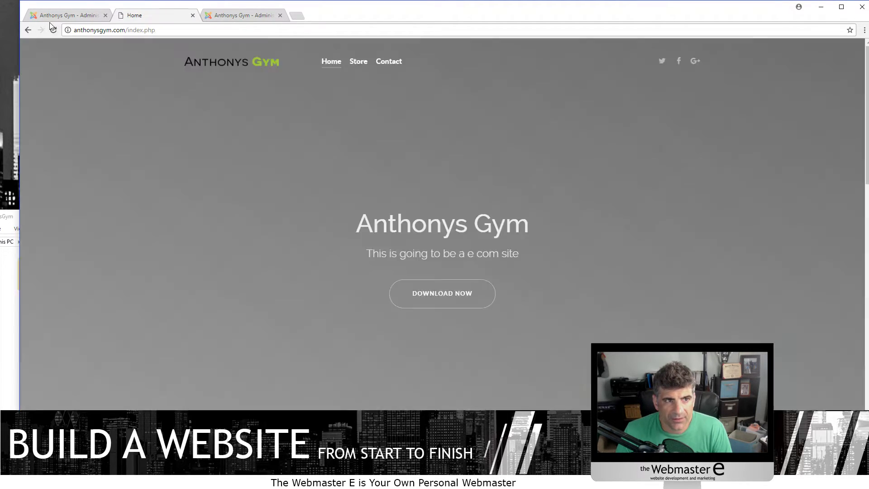
pyautogui.click(67, 15)
pyautogui.scroll(2, 165, 313)
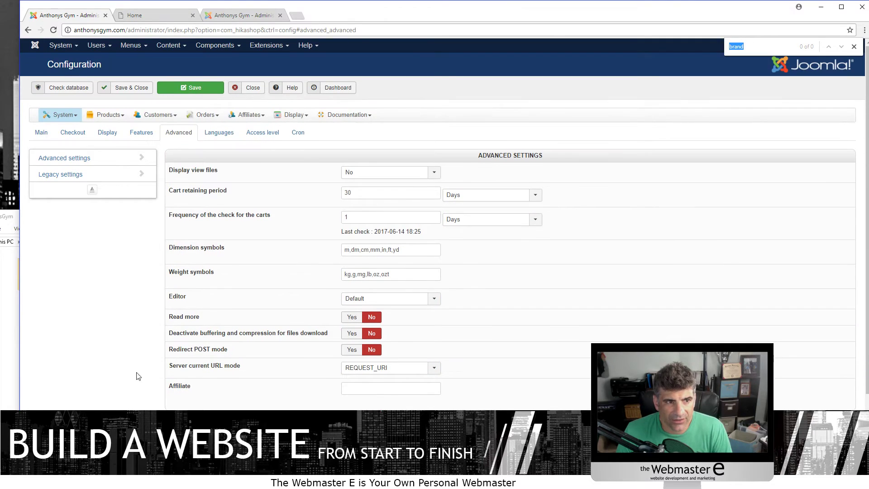
pyautogui.click(41, 134)
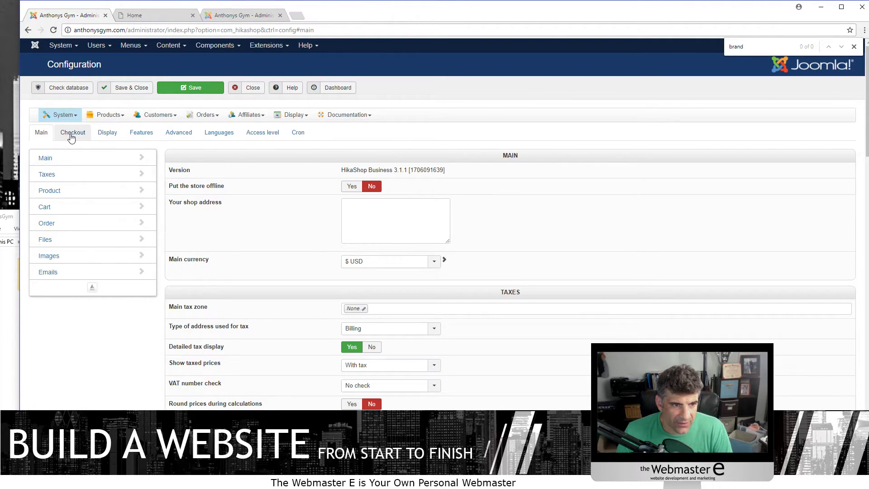
pyautogui.click(107, 134)
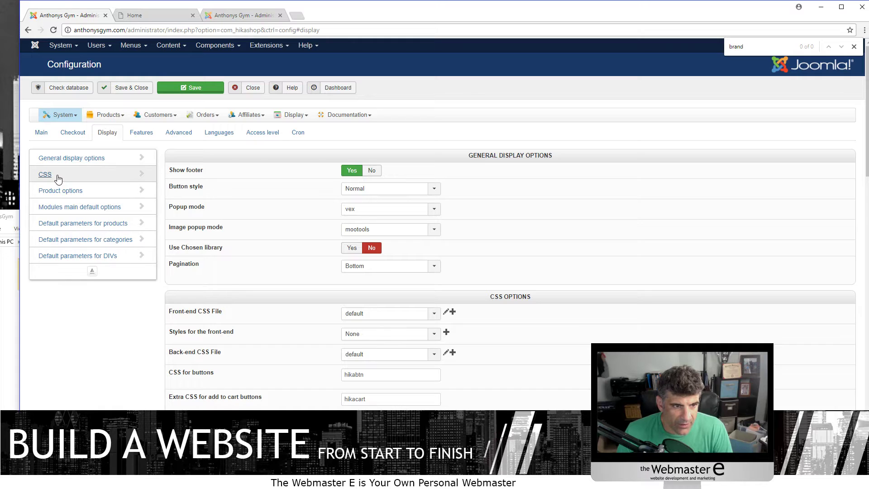
pyautogui.click(73, 159)
pyautogui.scroll(3, 341, 209)
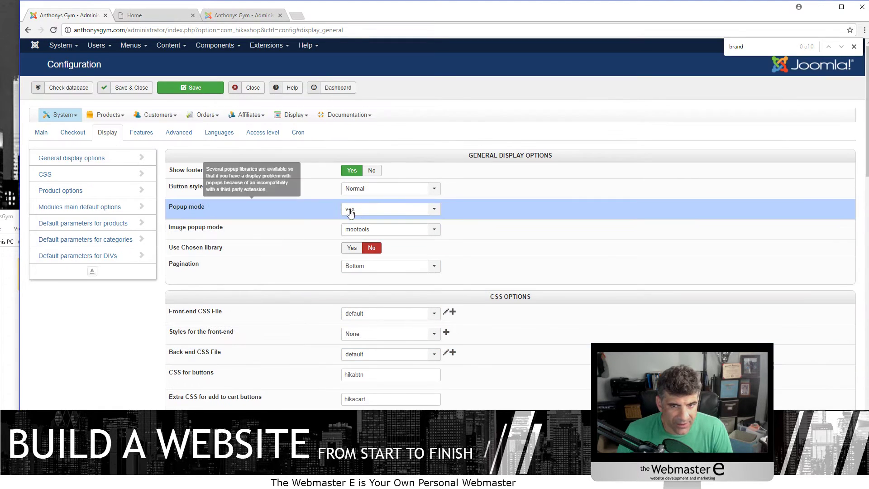
pyautogui.scroll(-3, 574, 257)
pyautogui.scroll(-12, 574, 257)
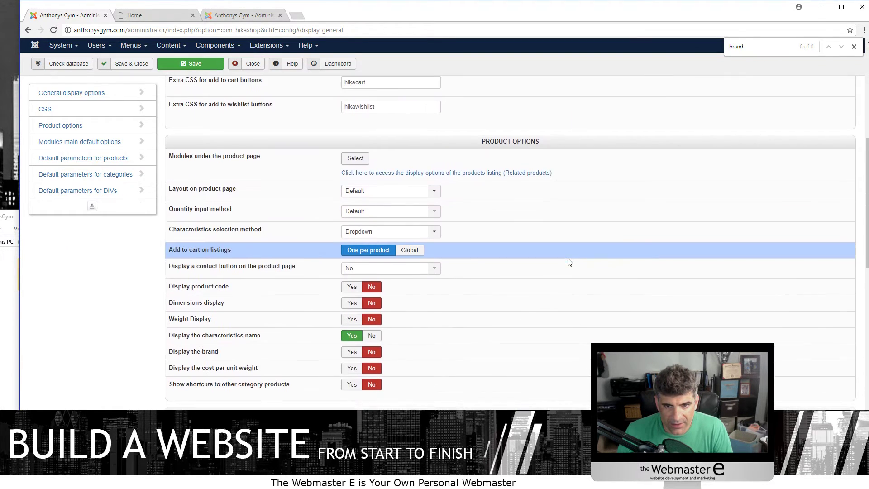
pyautogui.scroll(-7, 546, 268)
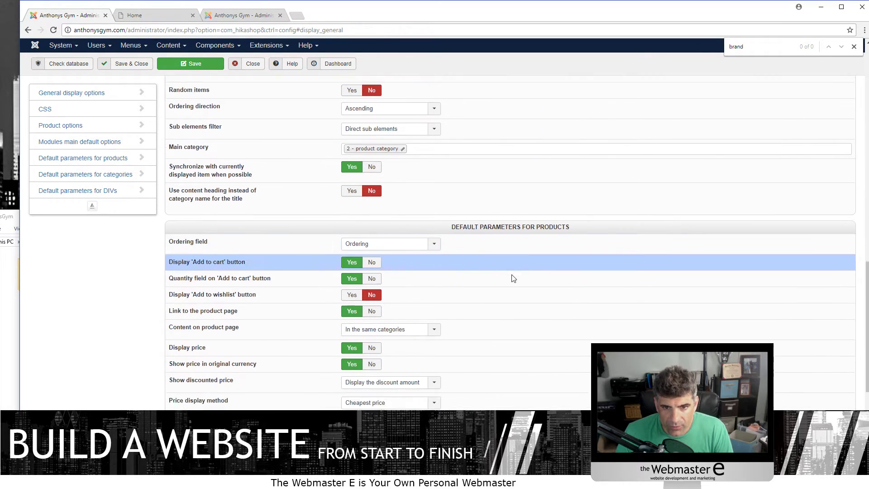
pyautogui.scroll(20, 474, 361)
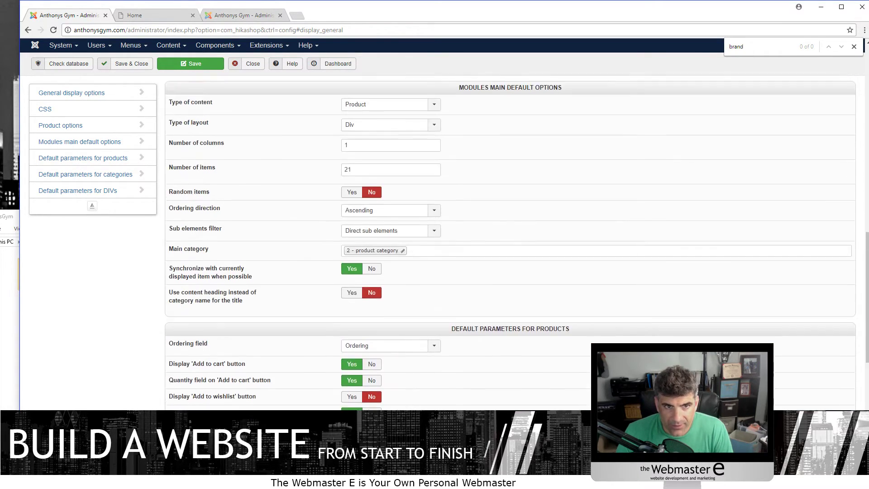
# - Look over the Features and Advanced tabs, then bring up the Products > Categories list
pyautogui.click(141, 132)
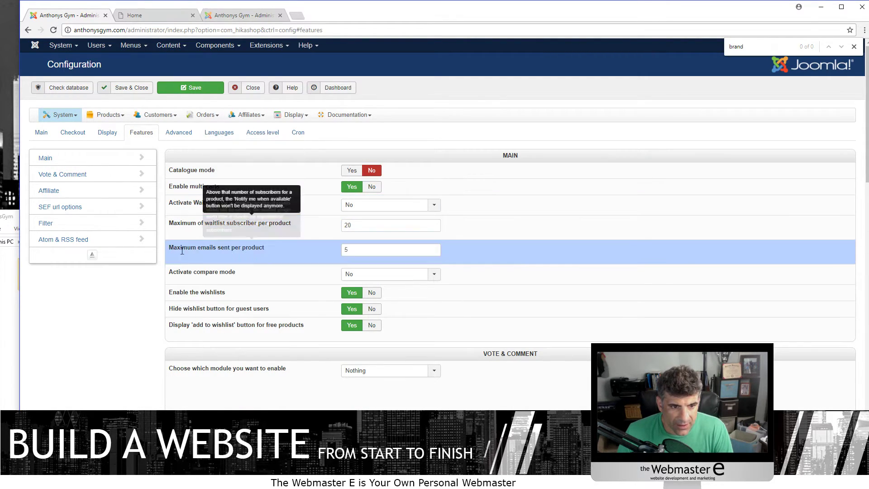
pyautogui.click(176, 132)
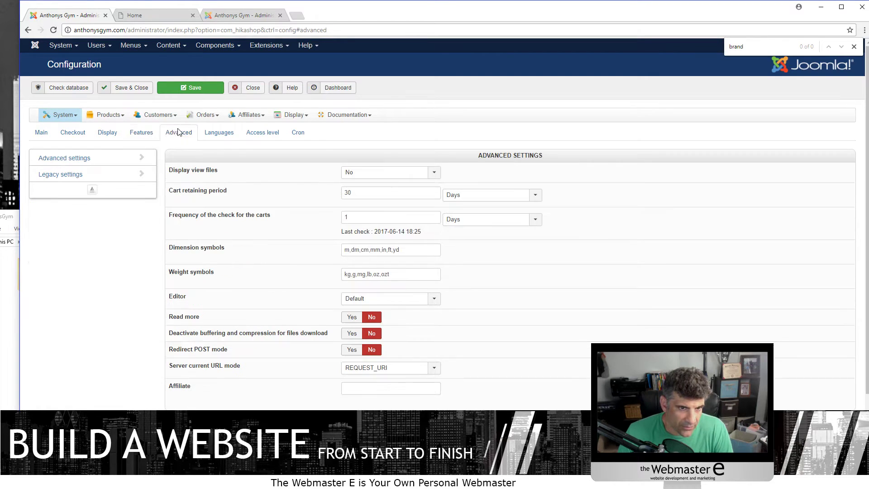
pyautogui.scroll(-3, 243, 181)
pyautogui.scroll(3, 204, 204)
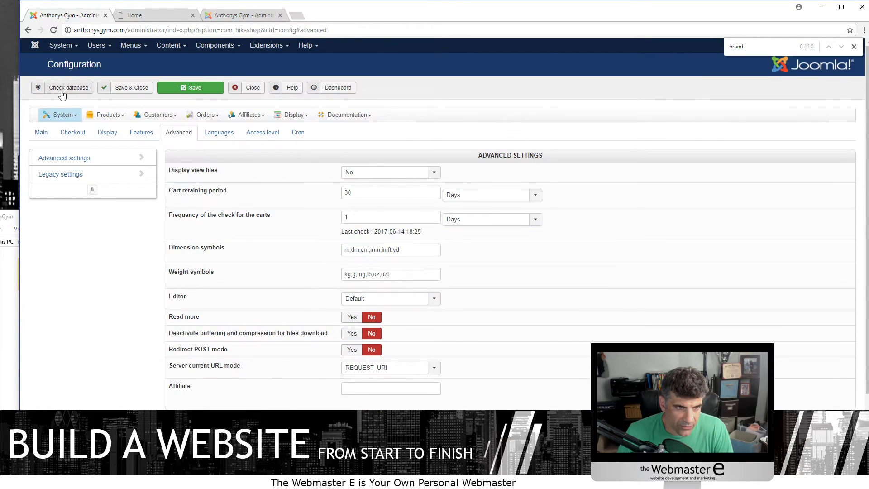
pyautogui.click(104, 116)
pyautogui.click(111, 150)
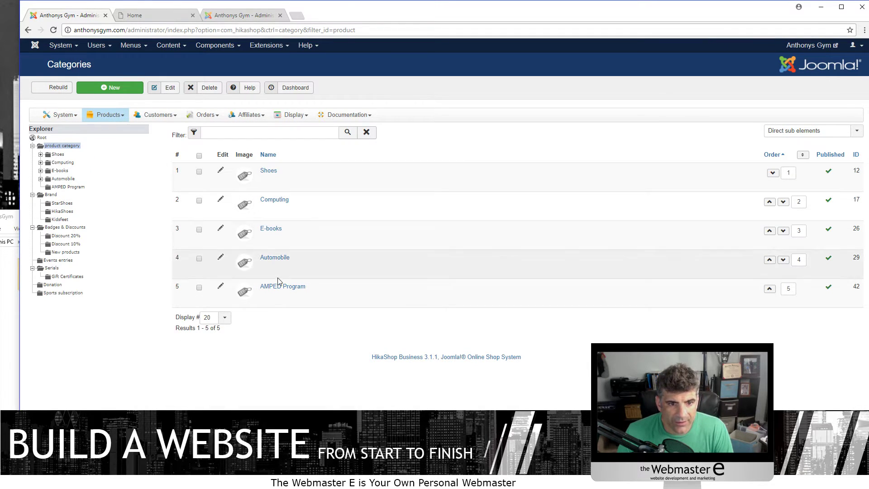
# - Inspect the empty AMPED Program category, then reopen Configuration's Advanced tab showing the 30-day cart retaining period
pyautogui.click(276, 287)
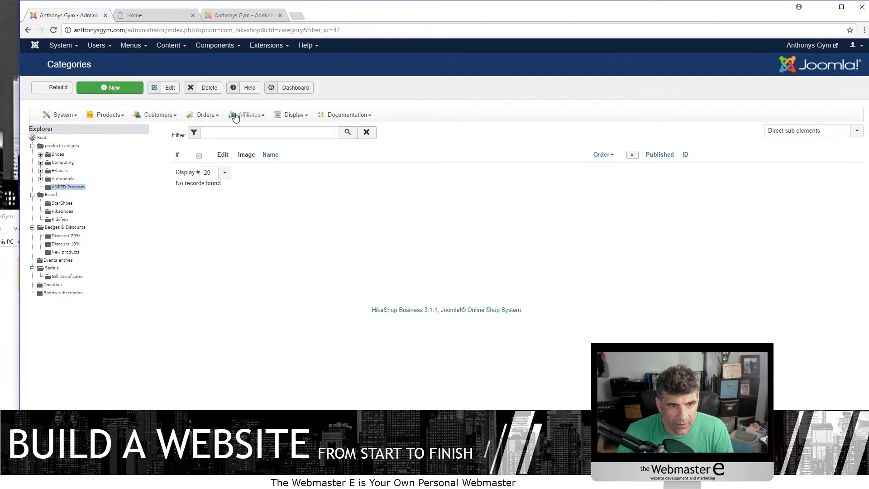
pyautogui.click(293, 116)
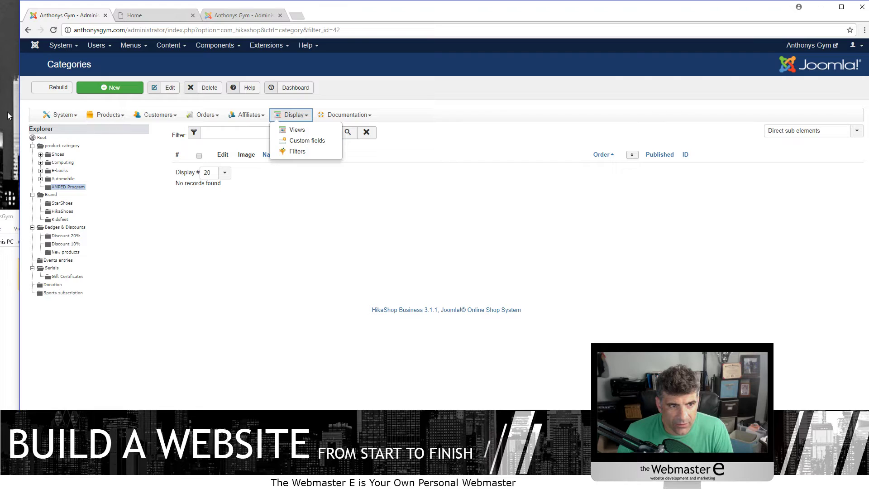
pyautogui.click(58, 114)
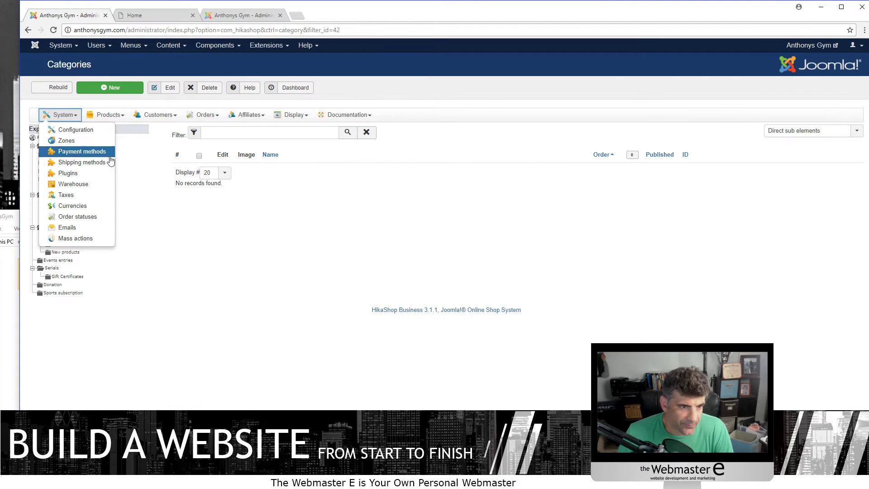
pyautogui.click(93, 129)
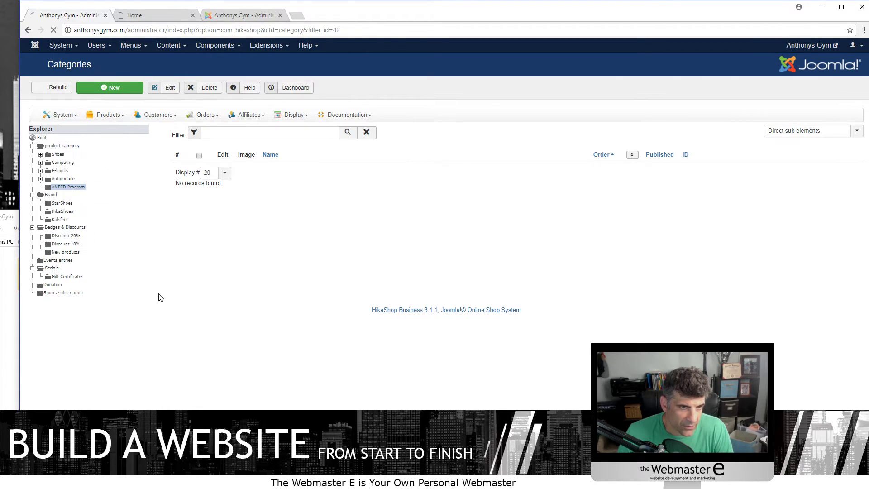
pyautogui.click(179, 132)
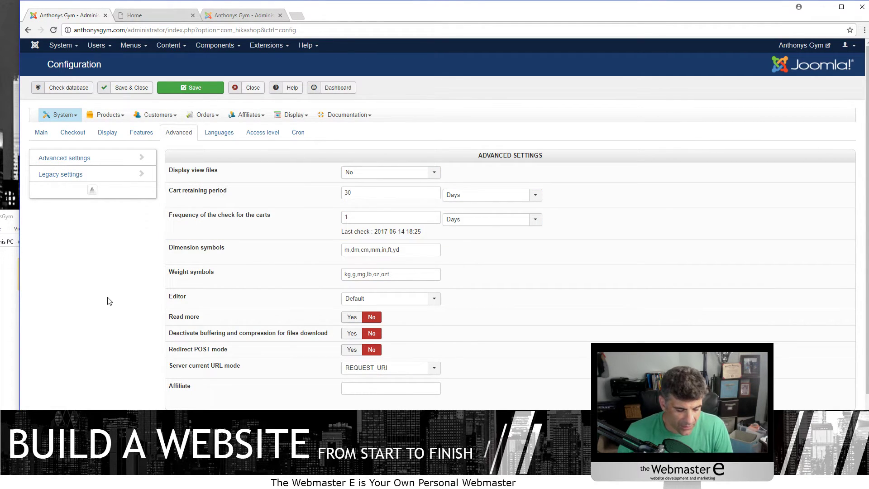
# - Search and scroll the Advanced settings section, then switch to the Display tab's general display and CSS options
pyautogui.hotkey('ctrl', 'f')
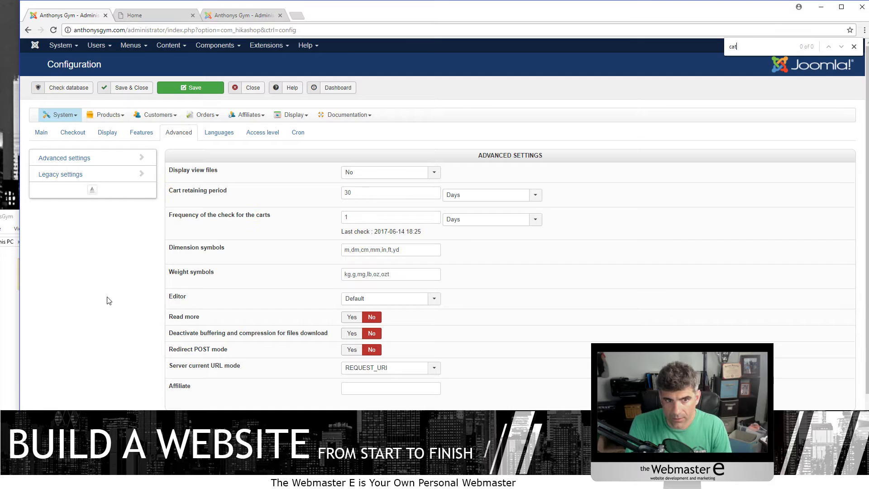
pyautogui.scroll(-2, 47, 140)
pyautogui.scroll(2, 82, 190)
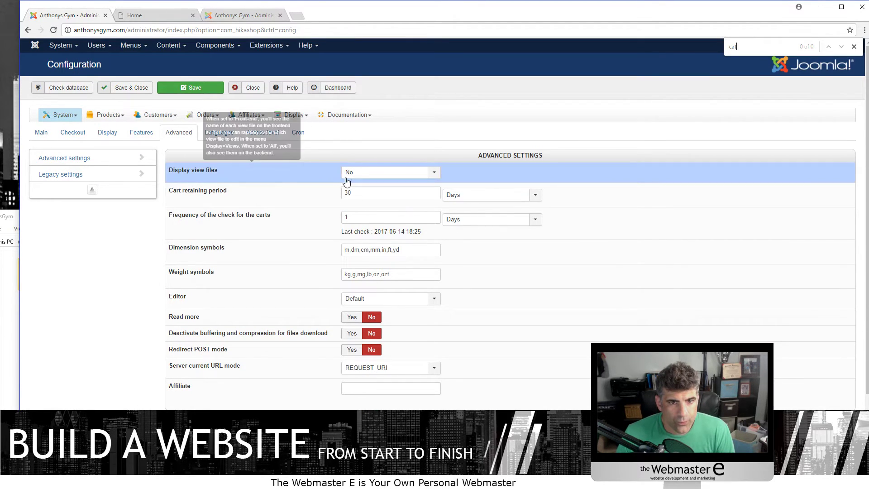
pyautogui.scroll(-3, 303, 202)
pyautogui.scroll(3, 112, 168)
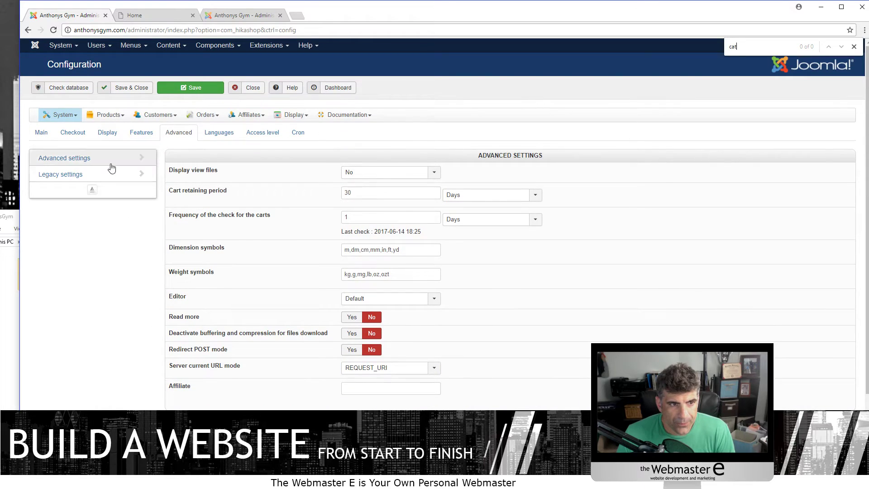
pyautogui.click(73, 160)
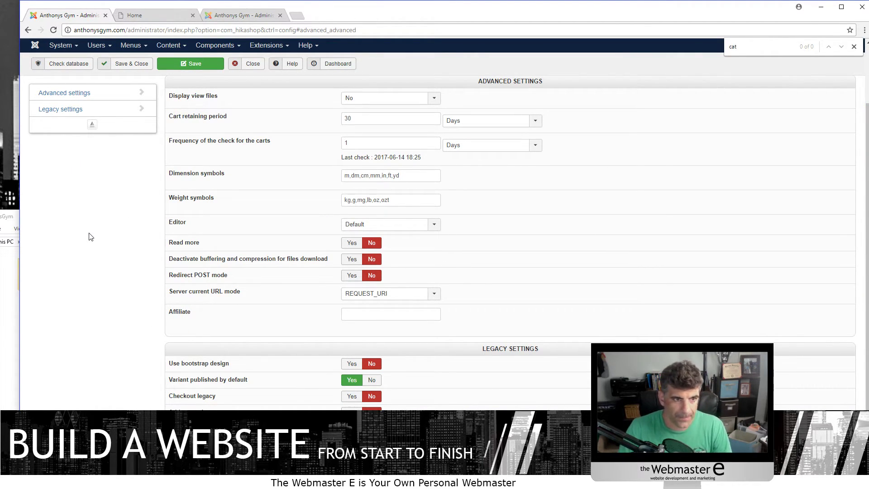
pyautogui.scroll(2, 89, 237)
pyautogui.click(105, 115)
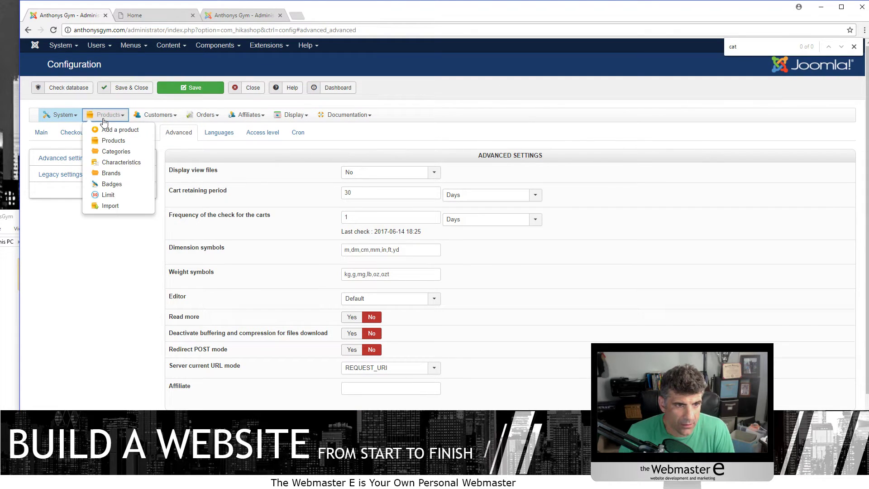
pyautogui.click(107, 132)
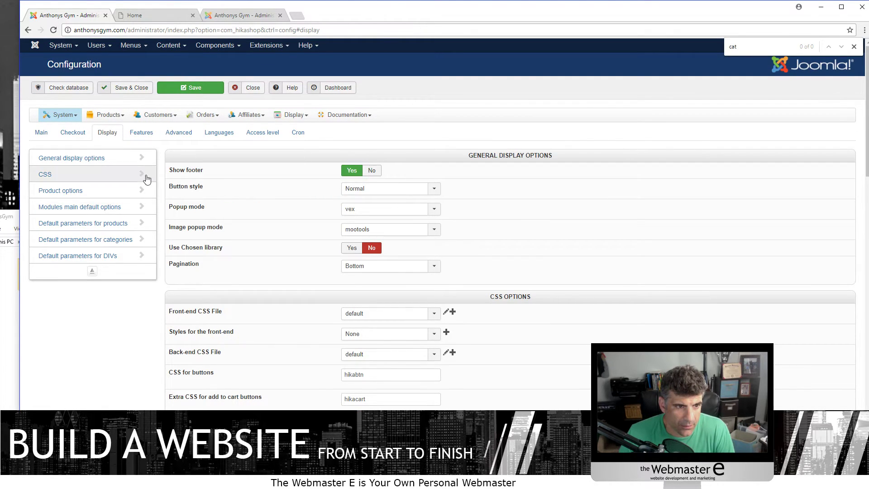
pyautogui.scroll(-5, 229, 200)
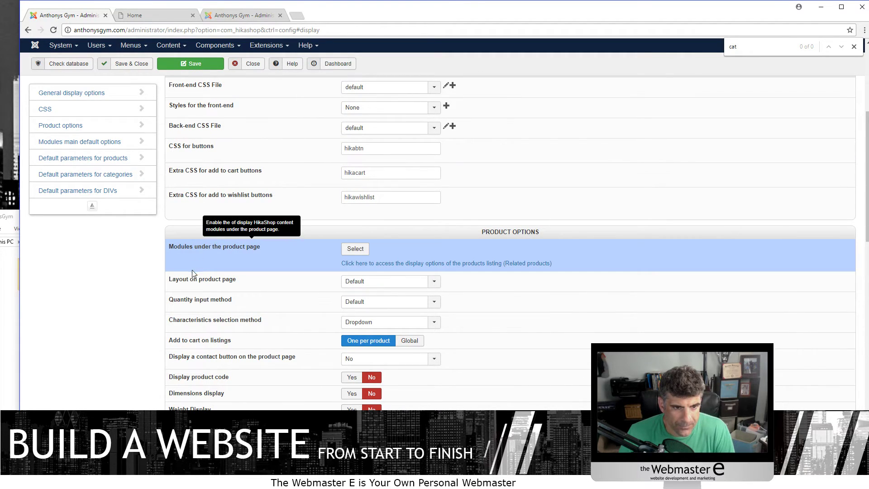
pyautogui.scroll(-1, 226, 269)
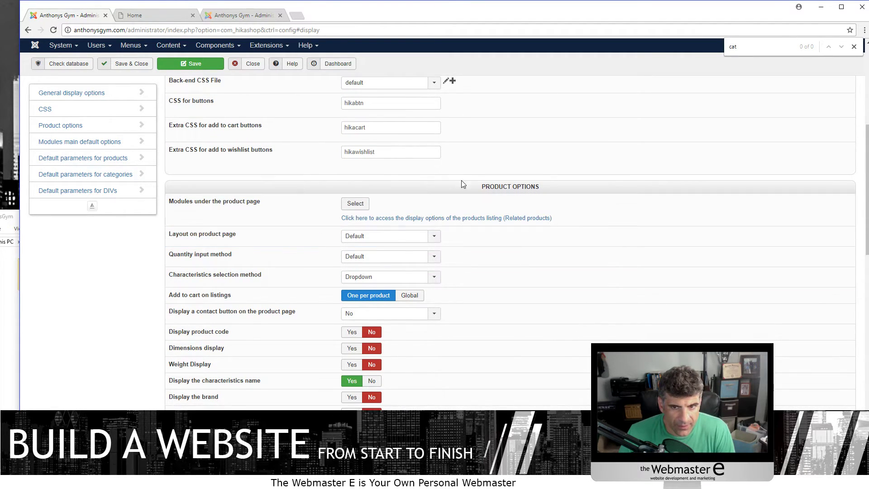
pyautogui.scroll(-2, 457, 192)
pyautogui.scroll(-7, 446, 186)
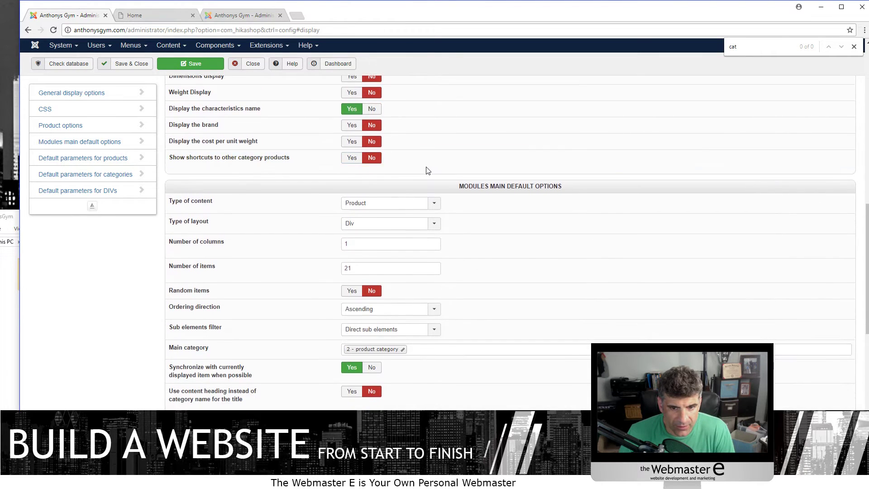
pyautogui.scroll(-6, 557, 279)
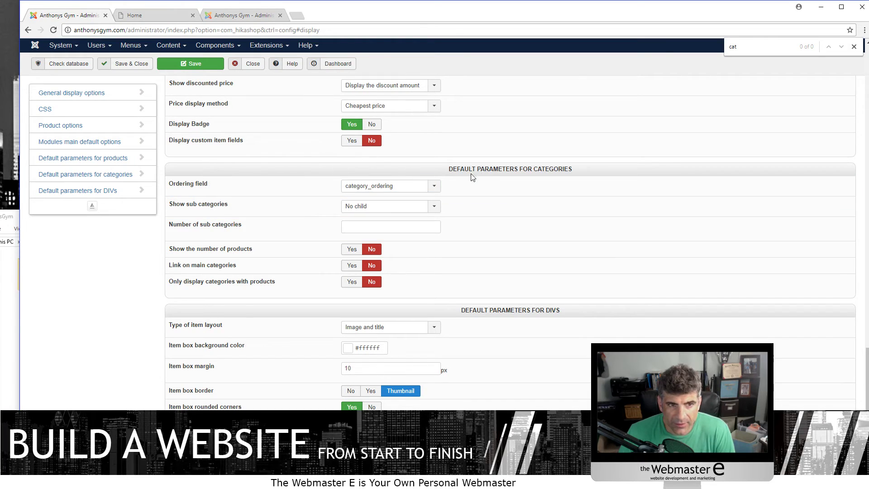
pyautogui.scroll(20, 156, 305)
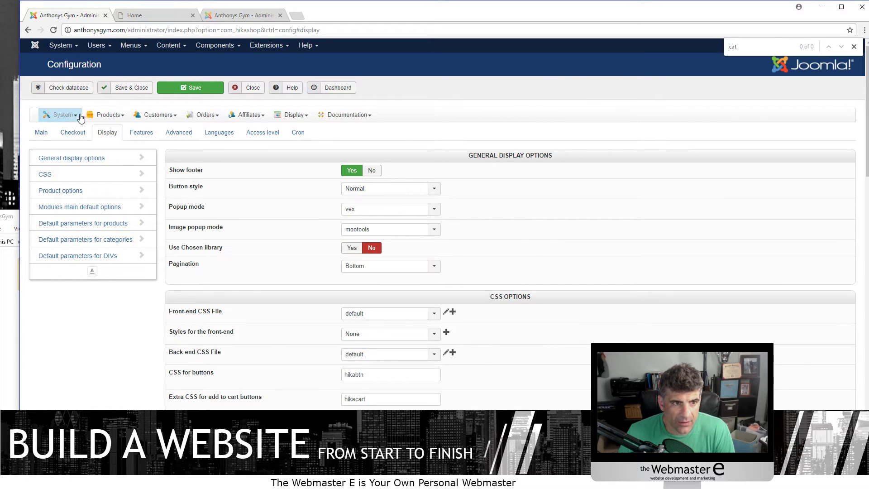
pyautogui.click(228, 45)
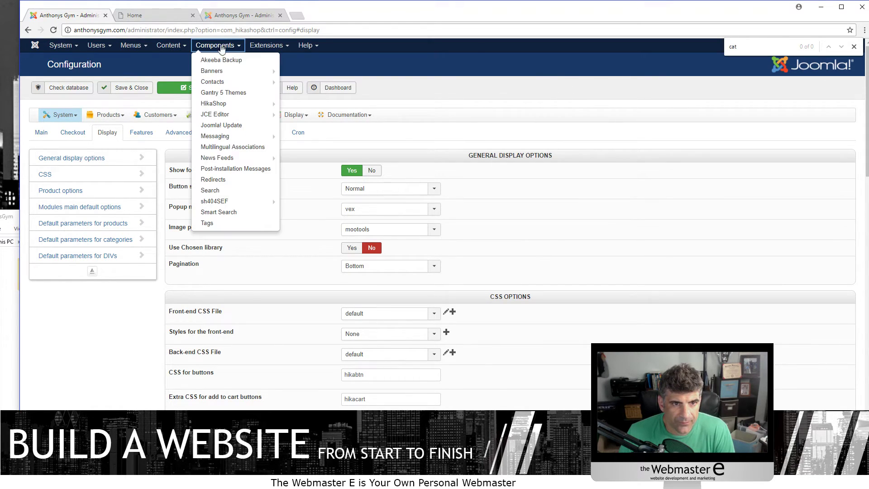
pyautogui.click(235, 104)
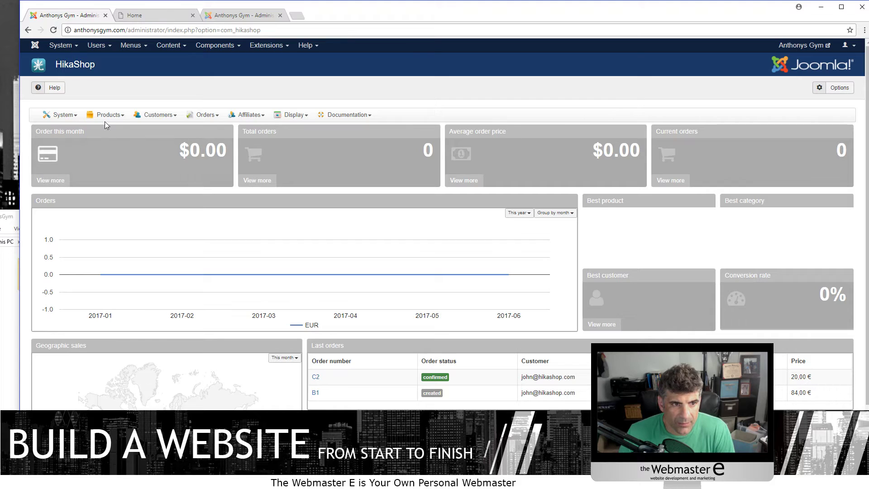
pyautogui.click(103, 121)
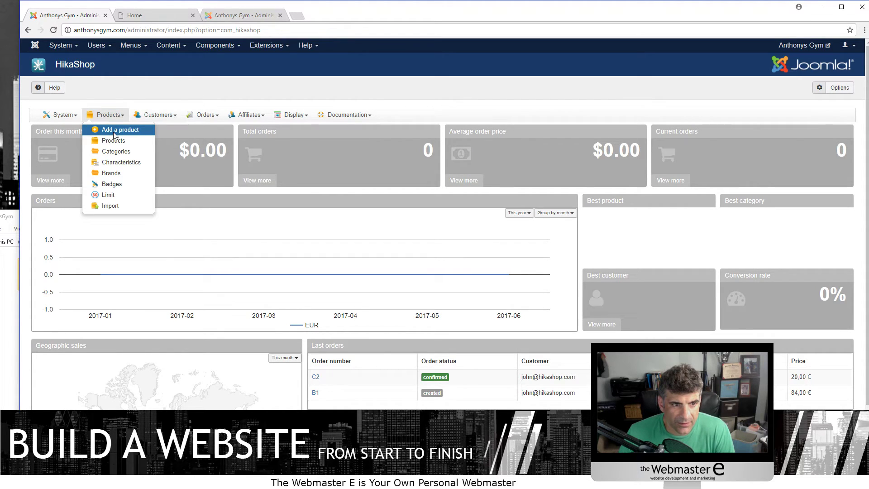
pyautogui.click(113, 152)
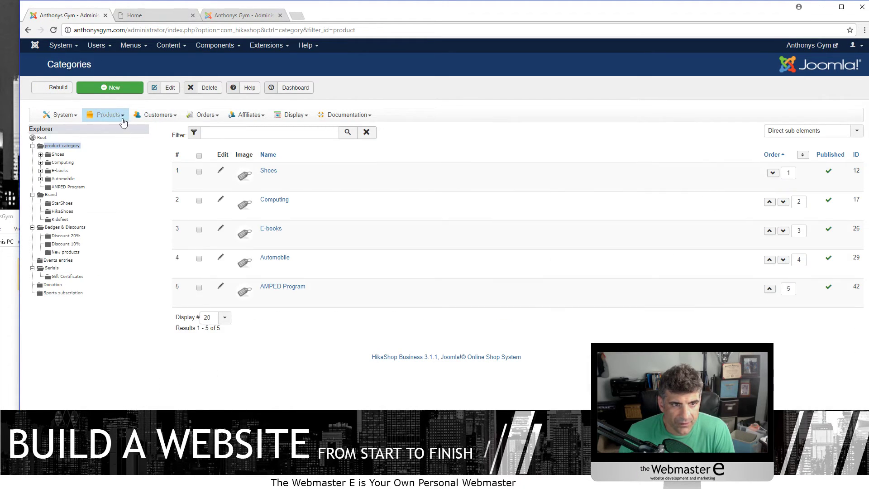
pyautogui.moveTo(62, 123)
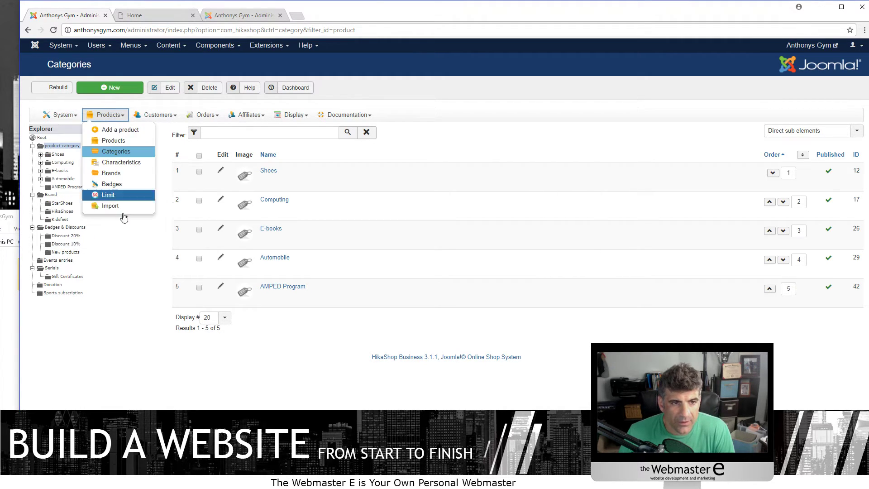
pyautogui.click(62, 132)
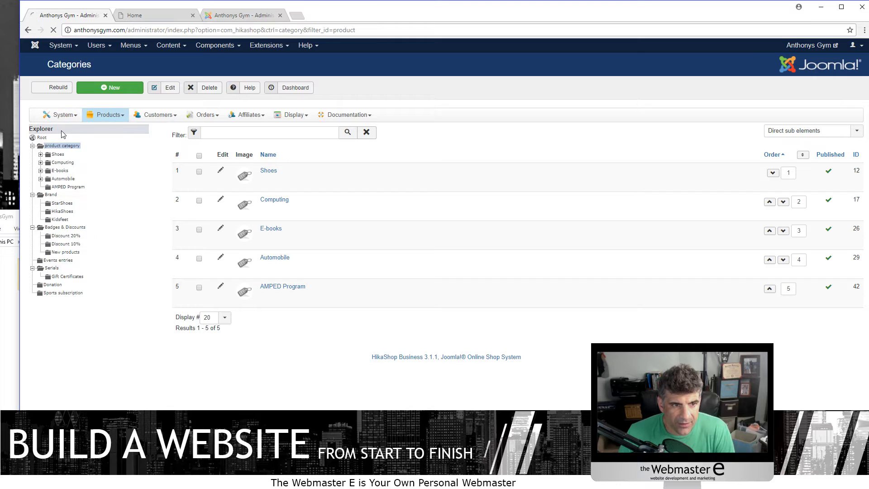
pyautogui.click(108, 134)
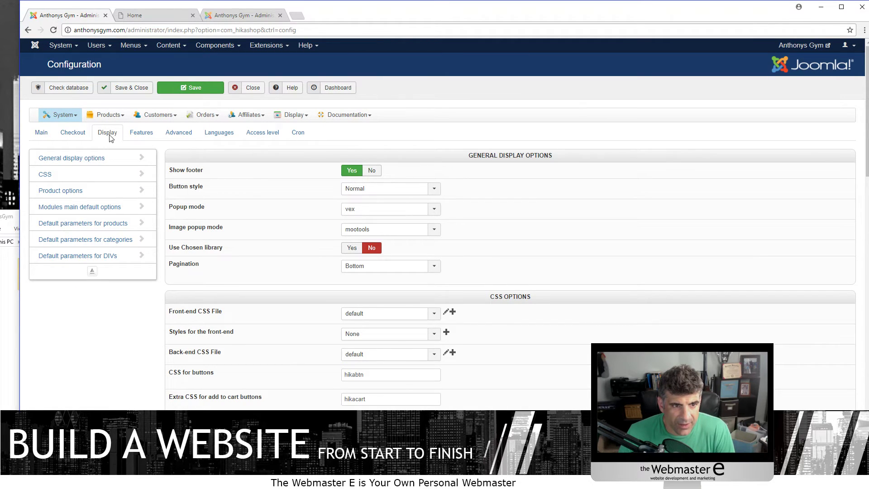
pyautogui.scroll(-2, 398, 311)
pyautogui.scroll(-6, 415, 270)
pyautogui.scroll(-3, 495, 280)
pyautogui.scroll(-12, 495, 280)
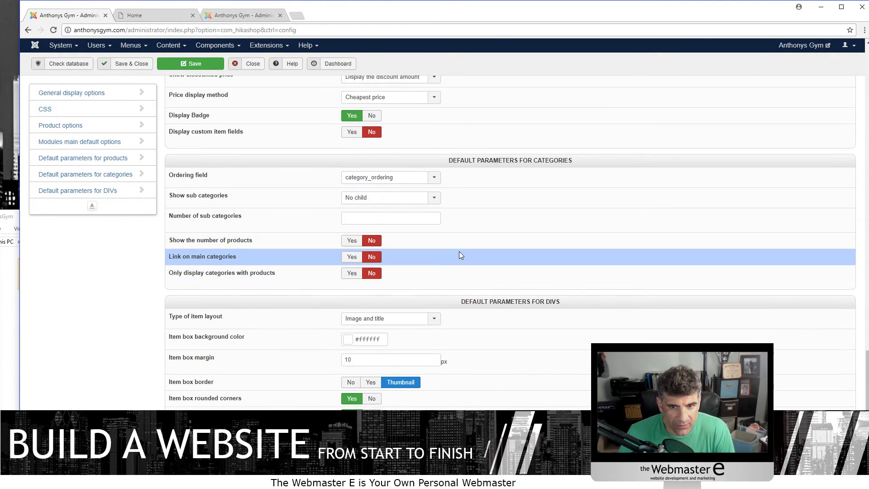
pyautogui.scroll(2, 511, 251)
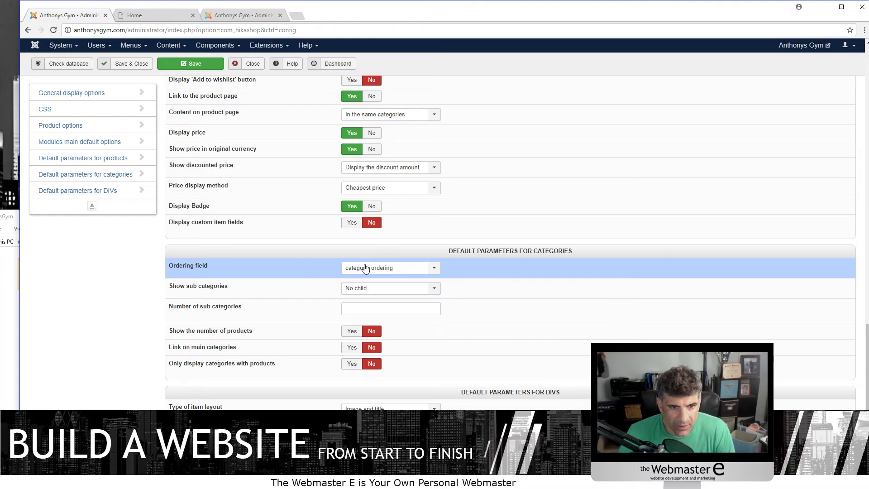
pyautogui.click(384, 270)
pyautogui.click(278, 295)
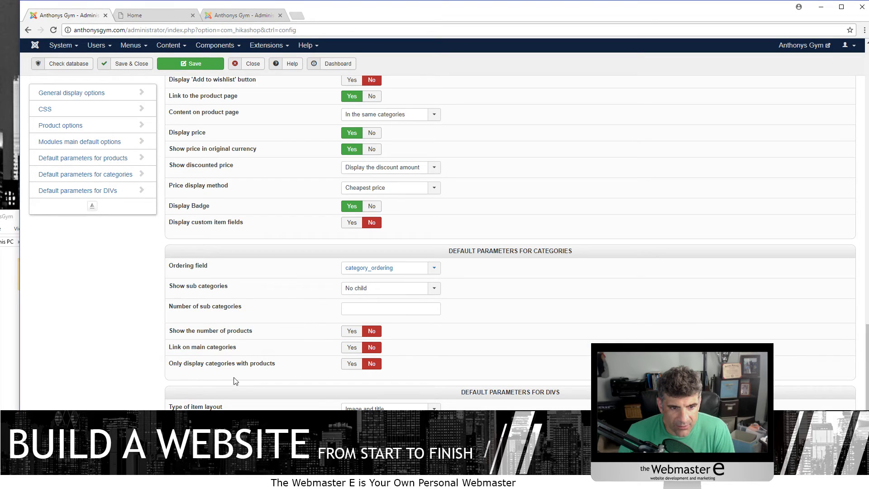
pyautogui.click(362, 275)
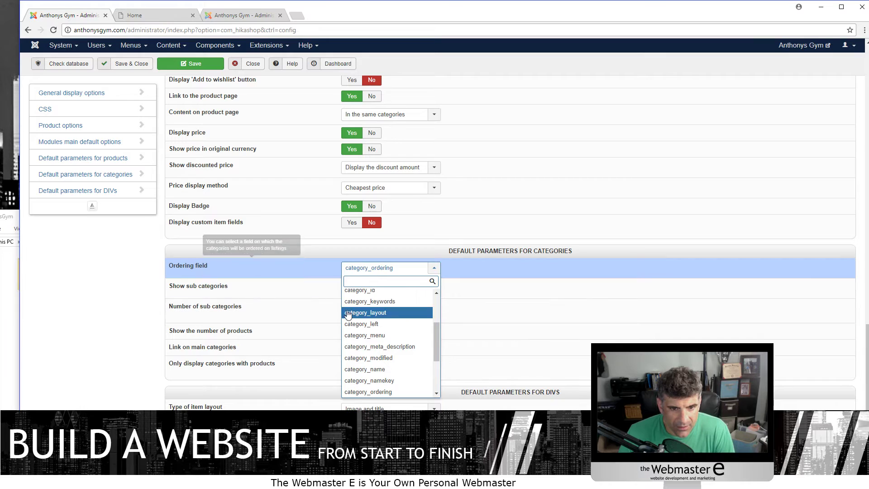
pyautogui.click(146, 311)
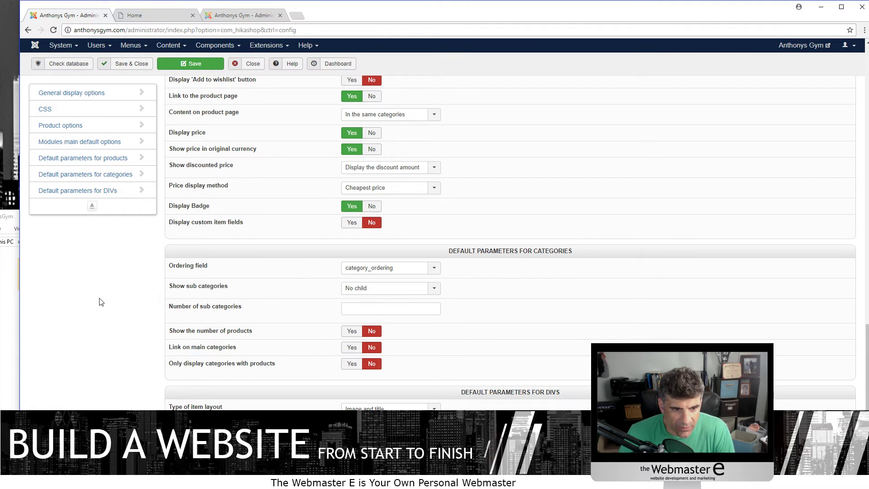
pyautogui.scroll(-1, 101, 302)
pyautogui.scroll(-1, 149, 298)
pyautogui.scroll(6, 150, 292)
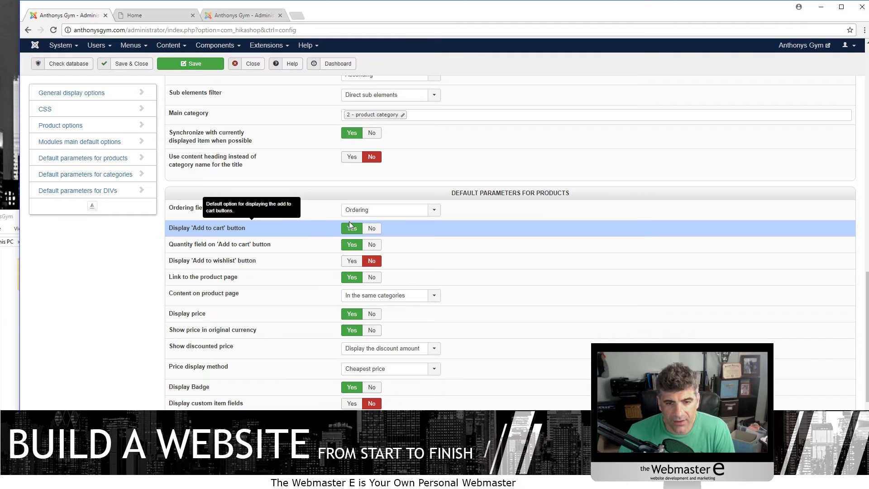
pyautogui.scroll(2, 402, 305)
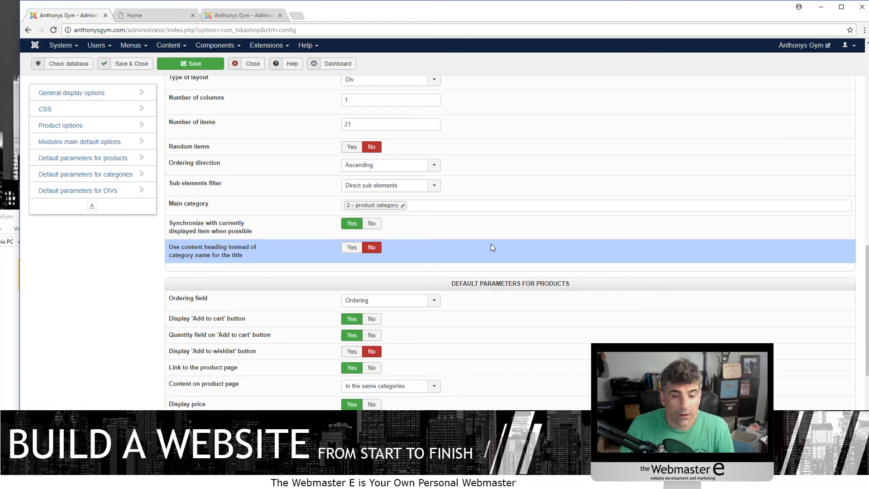
pyautogui.scroll(7, 196, 238)
pyautogui.scroll(6, 195, 239)
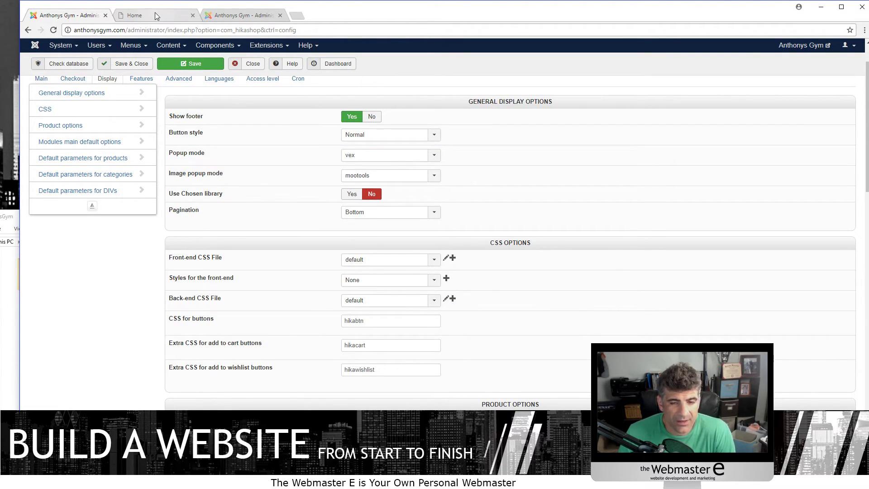
# - Back in the HikaShop Configuration, browse the Affiliates and Orders menus, then show the Checkout workflow settings
pyautogui.click(236, 15)
pyautogui.scroll(2, 227, 83)
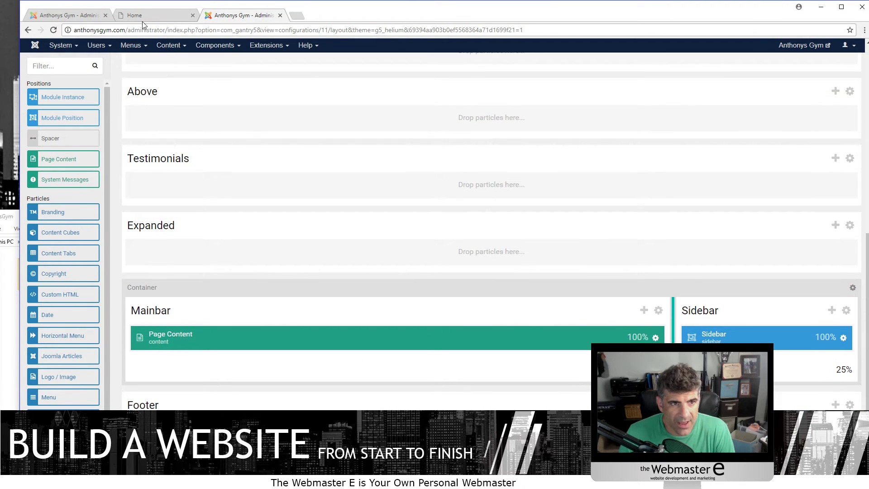
pyautogui.click(79, 20)
pyautogui.scroll(2, 136, 263)
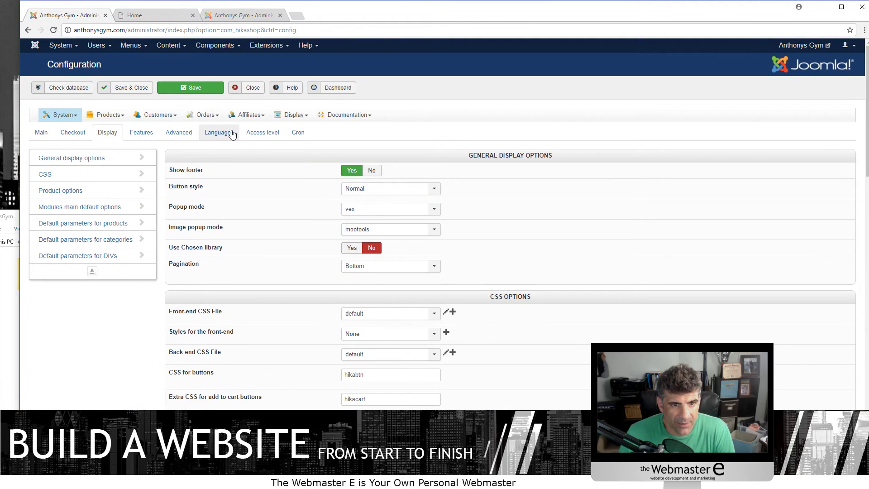
pyautogui.click(248, 115)
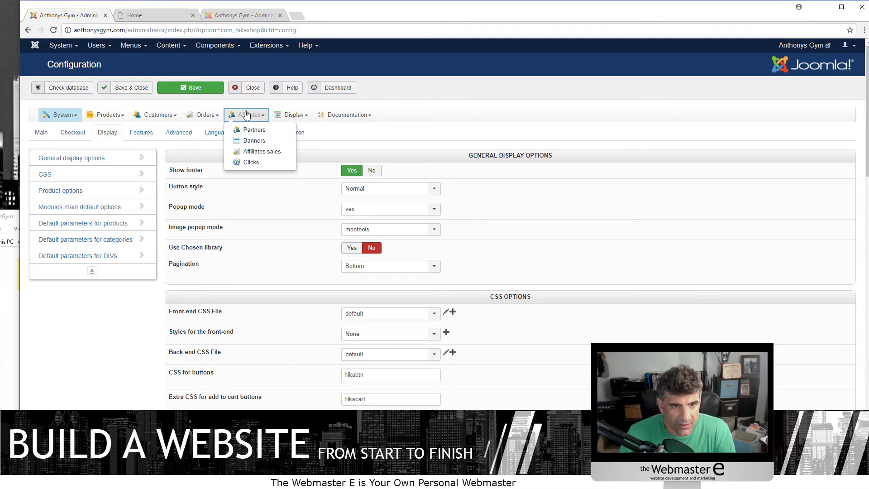
pyautogui.click(208, 116)
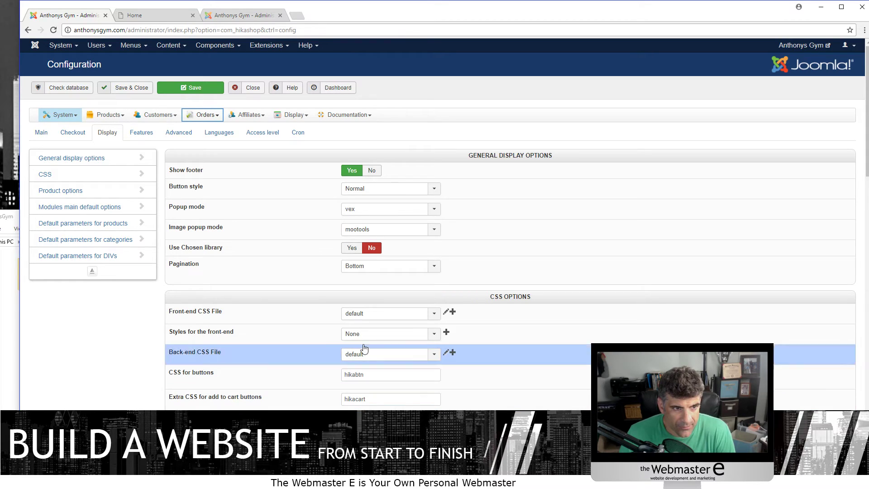
pyautogui.moveTo(208, 119)
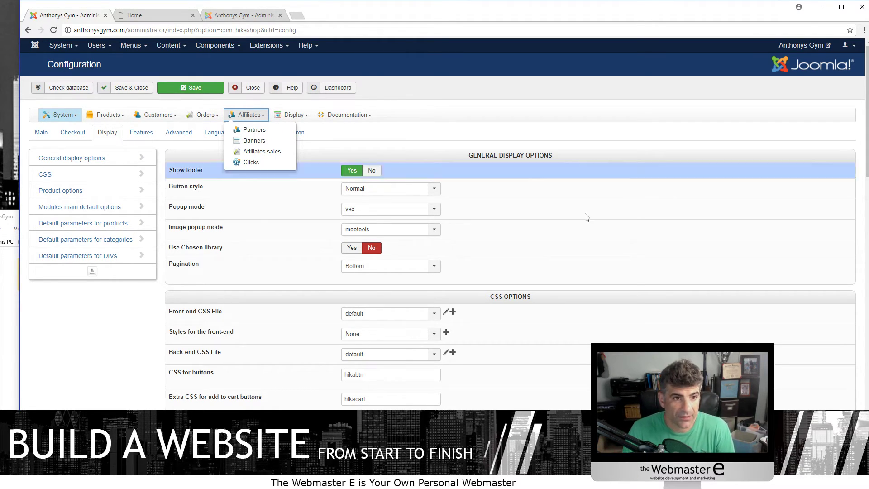
pyautogui.click(73, 132)
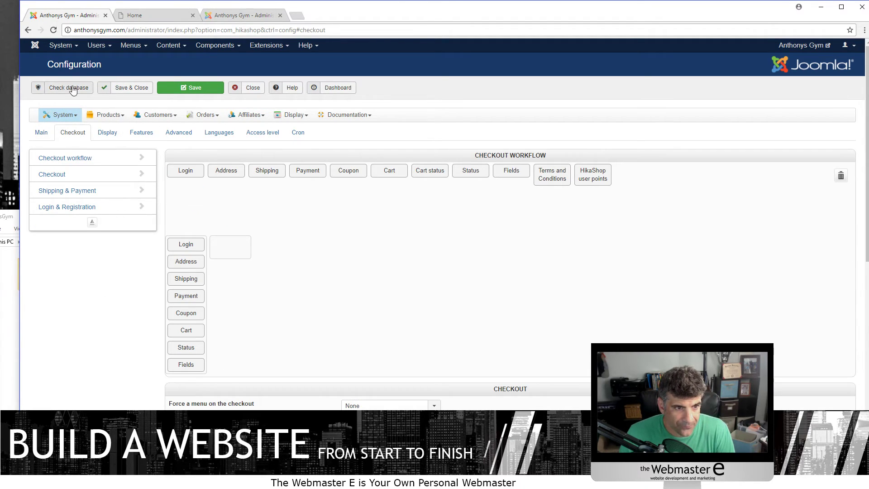
pyautogui.click(83, 191)
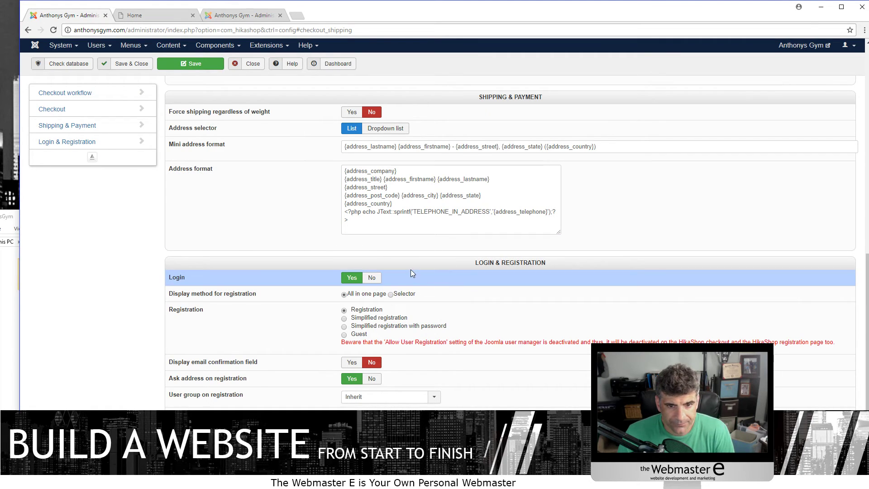
pyautogui.scroll(9, 396, 348)
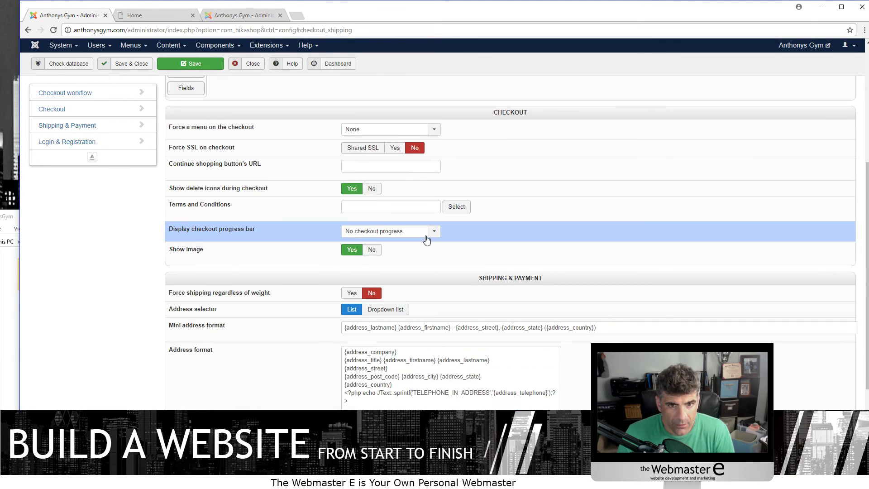
pyautogui.scroll(2, 418, 235)
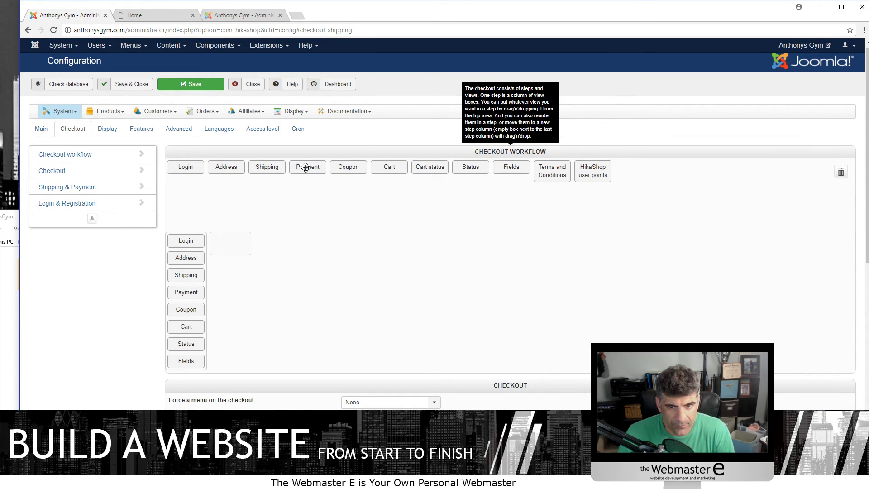
pyautogui.scroll(-3, 439, 272)
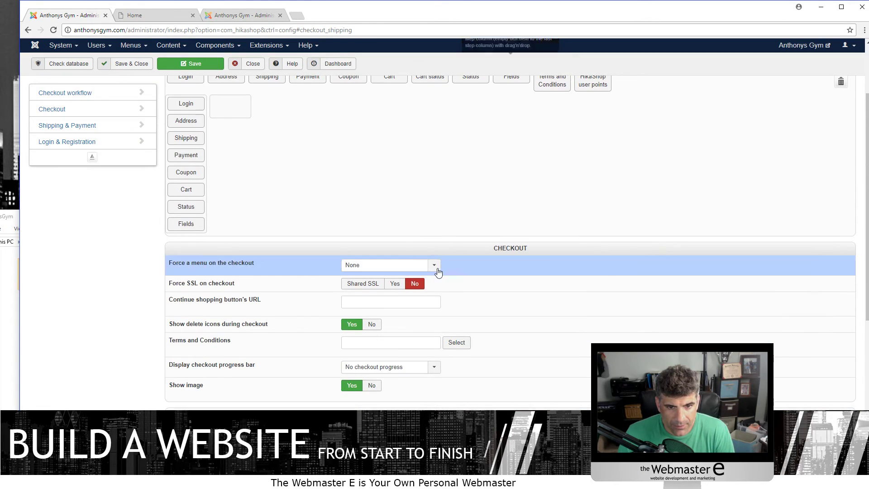
pyautogui.click(373, 271)
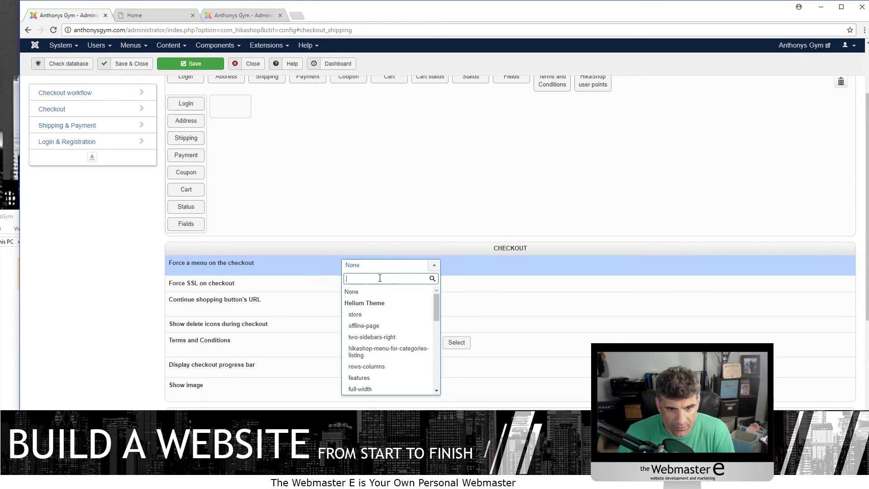
pyautogui.click(380, 291)
pyautogui.scroll(-1, 394, 336)
pyautogui.scroll(-3, 394, 335)
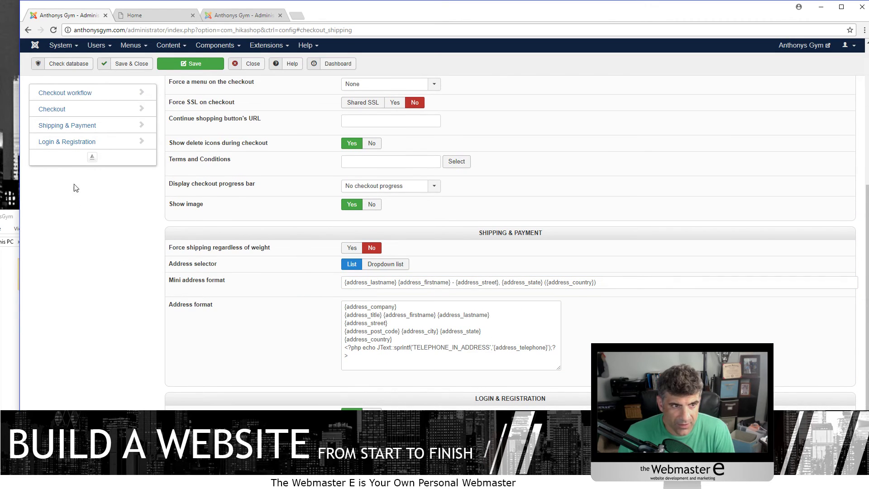
pyautogui.click(56, 111)
pyautogui.click(63, 94)
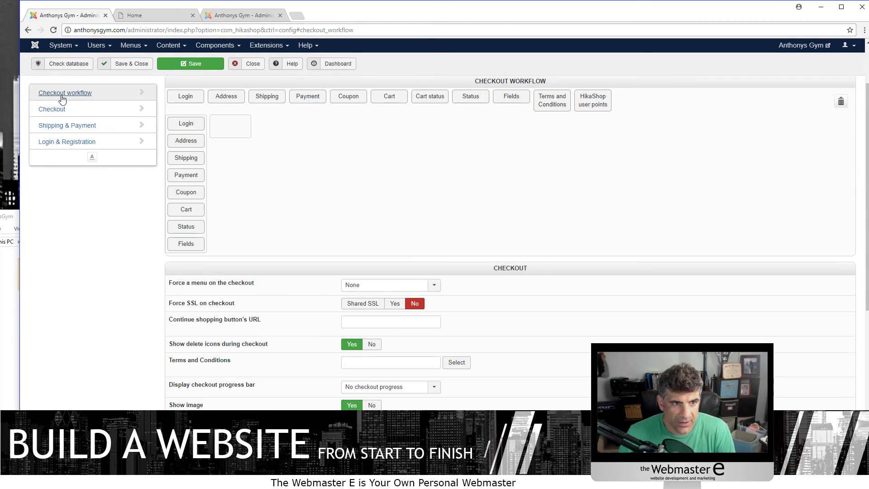
pyautogui.scroll(2, 442, 209)
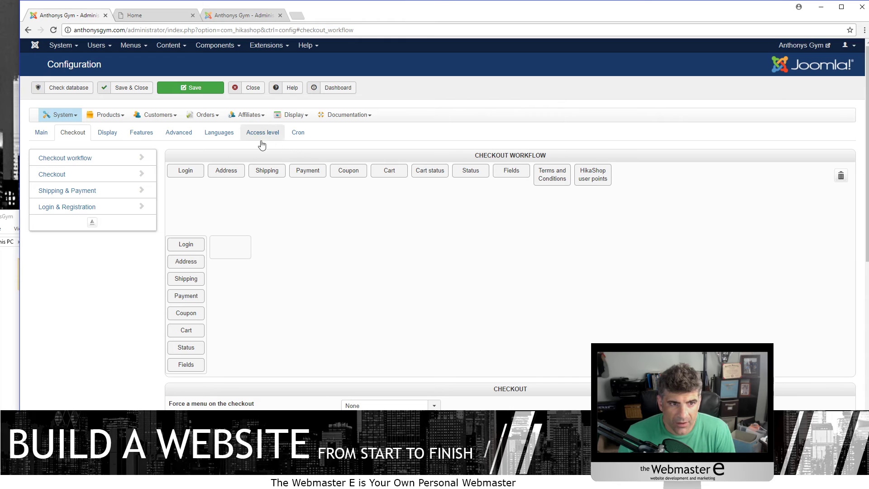
pyautogui.scroll(-10, 349, 266)
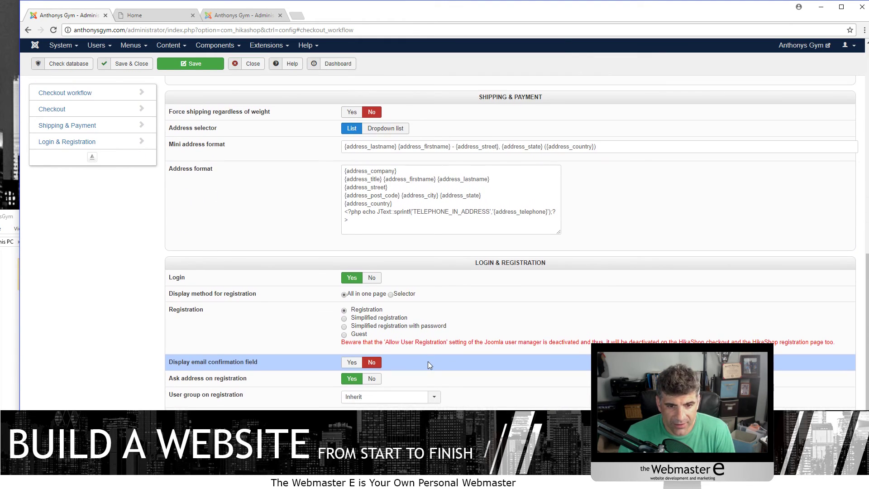
pyautogui.scroll(1, 512, 243)
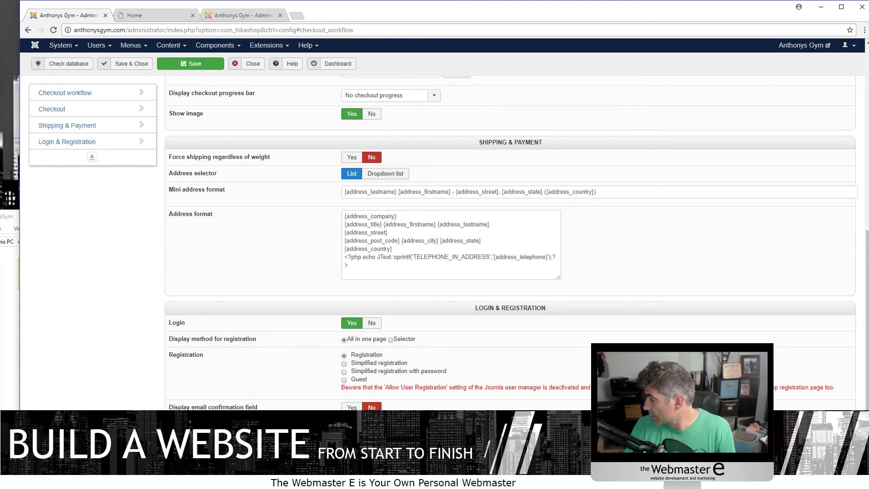
pyautogui.scroll(10, 304, 291)
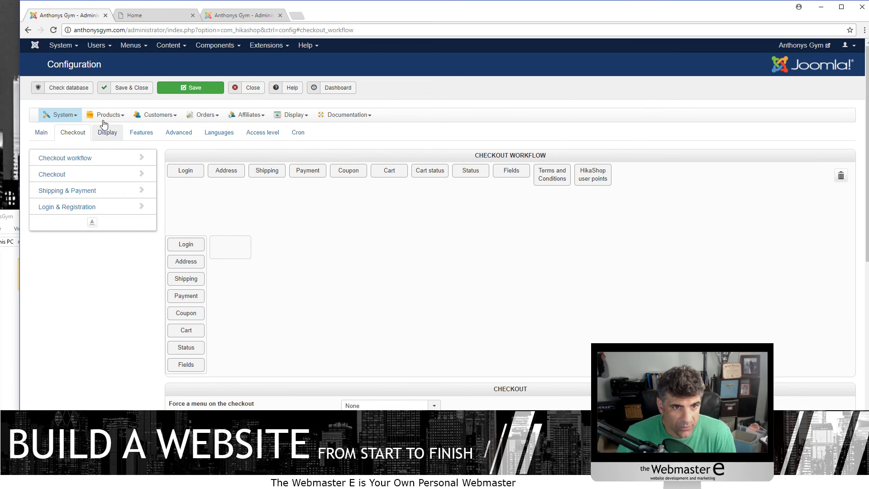
pyautogui.scroll(-10, 400, 261)
pyautogui.scroll(10, 370, 278)
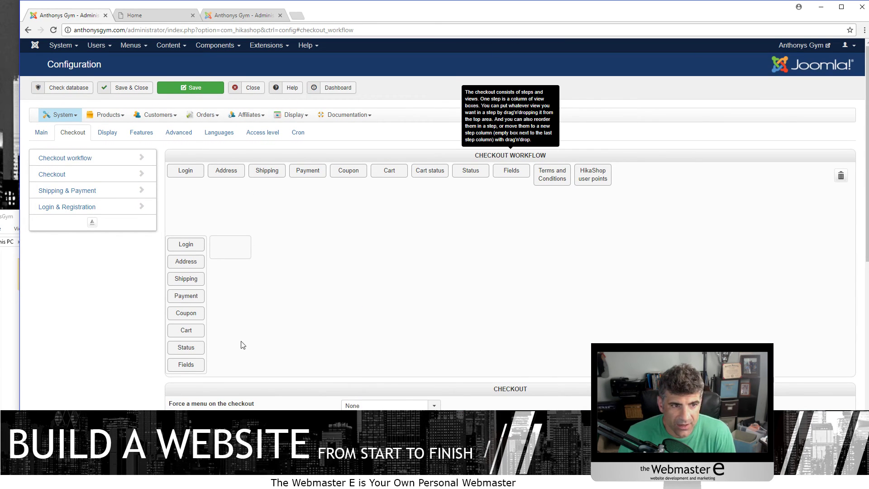
# - From the storefront Store page, add one AMPED - Phase 1 to the cart
pyautogui.click(149, 17)
pyautogui.click(359, 62)
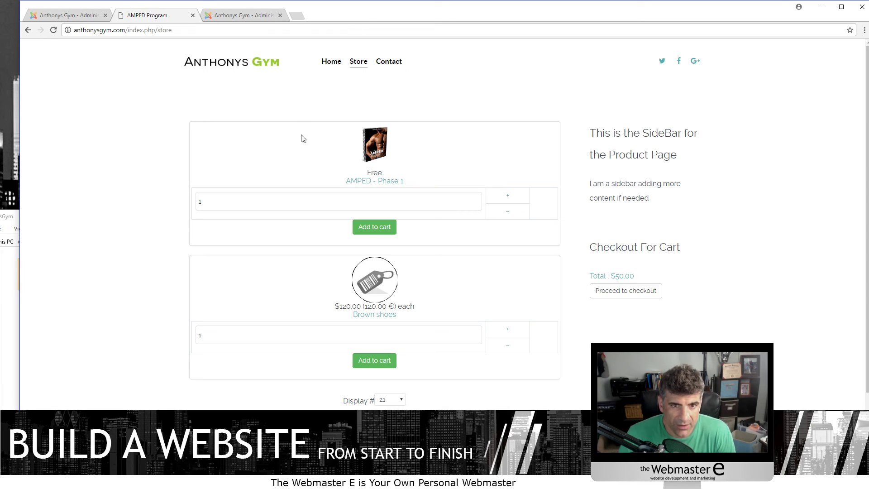
pyautogui.click(364, 181)
pyautogui.moveTo(486, 215); pyautogui.dragTo(373, 217)
pyautogui.click(408, 252)
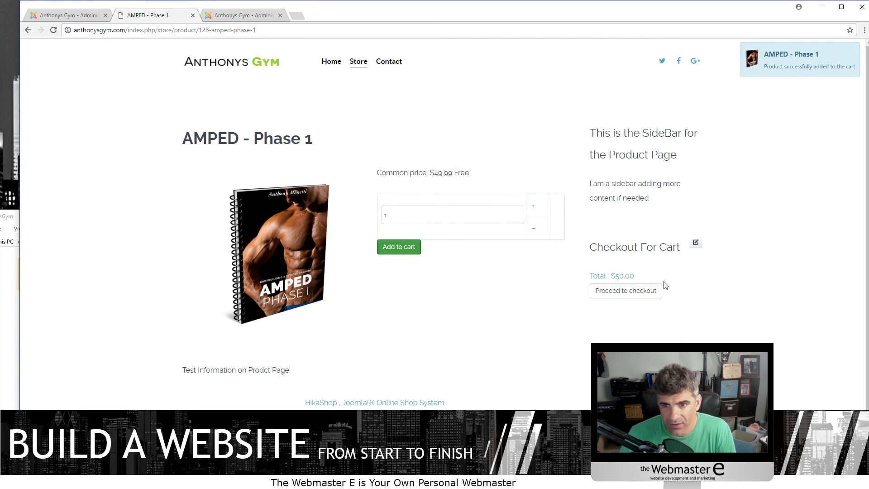
# - Proceed to checkout and finish with the address empty, triggering required-field errors
pyautogui.click(641, 292)
pyautogui.scroll(-10, 311, 246)
pyautogui.click(558, 311)
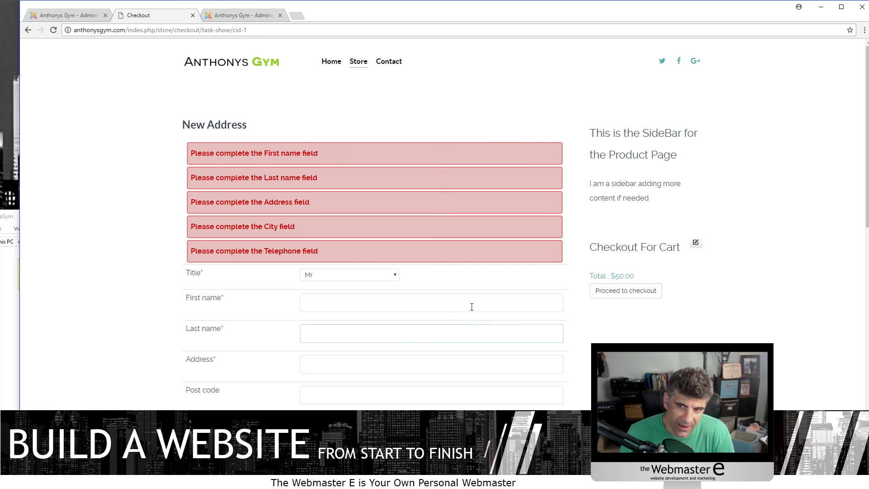